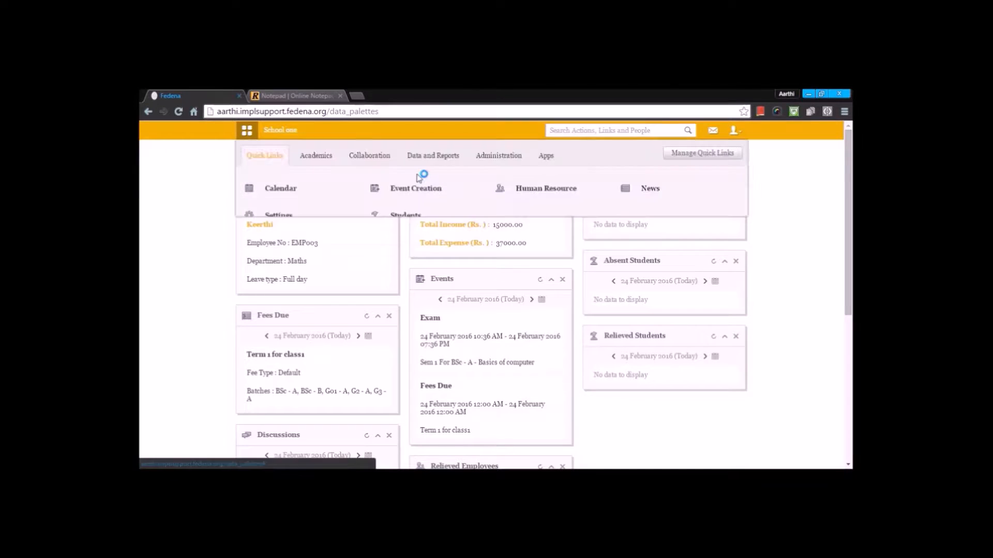
Step: Open the Employee Category page from HR Settings in the Human Resource administration module
{"action": "left_click", "coordinate": [498, 155]}
{"action": "mouse_move", "coordinate": [546, 188]}
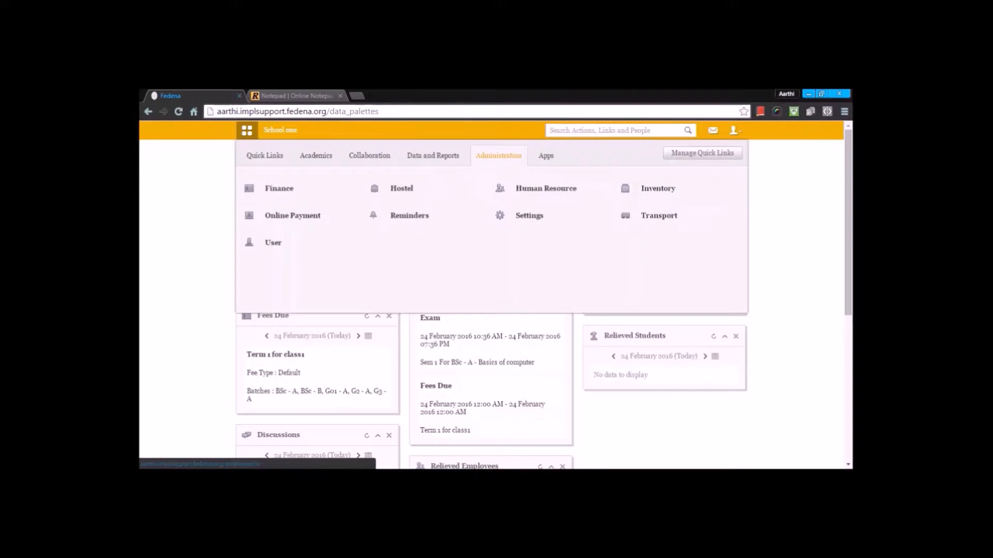
{"action": "left_click", "coordinate": [546, 189]}
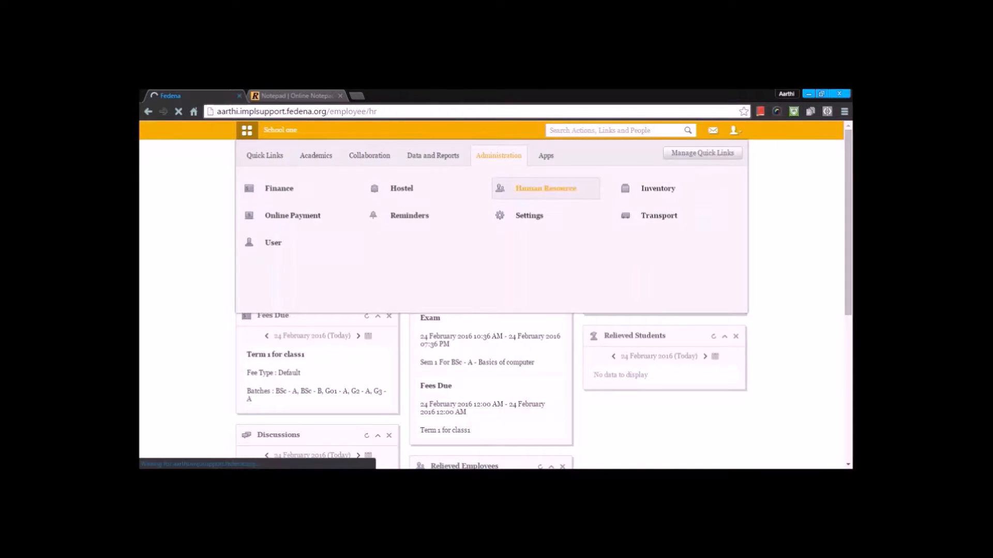
{"action": "scroll", "coordinate": [429, 262], "scroll_direction": "down", "scroll_amount": 4}
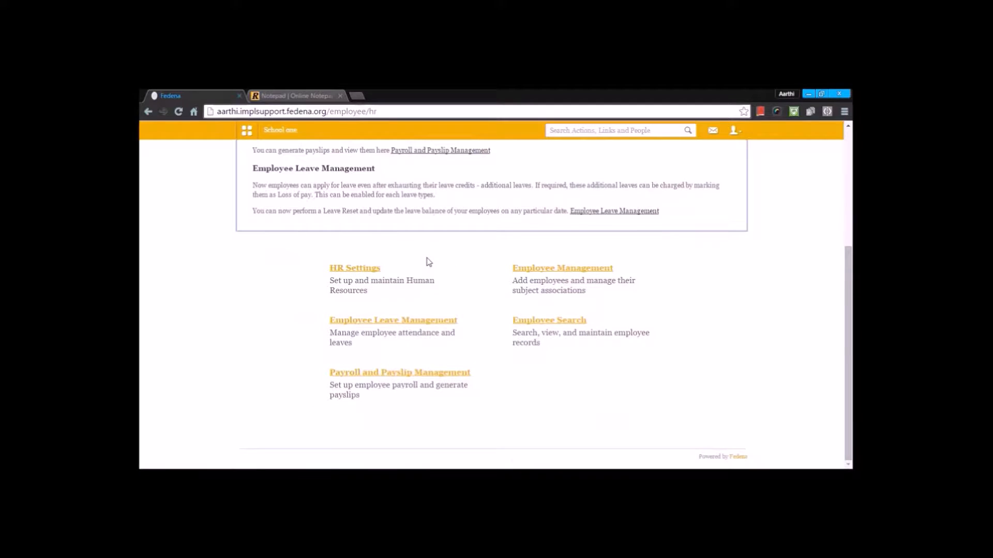
{"action": "left_click", "coordinate": [362, 269]}
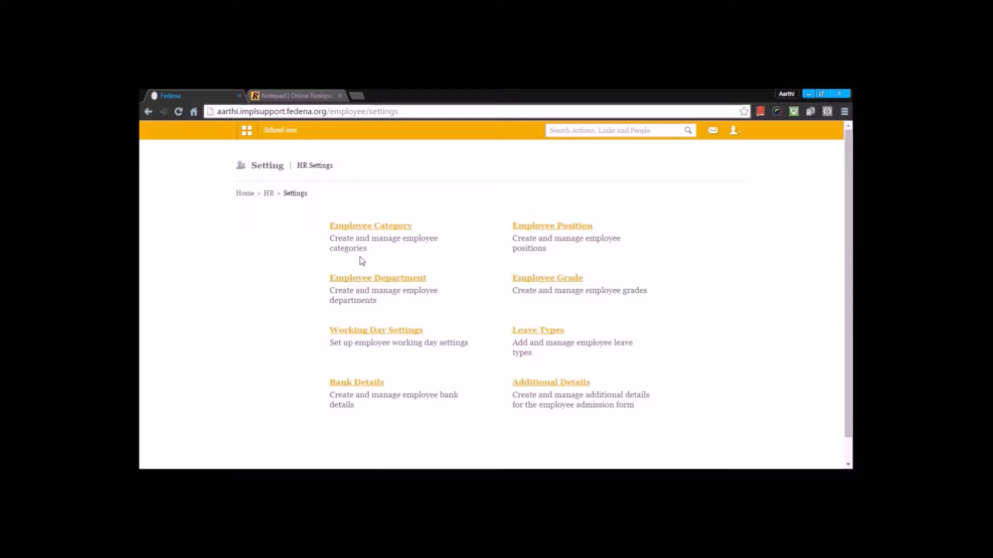
{"action": "left_click", "coordinate": [367, 226]}
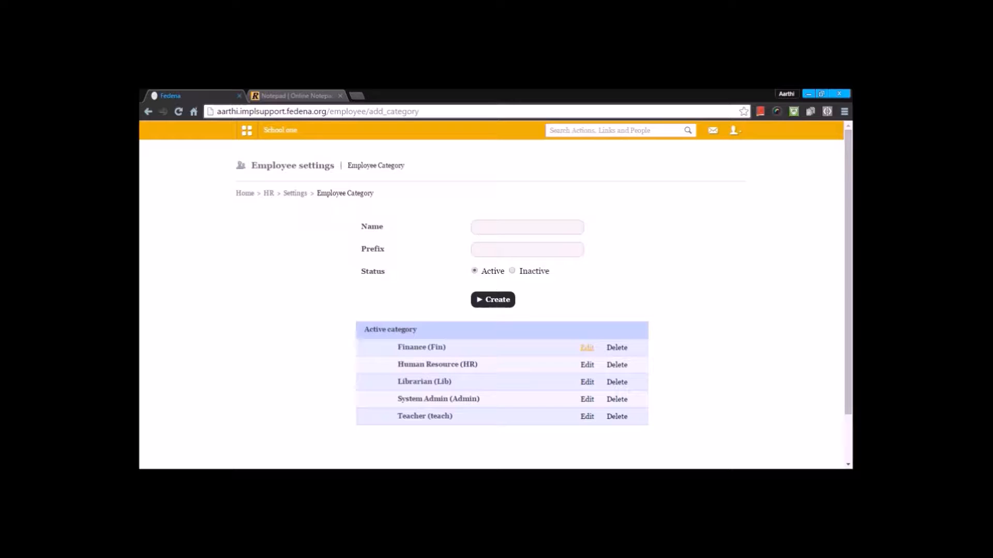
Step: Edit the Finance (Fin) employee category and update it
{"action": "left_click", "coordinate": [587, 347]}
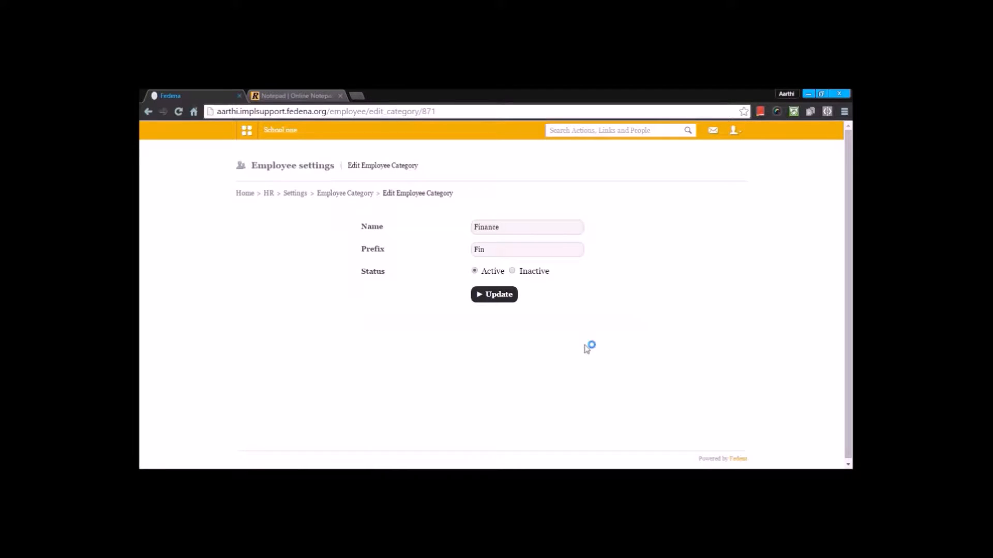
{"action": "left_click", "coordinate": [507, 230]}
{"action": "left_click_drag", "start_coordinate": [500, 228], "coordinate": [471, 228]}
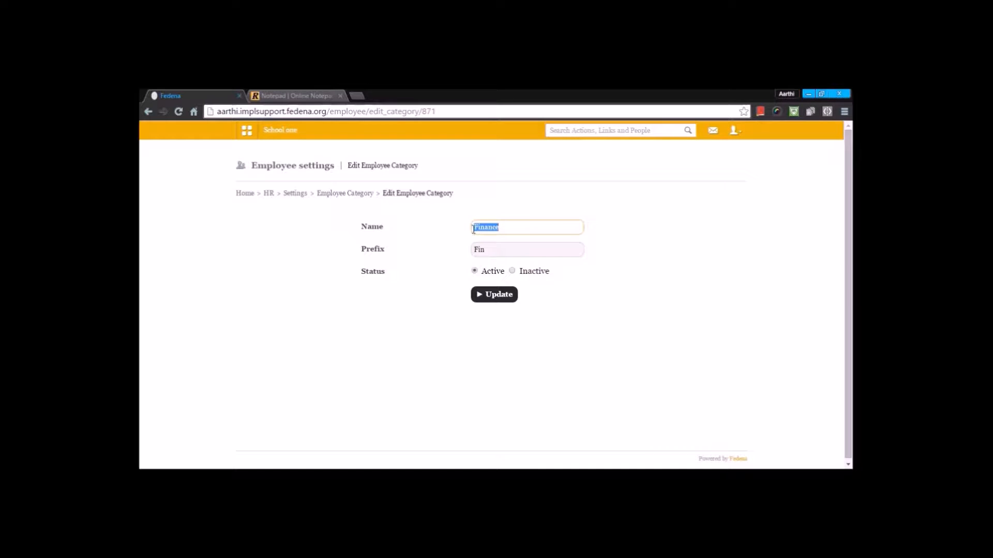
{"action": "left_click", "coordinate": [492, 253]}
{"action": "left_click", "coordinate": [501, 303]}
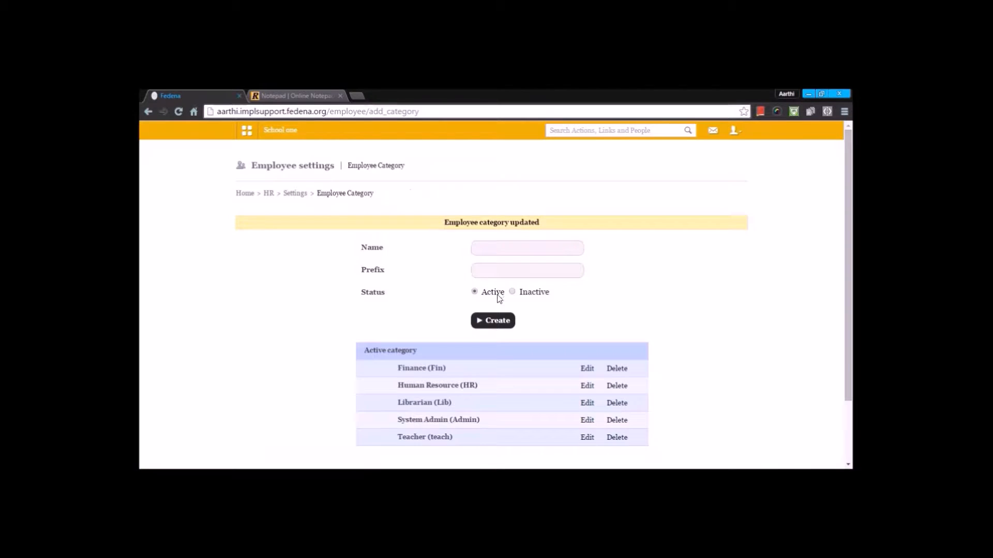
Step: Go back to HR Settings and open the Employee Position page
{"action": "scroll", "coordinate": [425, 387], "scroll_direction": "down", "scroll_amount": 2}
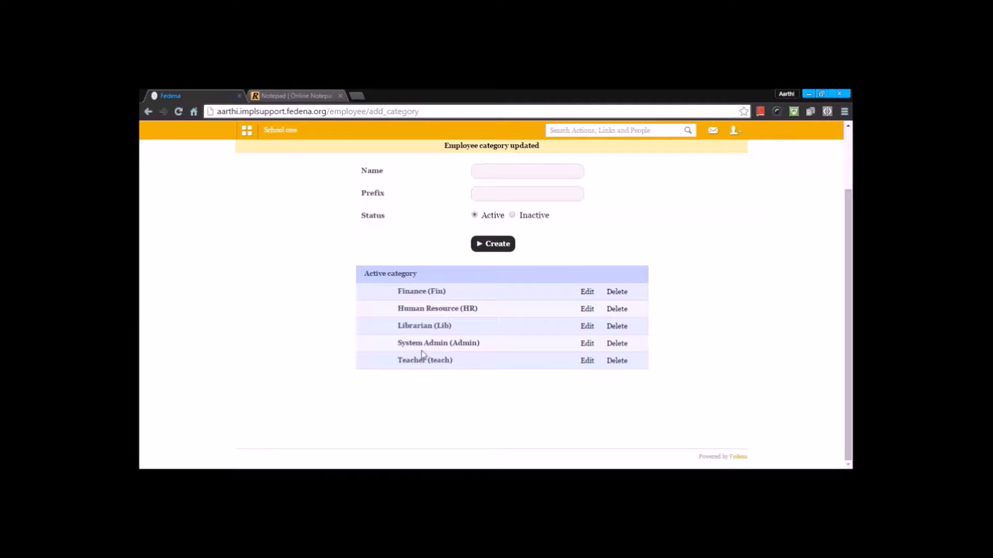
{"action": "scroll", "coordinate": [425, 346], "scroll_direction": "up", "scroll_amount": 2}
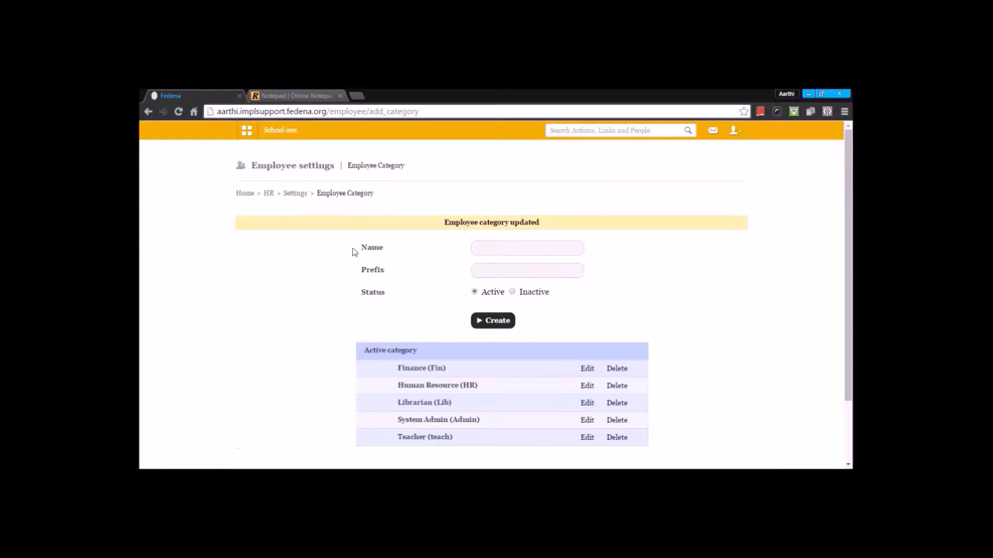
{"action": "left_click", "coordinate": [294, 195]}
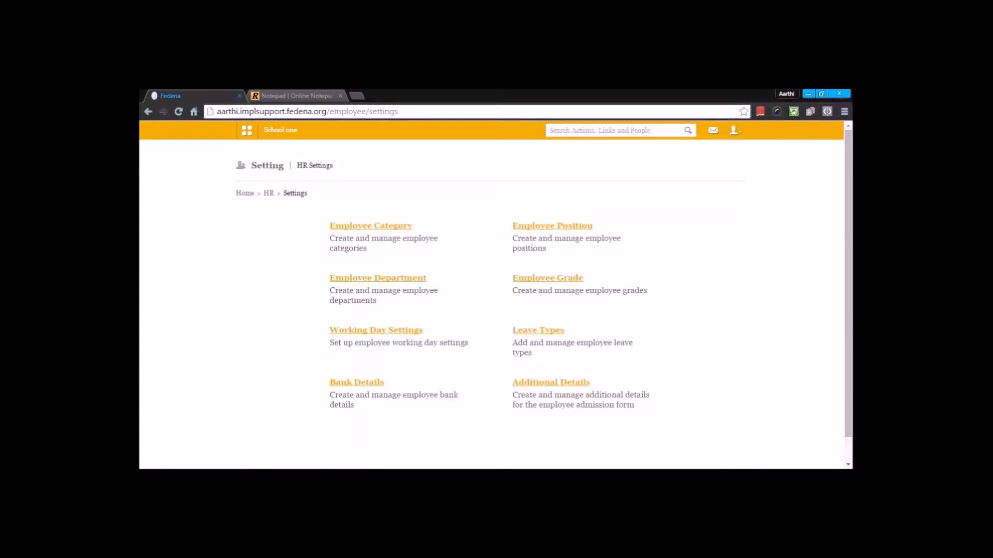
{"action": "left_click", "coordinate": [555, 228]}
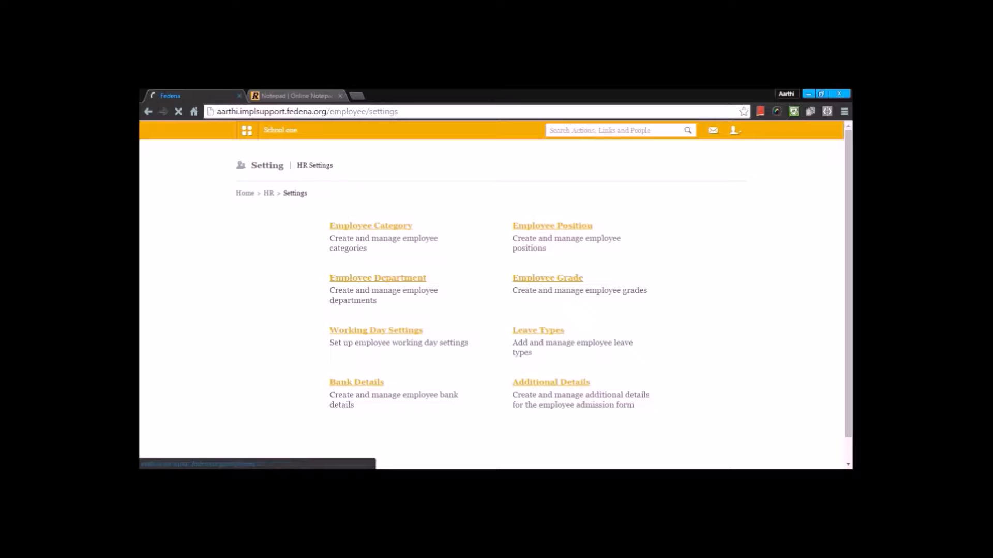
{"action": "scroll", "coordinate": [492, 310], "scroll_direction": "down", "scroll_amount": 1}
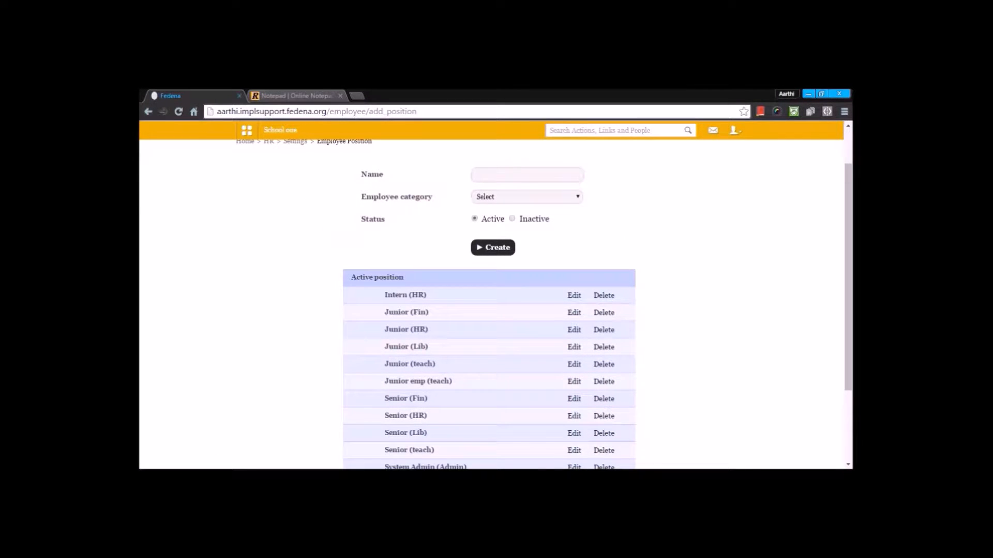
Step: Pick Finance as the employee category in the new position form
{"action": "left_click", "coordinate": [552, 202]}
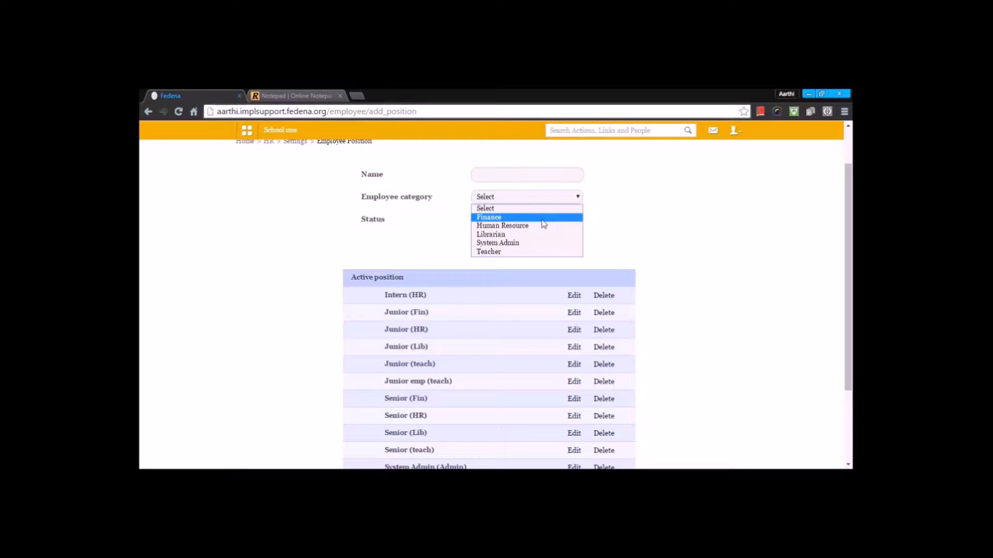
{"action": "left_click", "coordinate": [541, 219]}
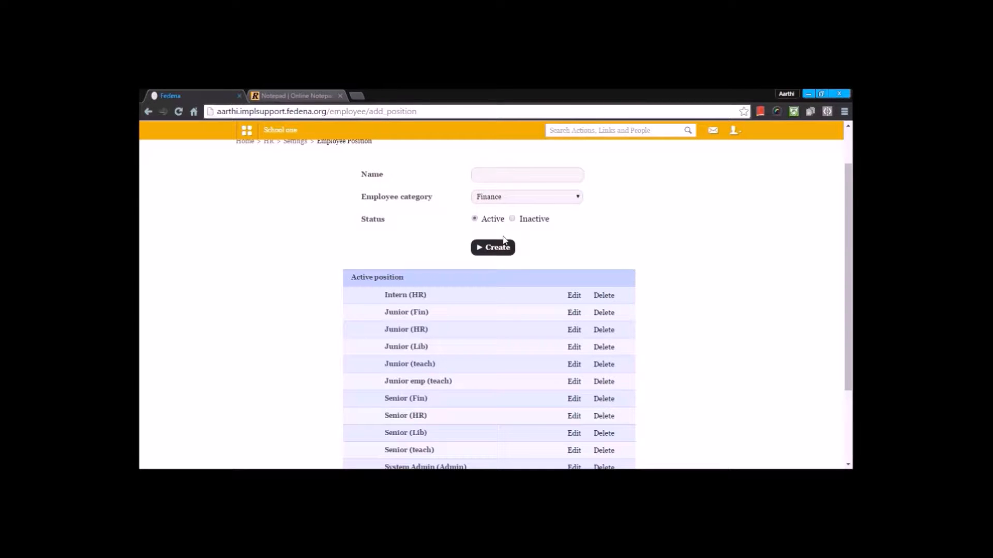
{"action": "scroll", "coordinate": [705, 261], "scroll_direction": "down", "scroll_amount": 3}
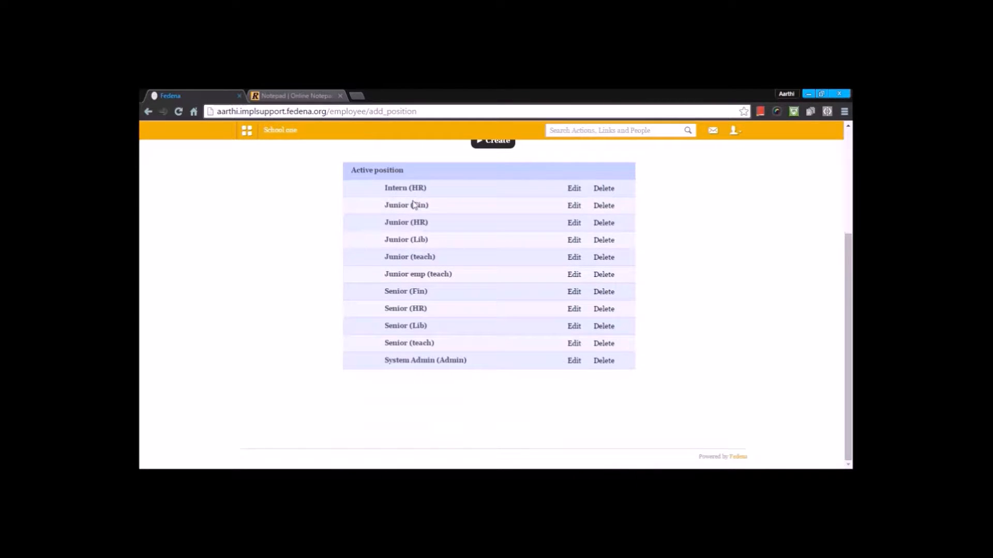
Step: Edit the Intern (HR) position and update it
{"action": "left_click", "coordinate": [575, 194]}
{"action": "left_click", "coordinate": [551, 253]}
{"action": "left_click", "coordinate": [551, 253]}
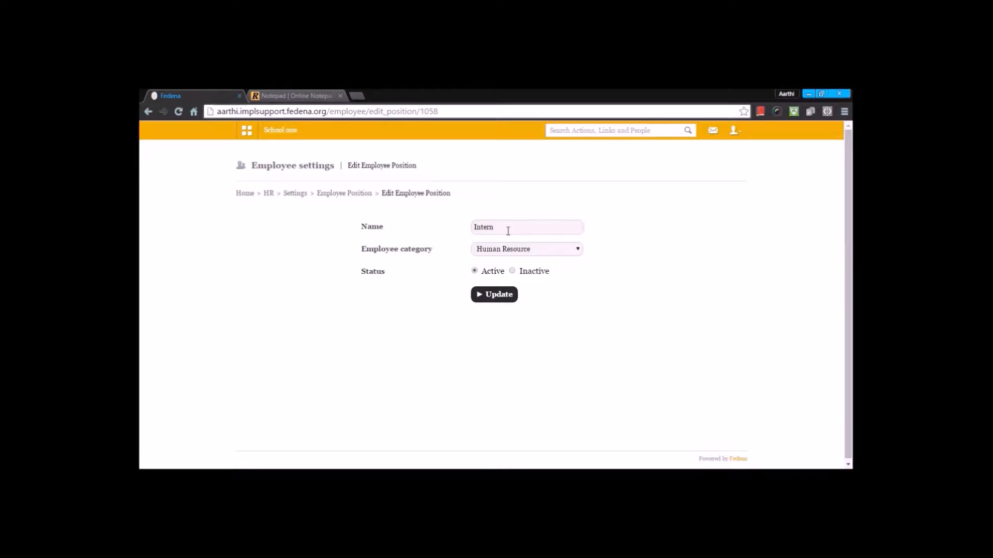
{"action": "left_click", "coordinate": [493, 294]}
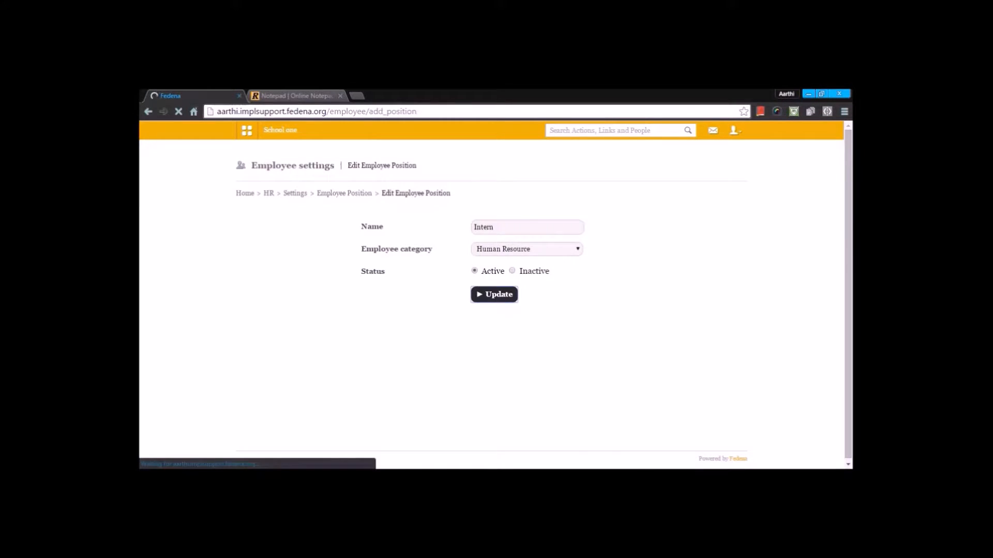
Step: Return to HR Settings and open the Employee Department page
{"action": "scroll", "coordinate": [477, 296], "scroll_direction": "down", "scroll_amount": 1}
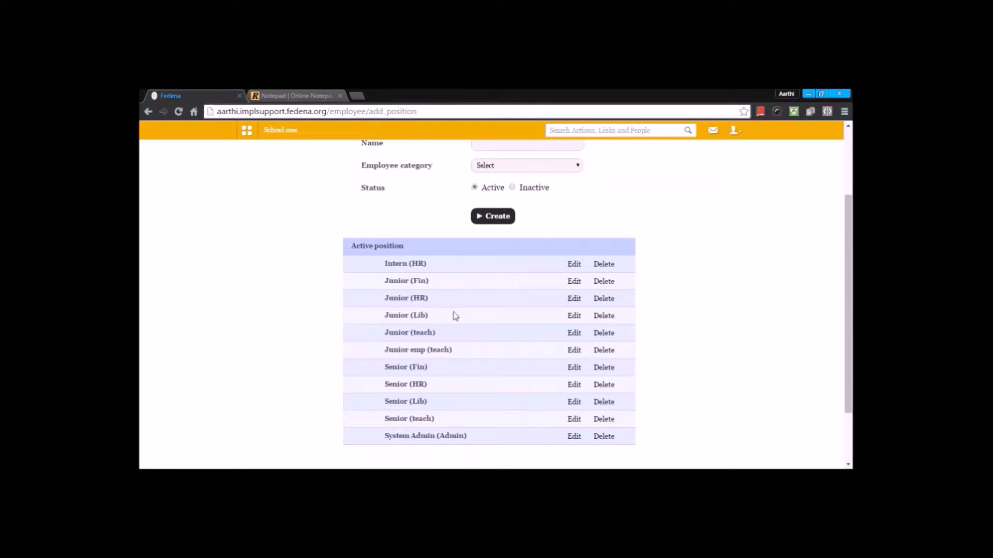
{"action": "scroll", "coordinate": [455, 317], "scroll_direction": "up", "scroll_amount": 2}
{"action": "left_click", "coordinate": [294, 194]}
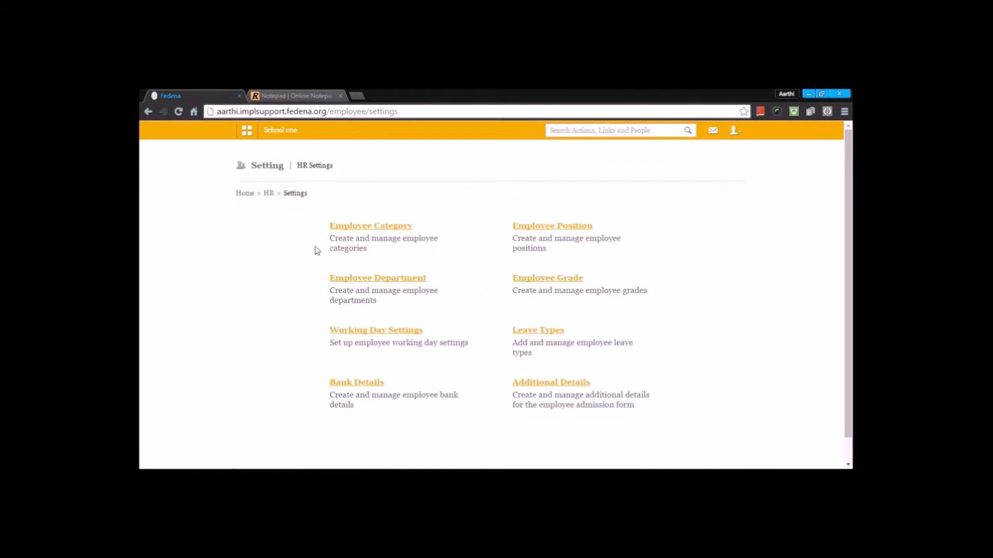
{"action": "left_click", "coordinate": [351, 281]}
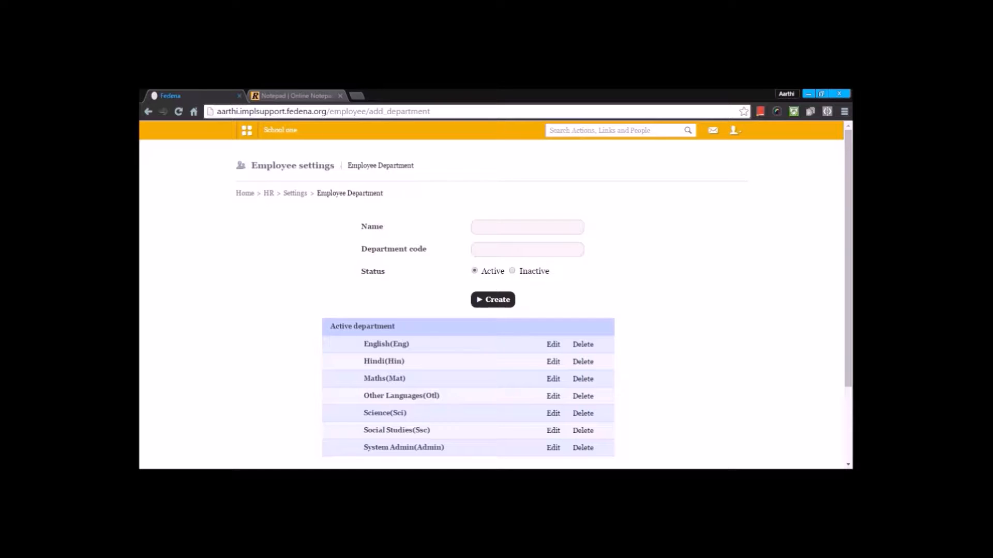
Step: Edit the English (Eng) department and update it
{"action": "scroll", "coordinate": [491, 310], "scroll_direction": "down", "scroll_amount": 3}
{"action": "scroll", "coordinate": [355, 281], "scroll_direction": "up", "scroll_amount": 3}
{"action": "left_click", "coordinate": [553, 344]}
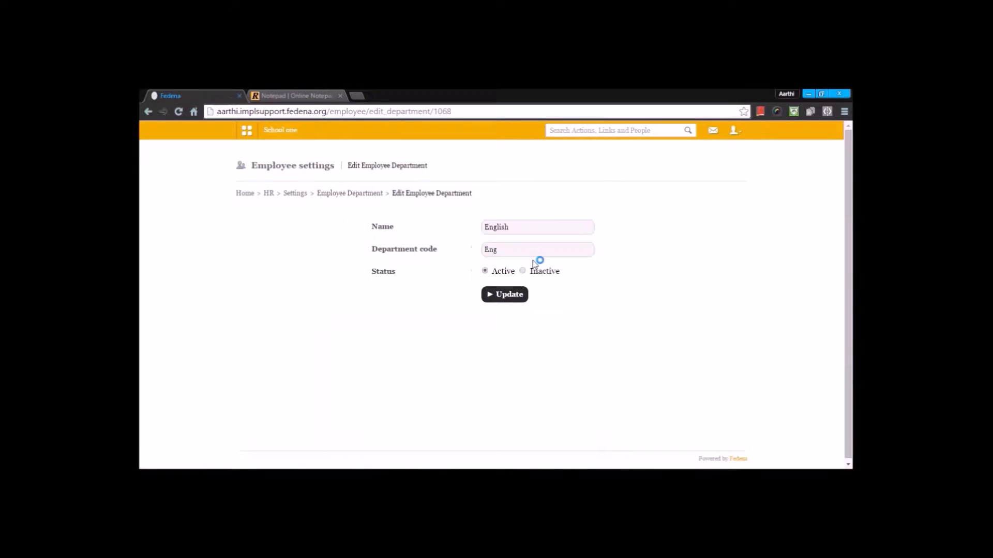
{"action": "left_click", "coordinate": [509, 296]}
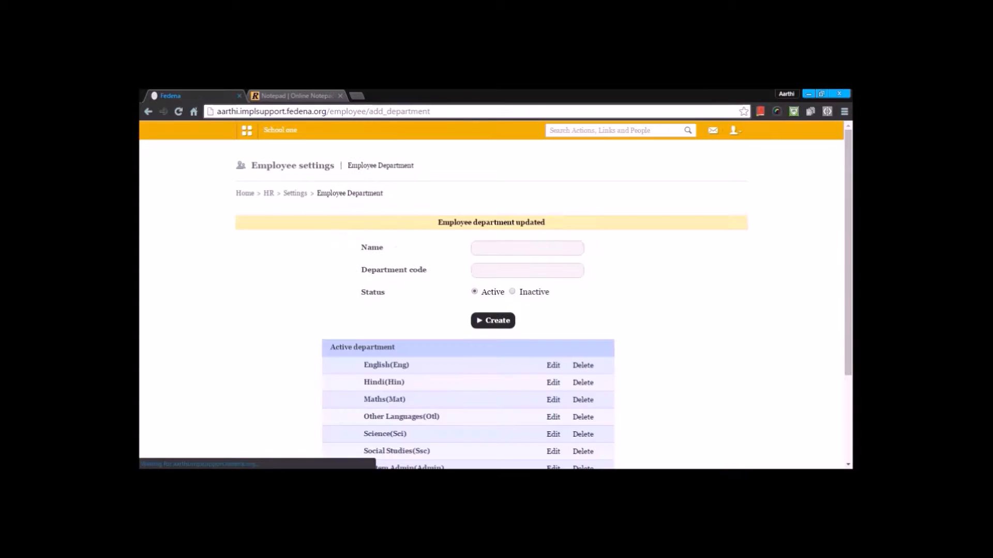
Step: Return to HR Settings and open the Employee Grade page
{"action": "scroll", "coordinate": [577, 381], "scroll_direction": "down", "scroll_amount": 3}
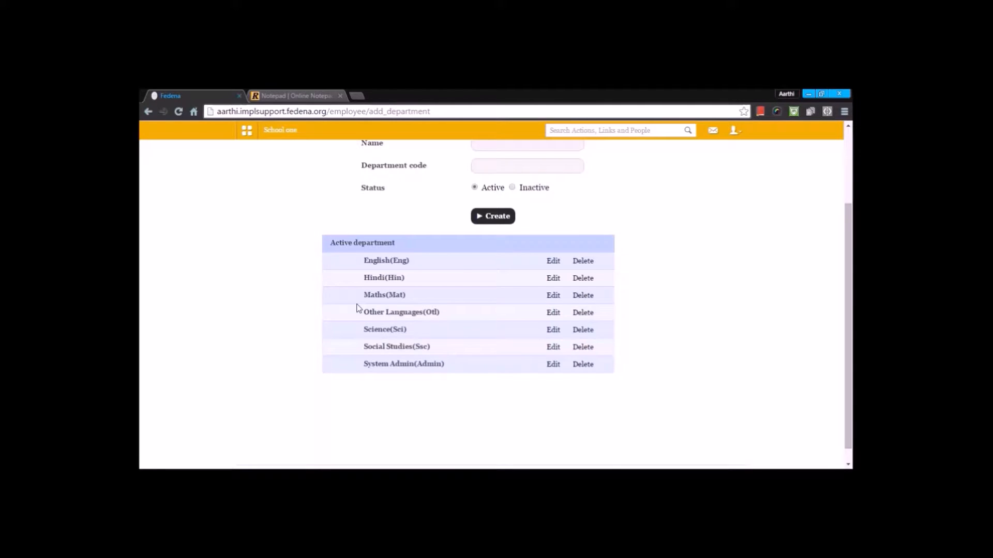
{"action": "scroll", "coordinate": [357, 310], "scroll_direction": "up", "scroll_amount": 3}
{"action": "left_click", "coordinate": [305, 194]}
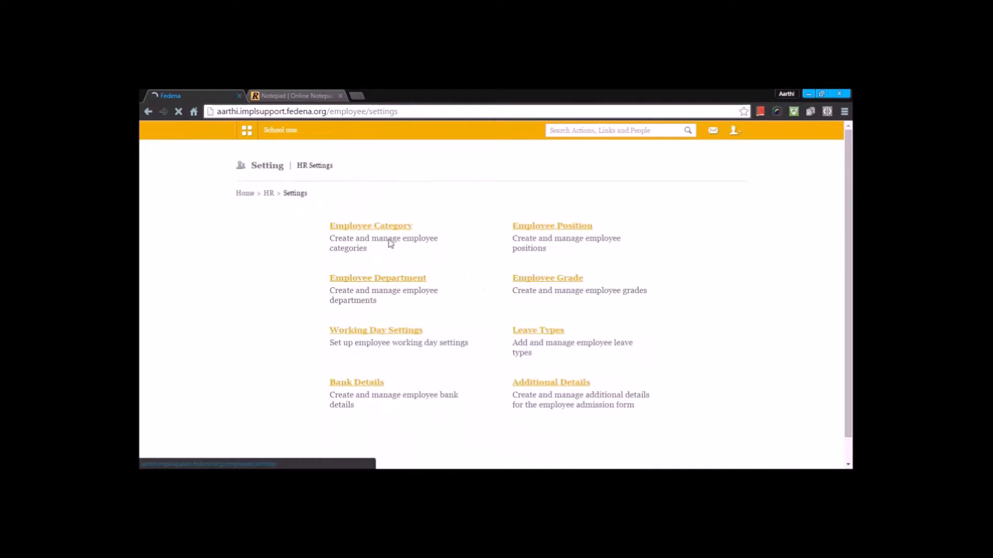
{"action": "left_click", "coordinate": [555, 278]}
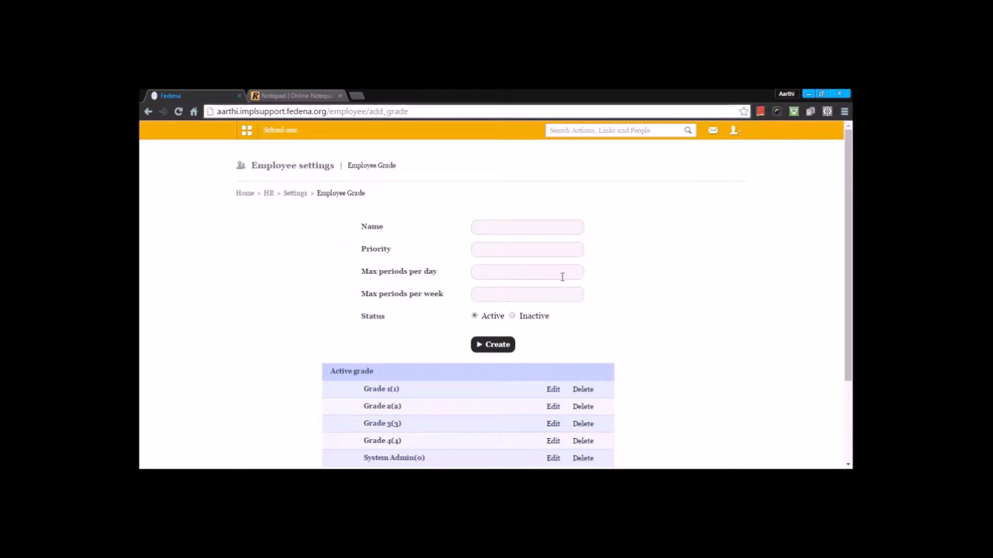
Step: Open Grade 1 and Grade 2 for editing, returning to the Employee Grade list after each
{"action": "scroll", "coordinate": [562, 276], "scroll_direction": "down", "scroll_amount": 1}
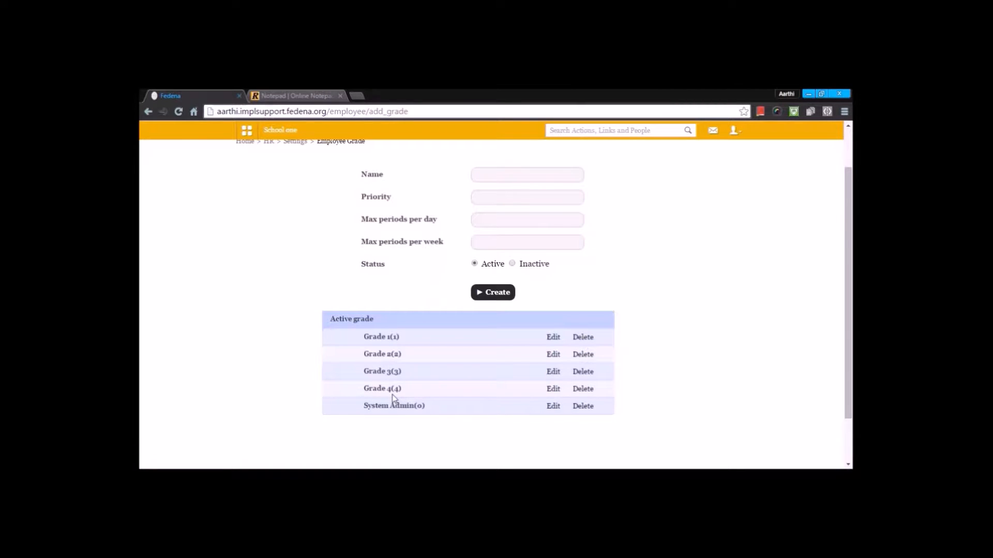
{"action": "left_click", "coordinate": [552, 338]}
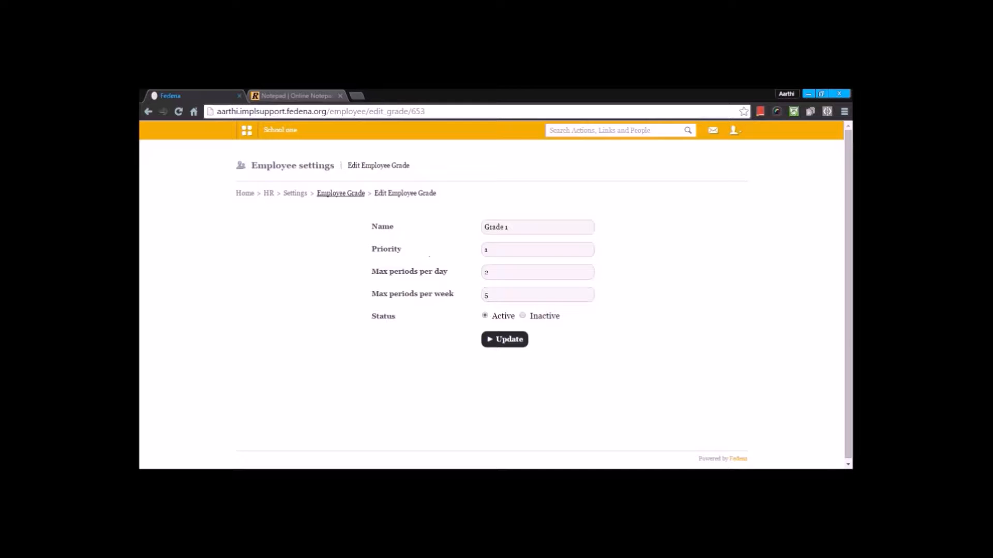
{"action": "left_click", "coordinate": [341, 195]}
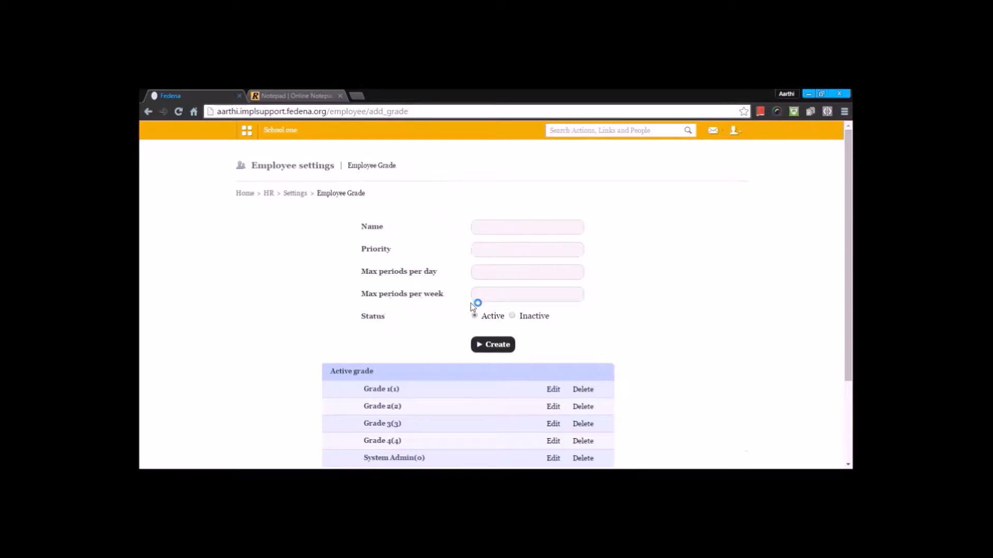
{"action": "scroll", "coordinate": [473, 304], "scroll_direction": "down", "scroll_amount": 1}
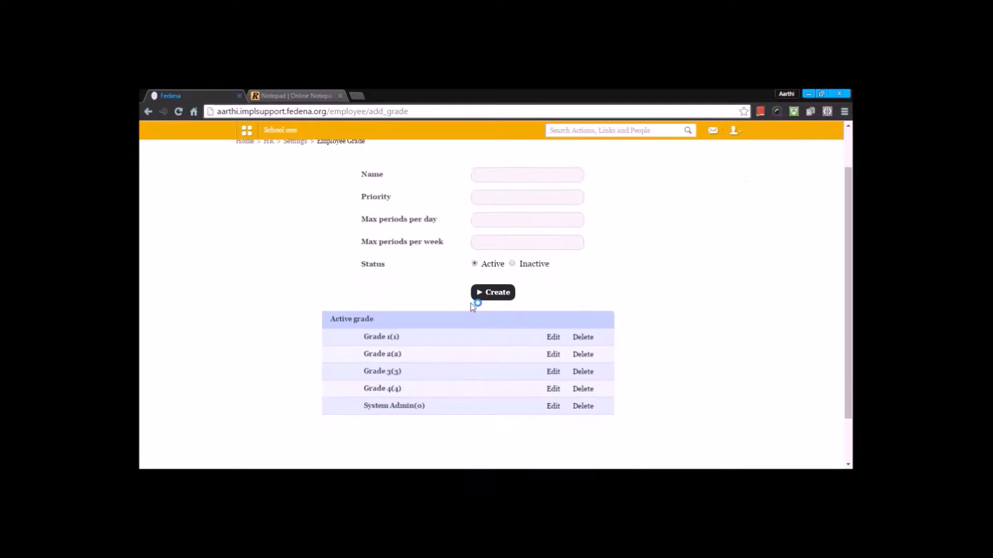
{"action": "left_click", "coordinate": [553, 354]}
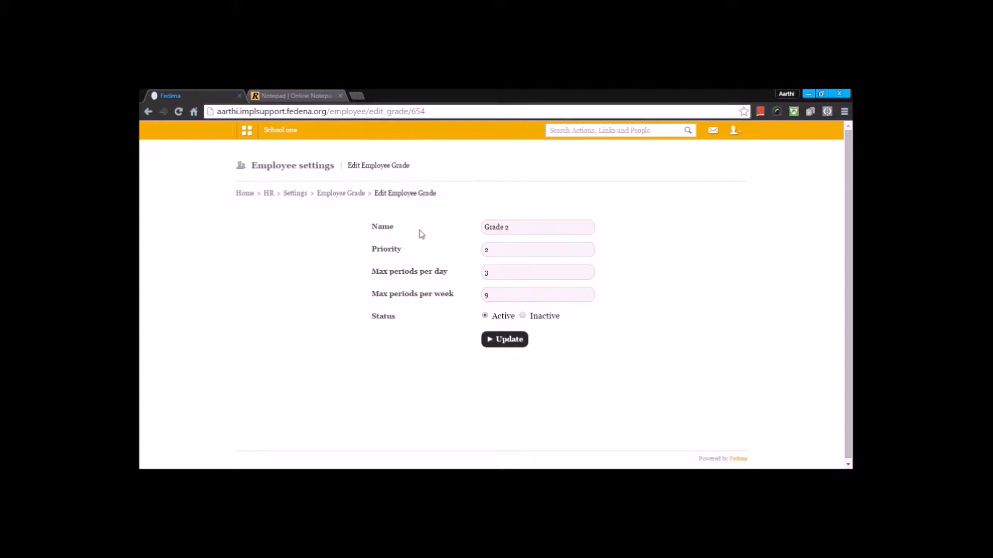
{"action": "left_click", "coordinate": [341, 193]}
Step: Return to HR Settings and open Working Day Settings
{"action": "scroll", "coordinate": [559, 413], "scroll_direction": "down", "scroll_amount": 2}
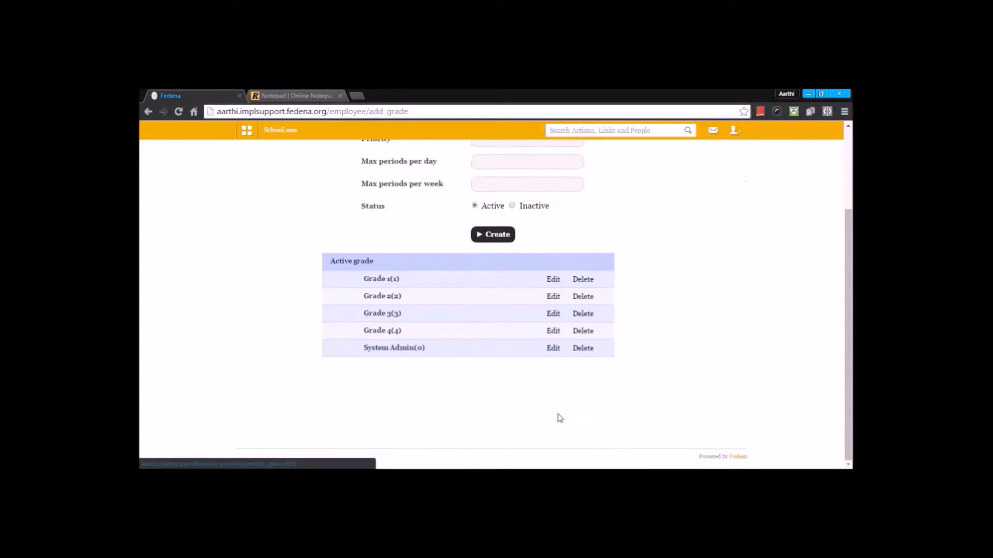
{"action": "scroll", "coordinate": [496, 362], "scroll_direction": "up", "scroll_amount": 1}
{"action": "scroll", "coordinate": [467, 348], "scroll_direction": "up", "scroll_amount": 1}
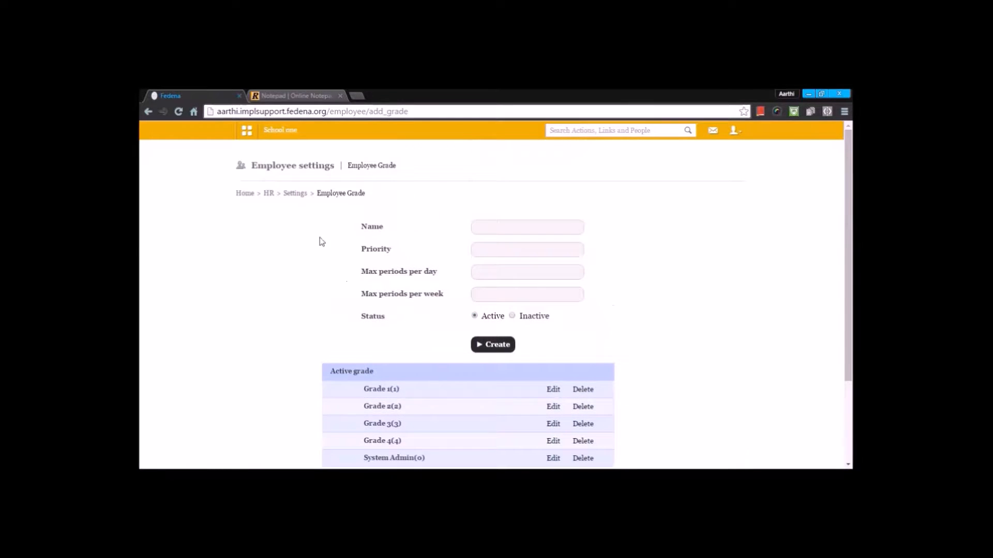
{"action": "left_click", "coordinate": [294, 194]}
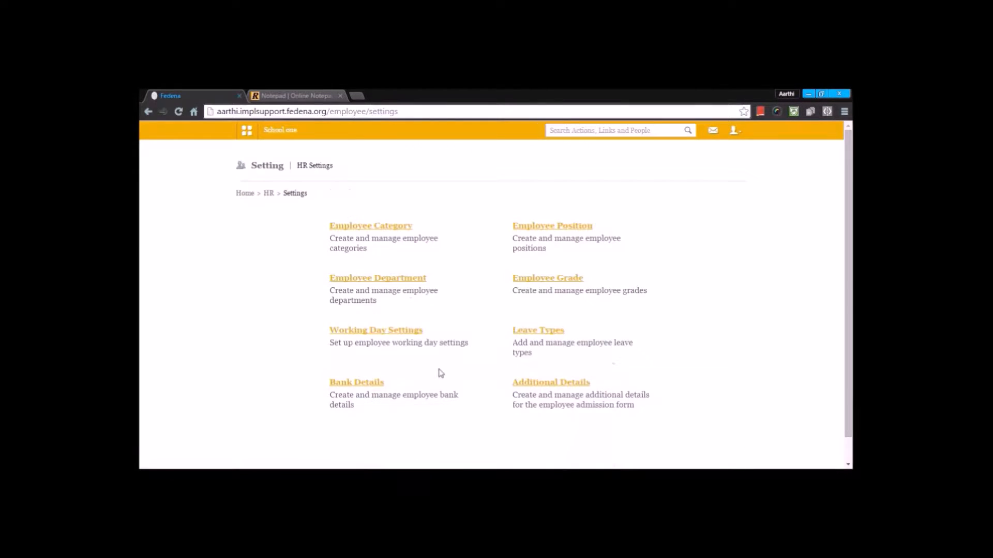
{"action": "left_click", "coordinate": [382, 331]}
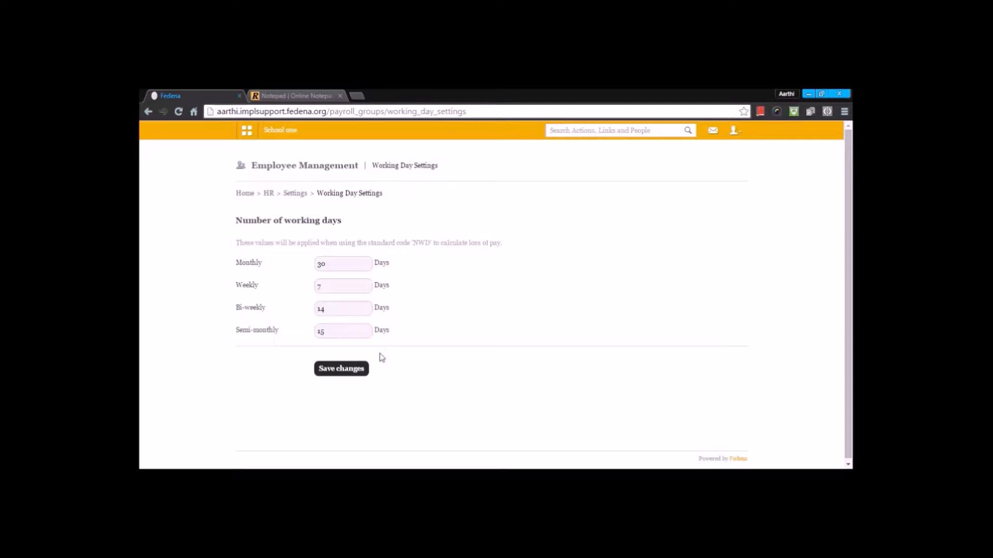
Step: Save the working day settings for monthly, weekly, bi-weekly and semi-monthly periods
{"action": "left_click", "coordinate": [354, 264]}
{"action": "scroll", "coordinate": [346, 288], "scroll_direction": "down", "scroll_amount": 1}
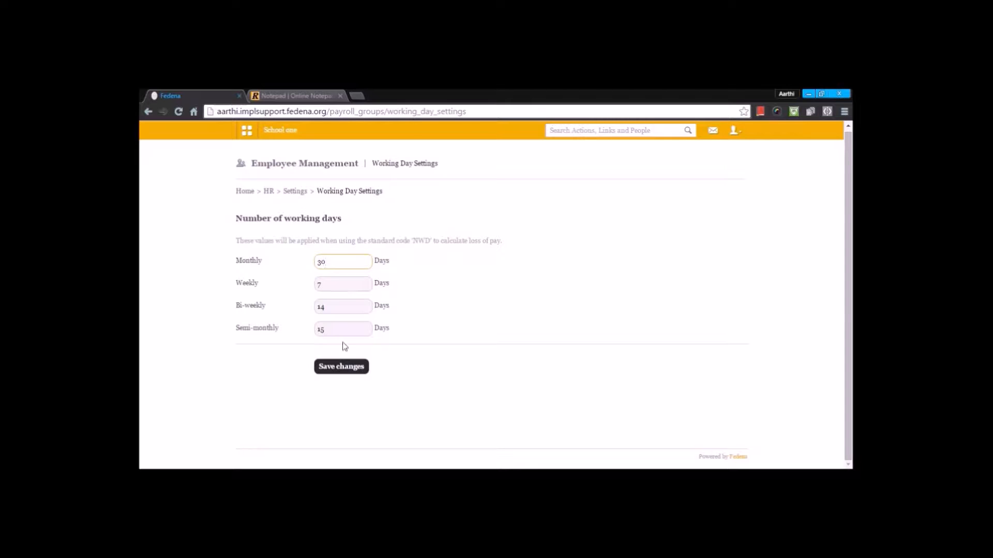
{"action": "left_click", "coordinate": [336, 369]}
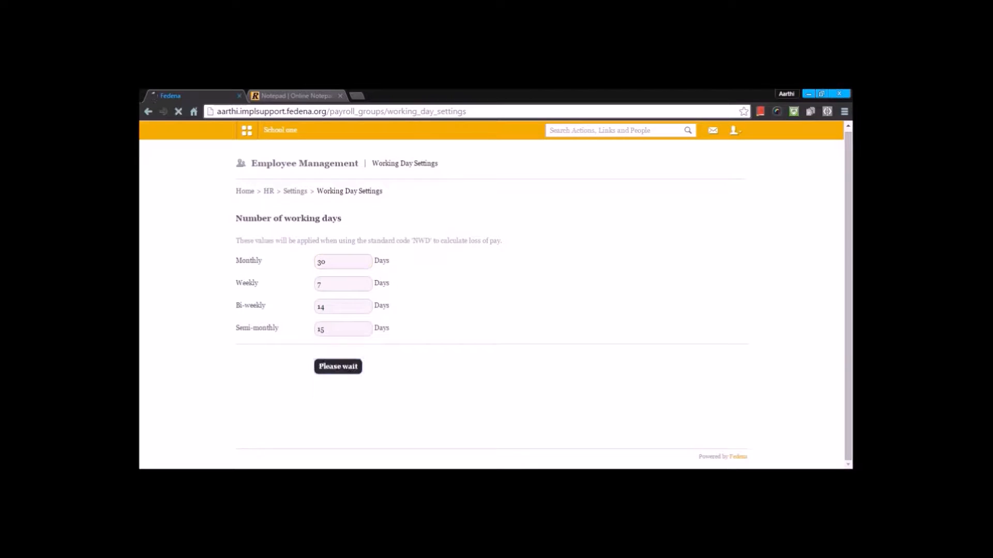
Step: Return to HR Settings and open the Leave Types page
{"action": "left_click", "coordinate": [296, 192]}
{"action": "left_click", "coordinate": [539, 332]}
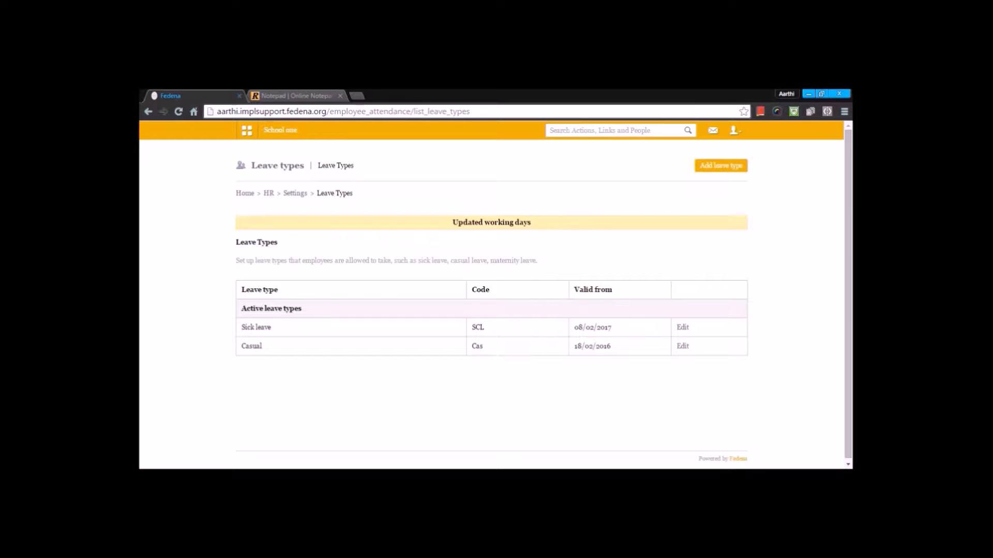
{"action": "left_click", "coordinate": [720, 168]}
Step: Open the Sick leave type for editing and update it with All balance leaves carried forward
{"action": "left_click", "coordinate": [684, 327]}
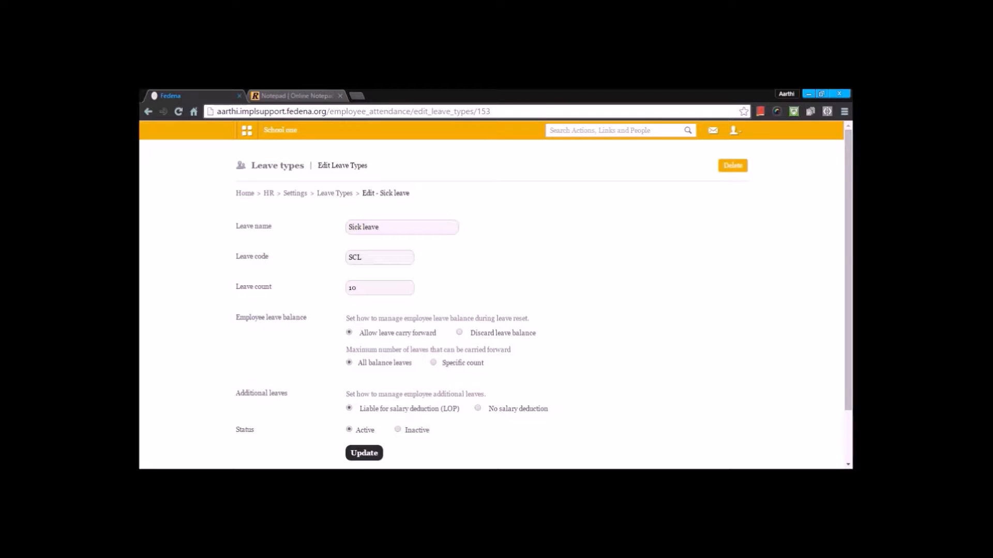
{"action": "left_click", "coordinate": [433, 364]}
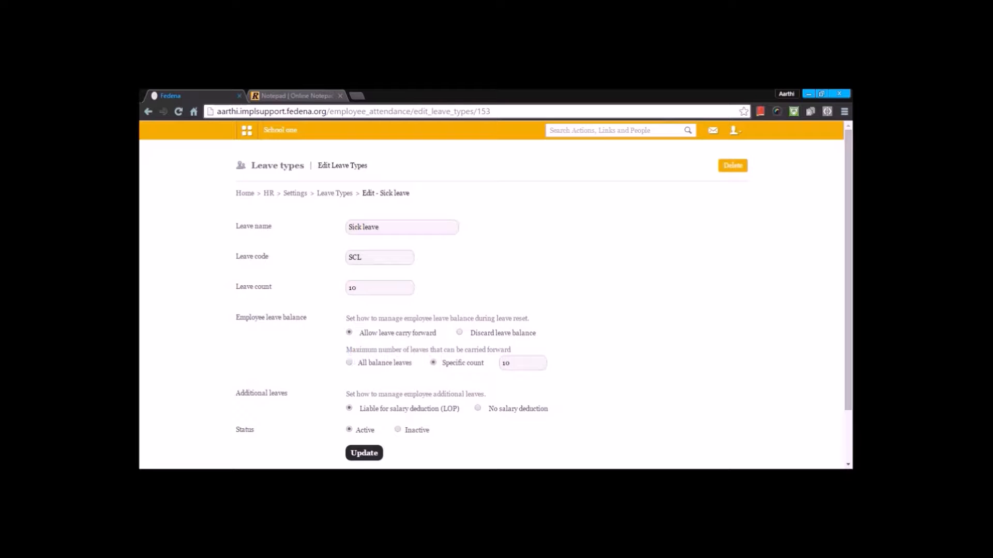
{"action": "left_click", "coordinate": [350, 363]}
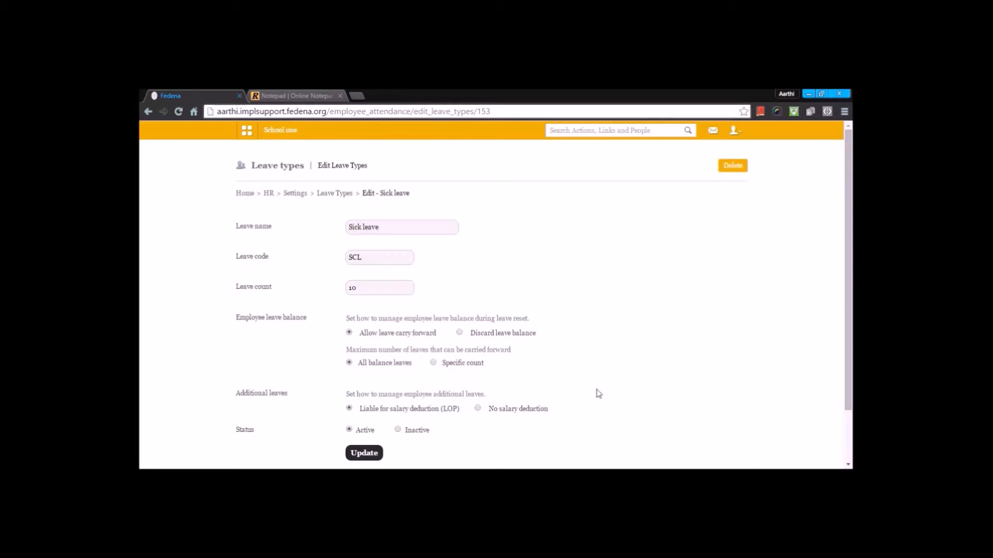
{"action": "scroll", "coordinate": [599, 394], "scroll_direction": "down", "scroll_amount": 2}
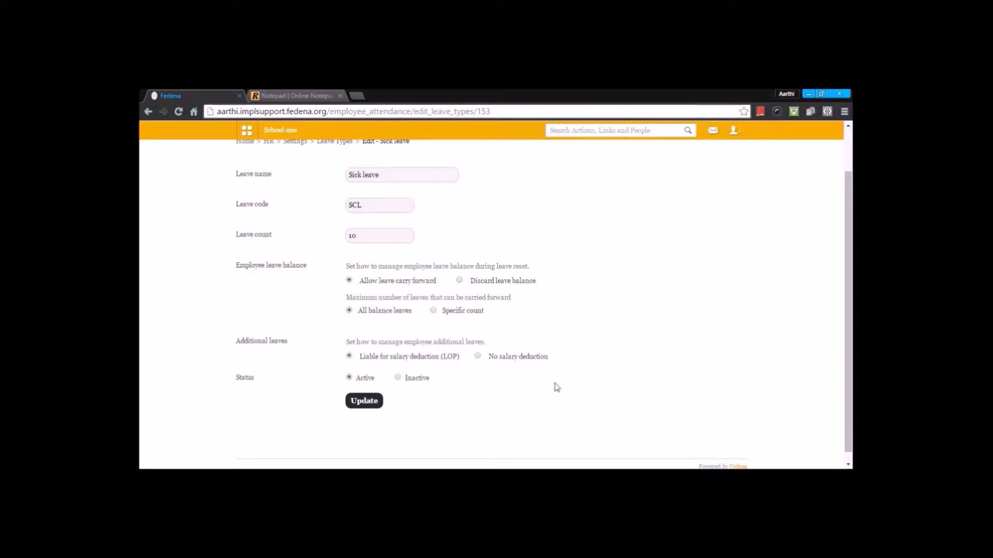
{"action": "left_click", "coordinate": [355, 405]}
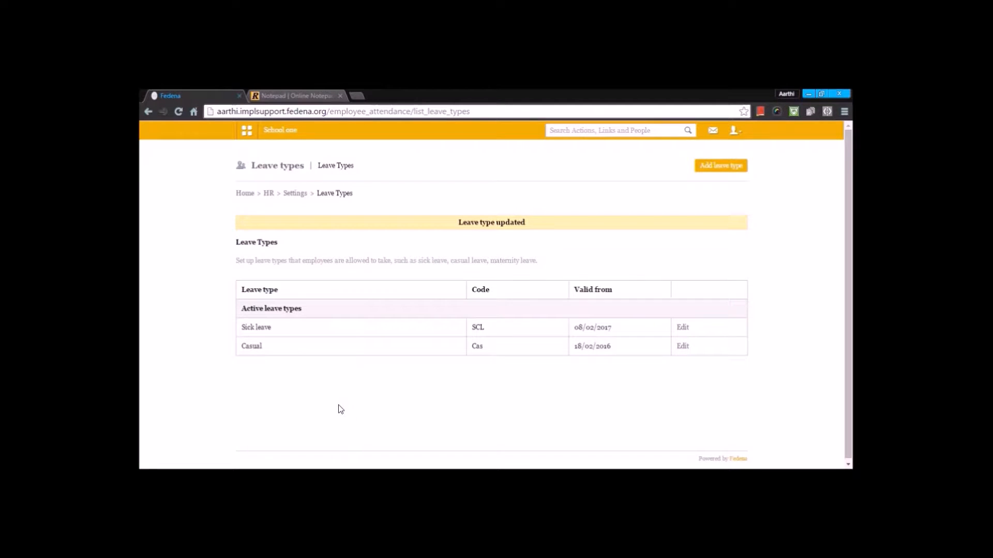
Step: Open Bank Details from HR Settings and update the Account Name bank field
{"action": "left_click", "coordinate": [295, 194]}
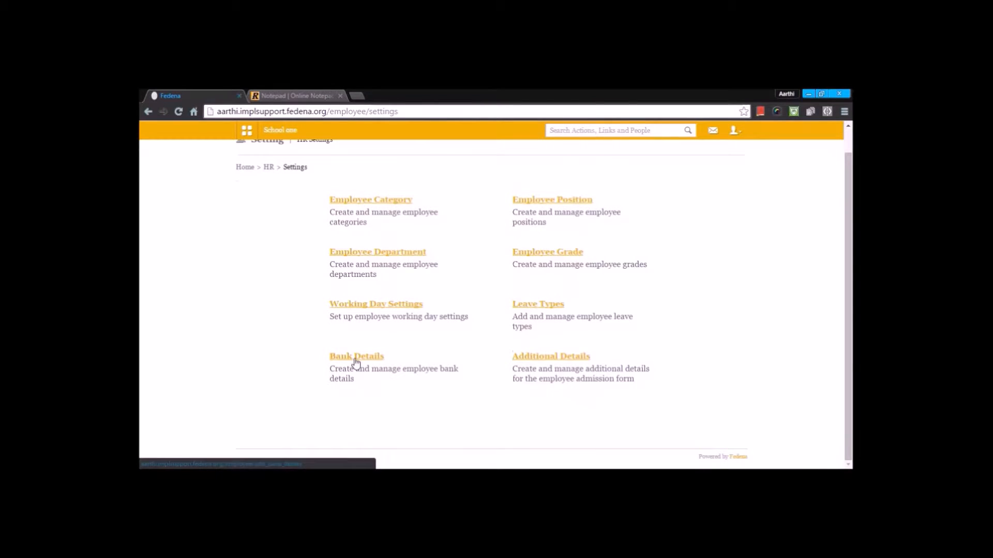
{"action": "left_click", "coordinate": [369, 359]}
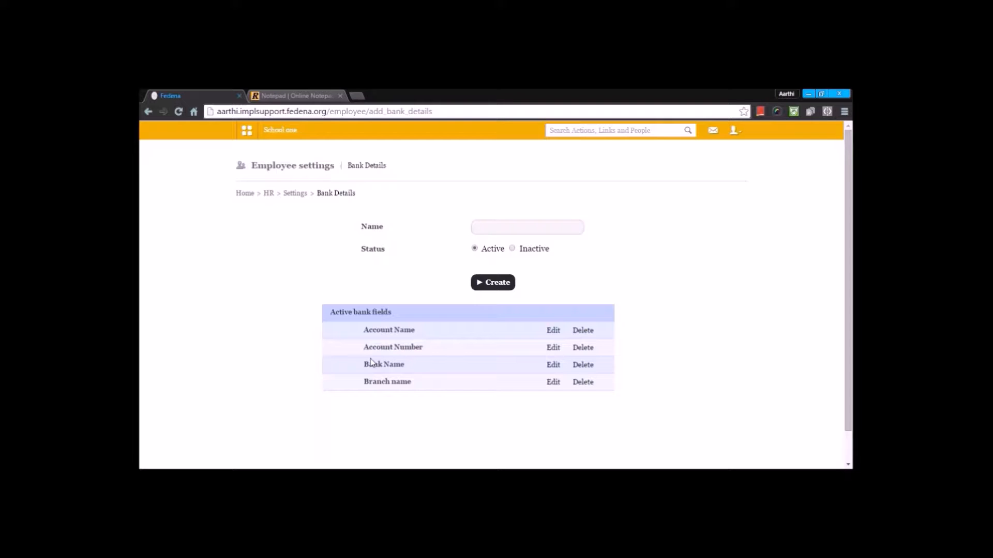
{"action": "left_click", "coordinate": [551, 333]}
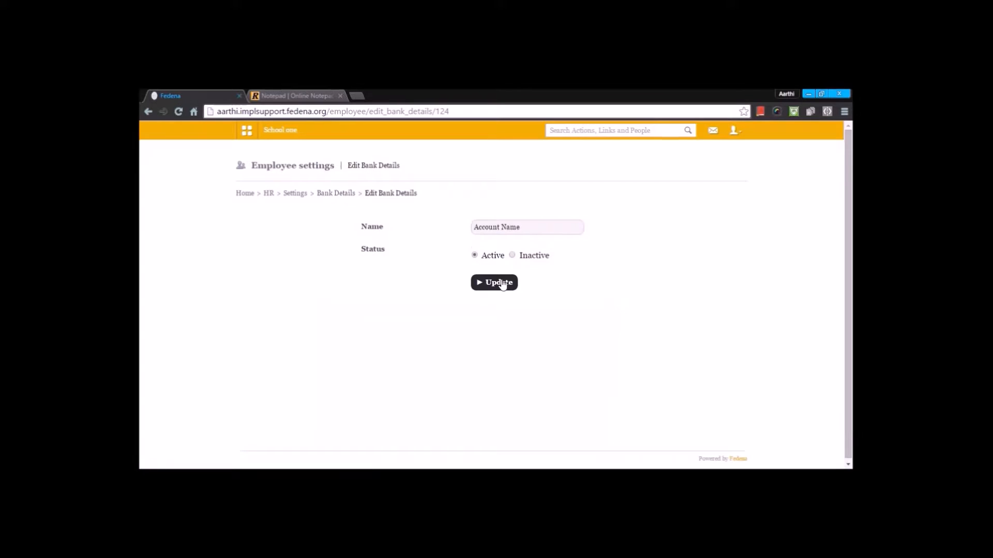
{"action": "left_click", "coordinate": [501, 283]}
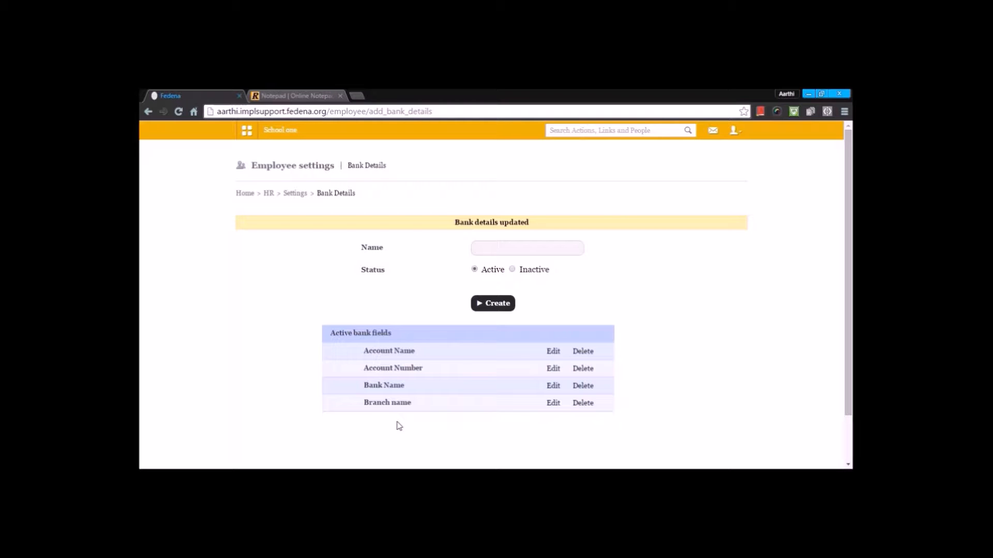
Step: Open Additional Details from HR Settings and update the Passport Number field with the TextBox input method
{"action": "left_click", "coordinate": [295, 192]}
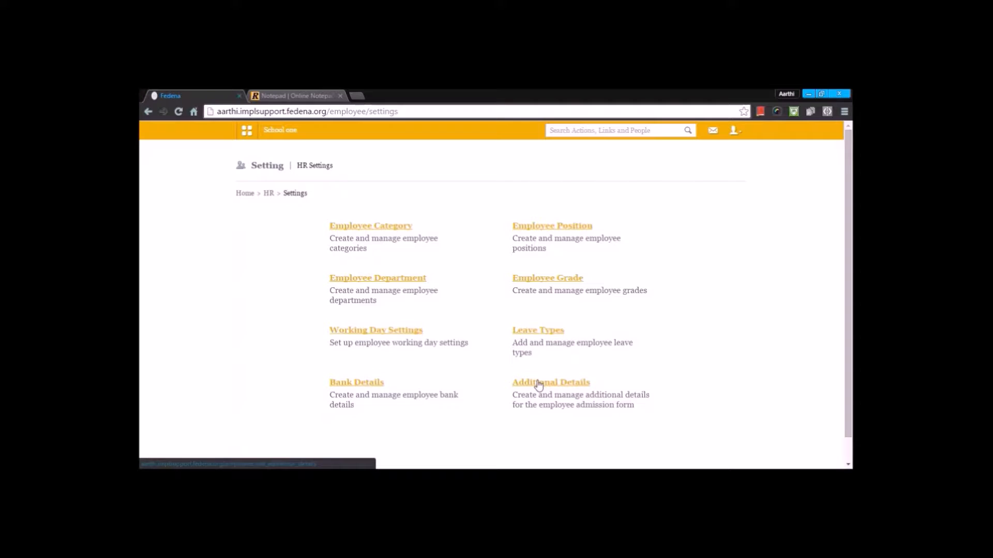
{"action": "left_click", "coordinate": [537, 384]}
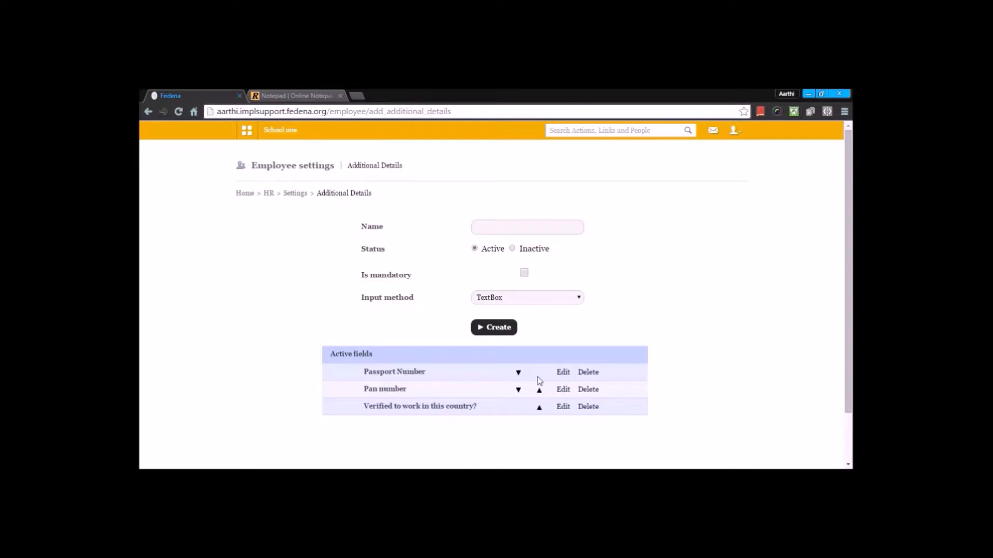
{"action": "left_click", "coordinate": [563, 373]}
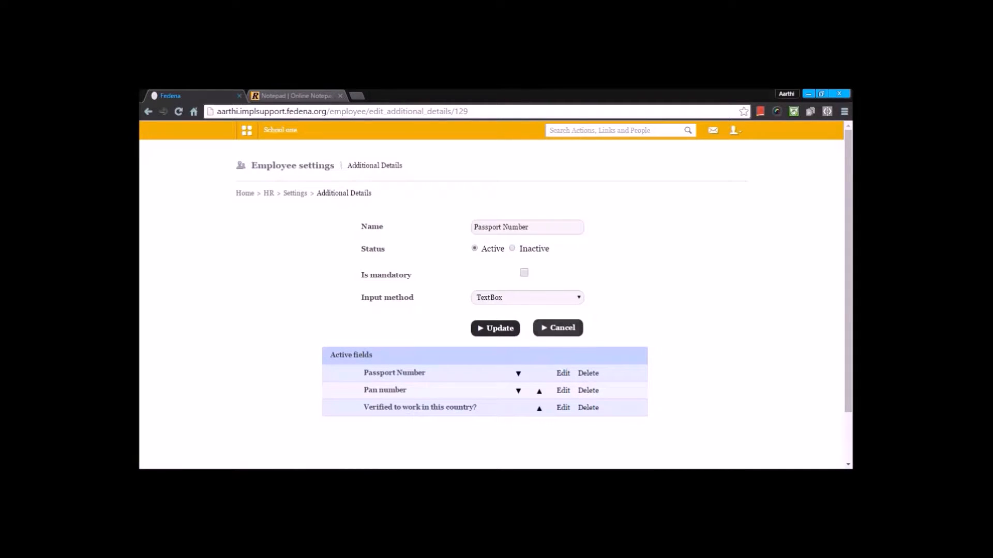
{"action": "left_click", "coordinate": [519, 301]}
{"action": "left_click", "coordinate": [519, 301]}
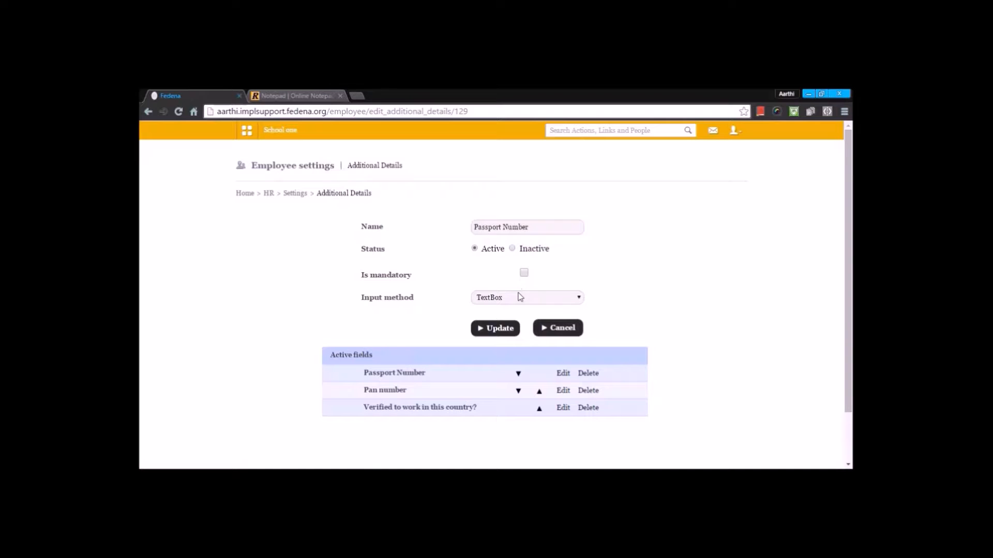
{"action": "left_click", "coordinate": [520, 297]}
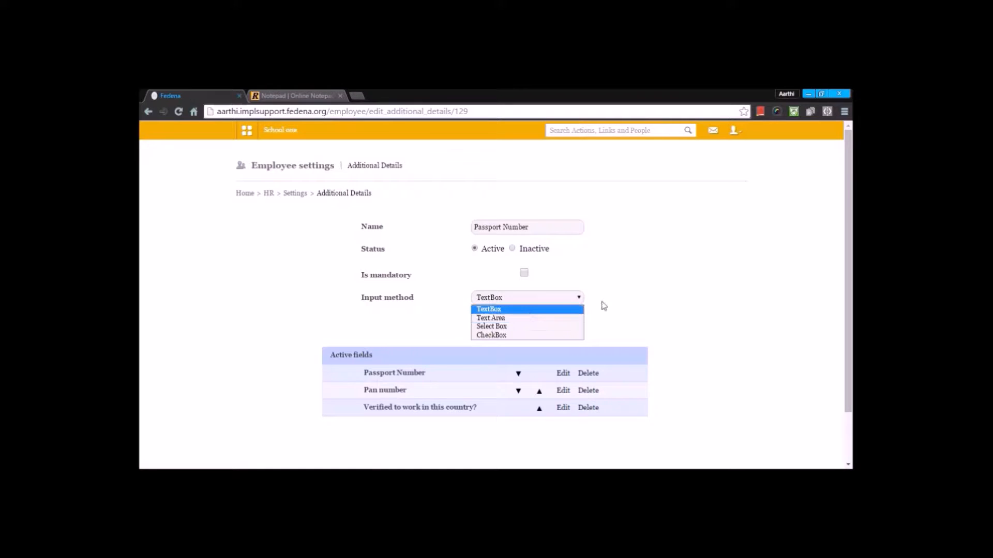
{"action": "left_click", "coordinate": [631, 290]}
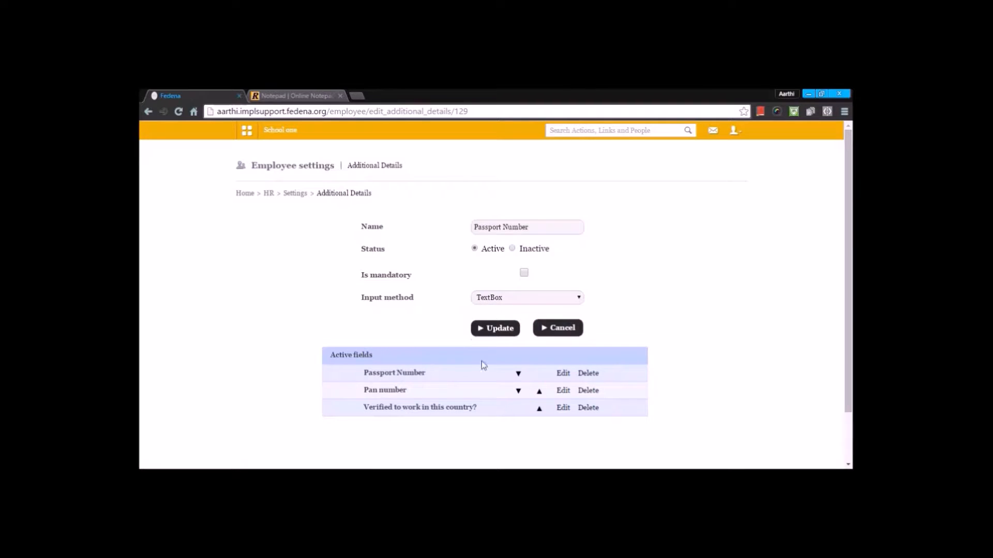
{"action": "left_click", "coordinate": [491, 332]}
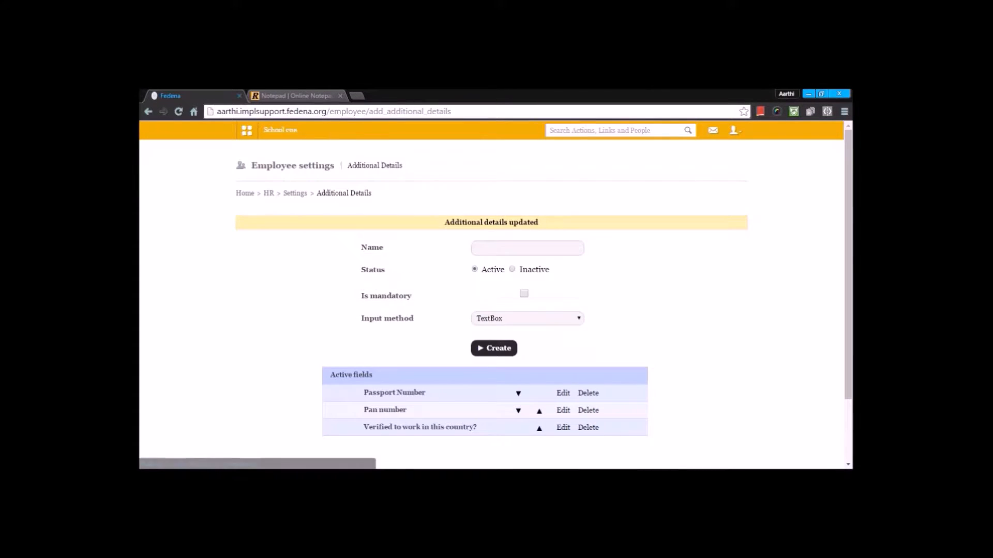
Step: Edit the 'Verified to work in this country?' field, add then remove an extra option, and update it
{"action": "left_click", "coordinate": [563, 429]}
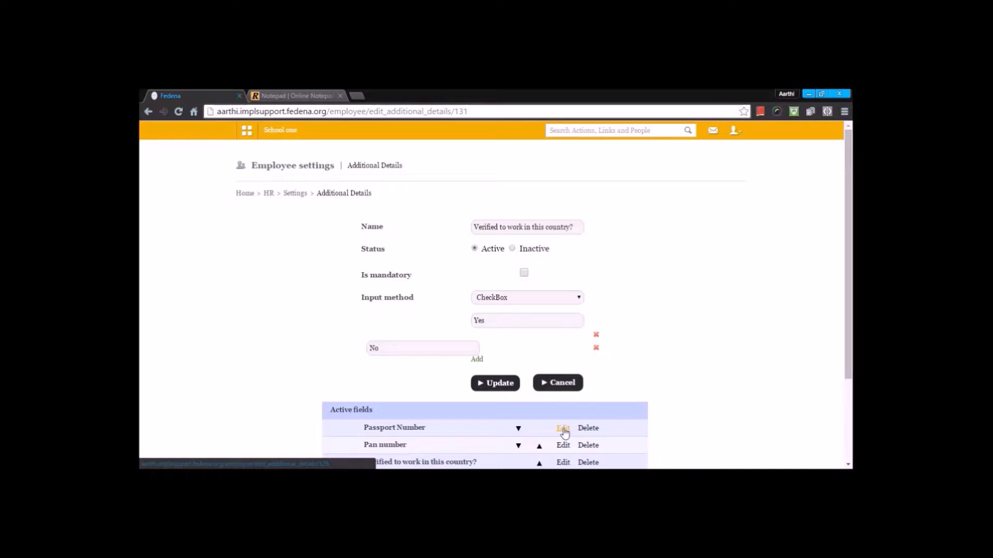
{"action": "left_click", "coordinate": [491, 297]}
{"action": "left_click", "coordinate": [490, 335]}
{"action": "left_click", "coordinate": [477, 360]}
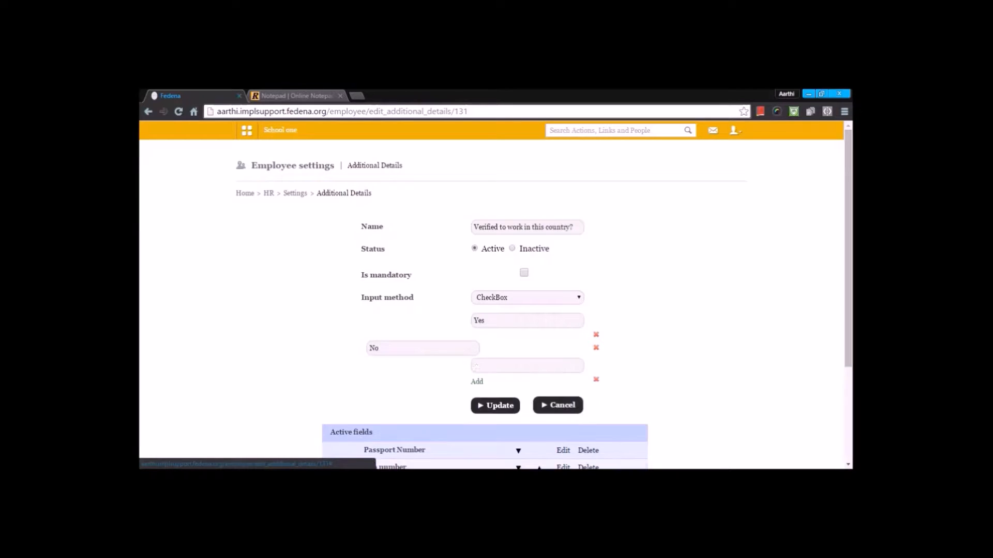
{"action": "left_click", "coordinate": [596, 381]}
{"action": "left_click", "coordinate": [509, 389]}
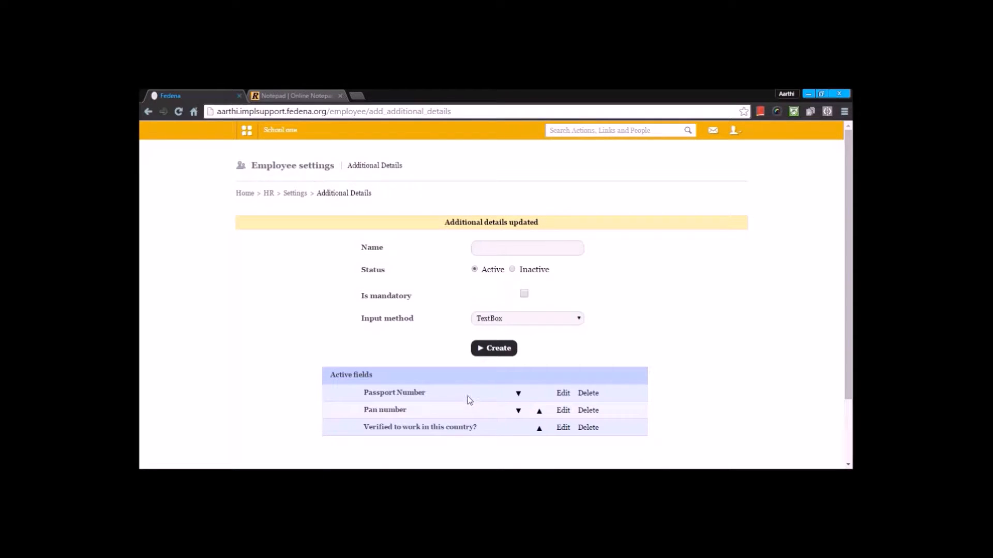
Step: Go to HR Employee Management and open the Employee admission form
{"action": "left_click", "coordinate": [293, 196]}
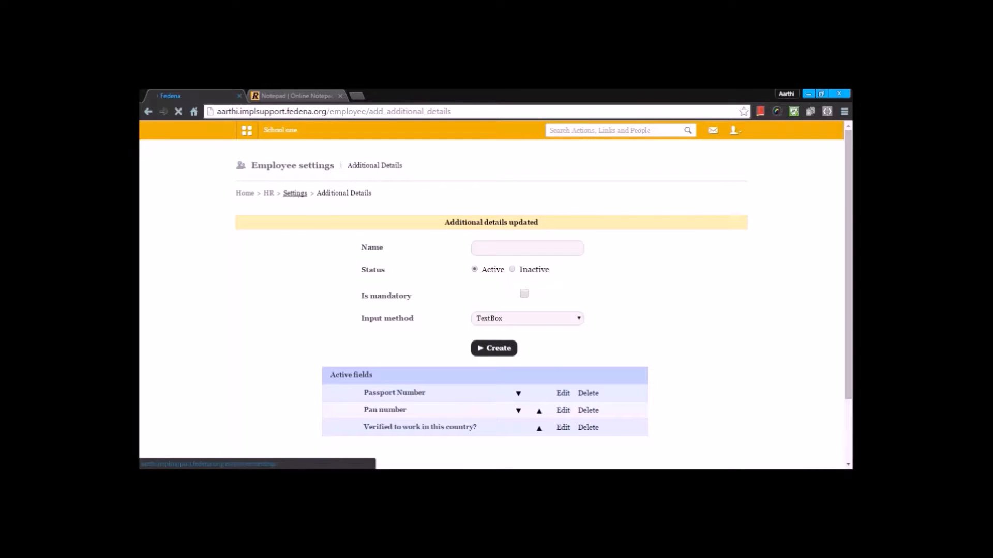
{"action": "left_click", "coordinate": [268, 194]}
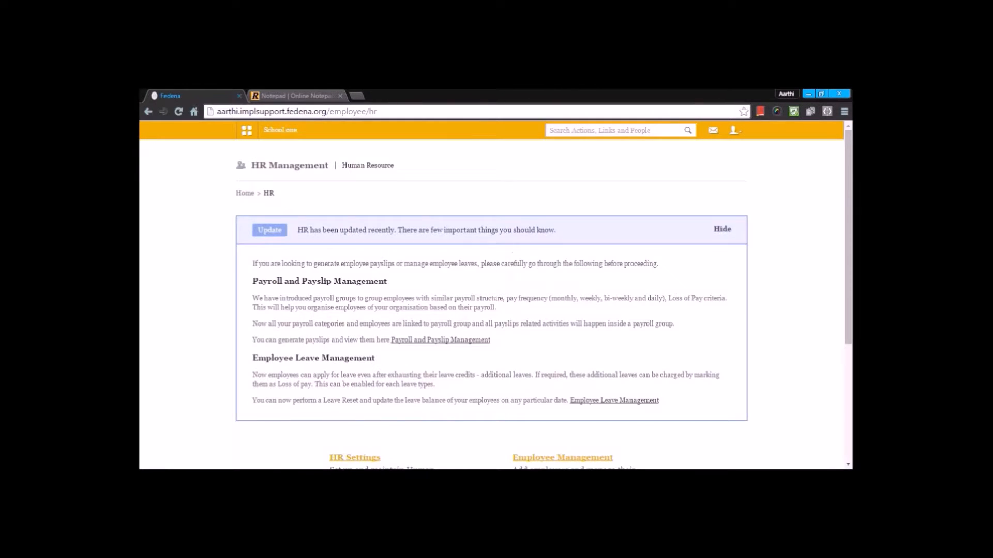
{"action": "scroll", "coordinate": [443, 281], "scroll_direction": "down", "scroll_amount": 4}
{"action": "left_click", "coordinate": [548, 269]}
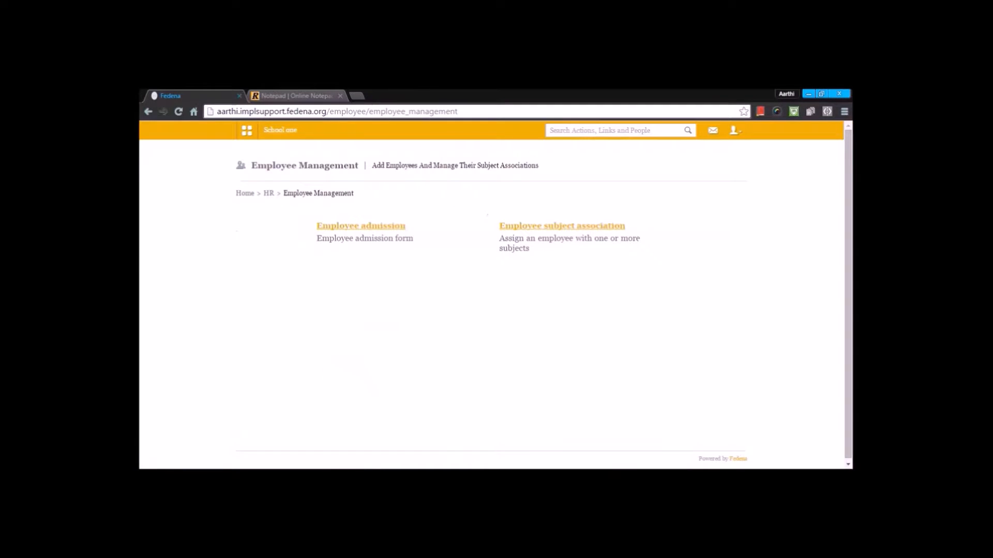
{"action": "left_click", "coordinate": [387, 226]}
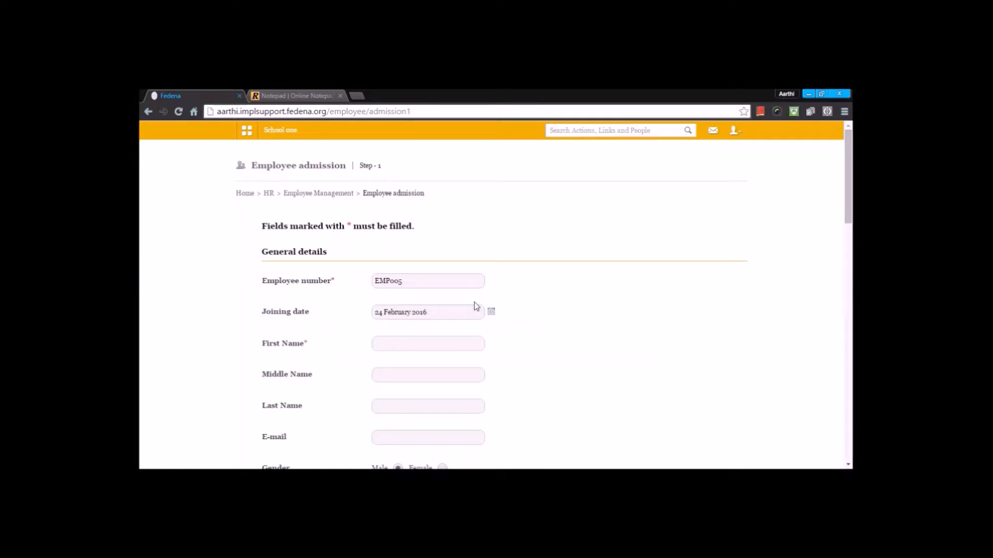
Step: Enter the employee's first name in the admission form and set the gender to Female
{"action": "left_click", "coordinate": [491, 312]}
{"action": "left_click", "coordinate": [550, 341]}
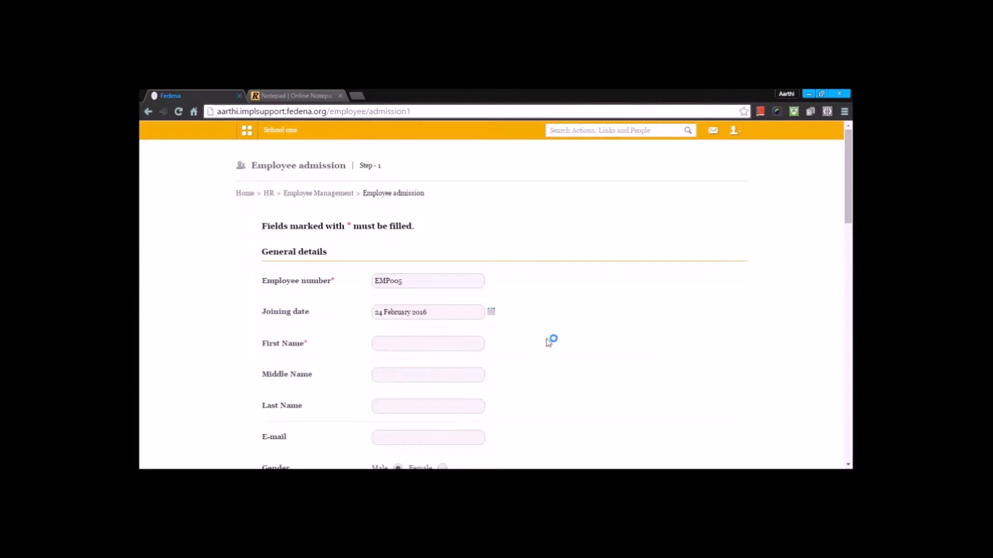
{"action": "left_click", "coordinate": [428, 344]}
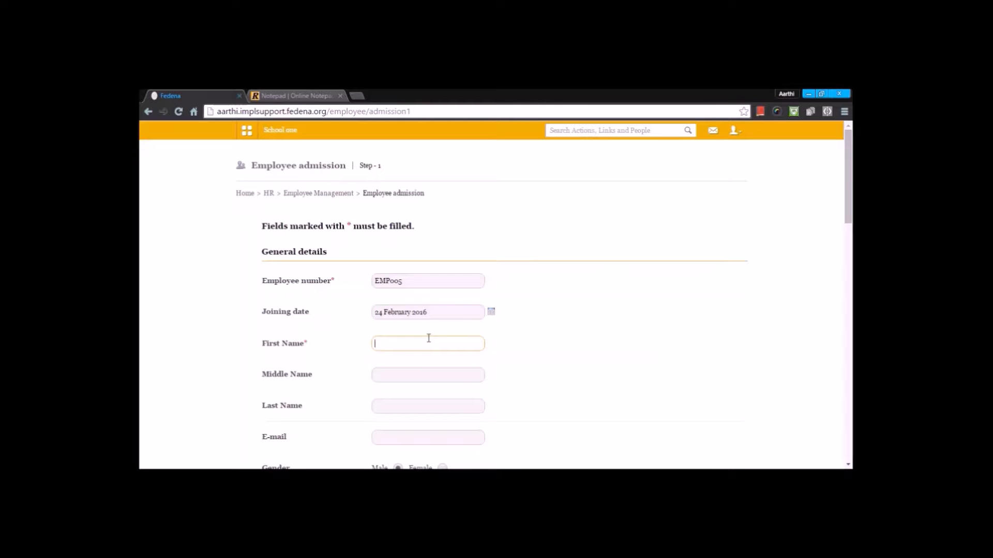
{"action": "type", "text": "Lara"}
{"action": "key", "text": "BackSpace"}
{"action": "type", "text": "a"}
{"action": "left_click", "coordinate": [521, 390]}
{"action": "scroll", "coordinate": [428, 379], "scroll_direction": "down", "scroll_amount": 3}
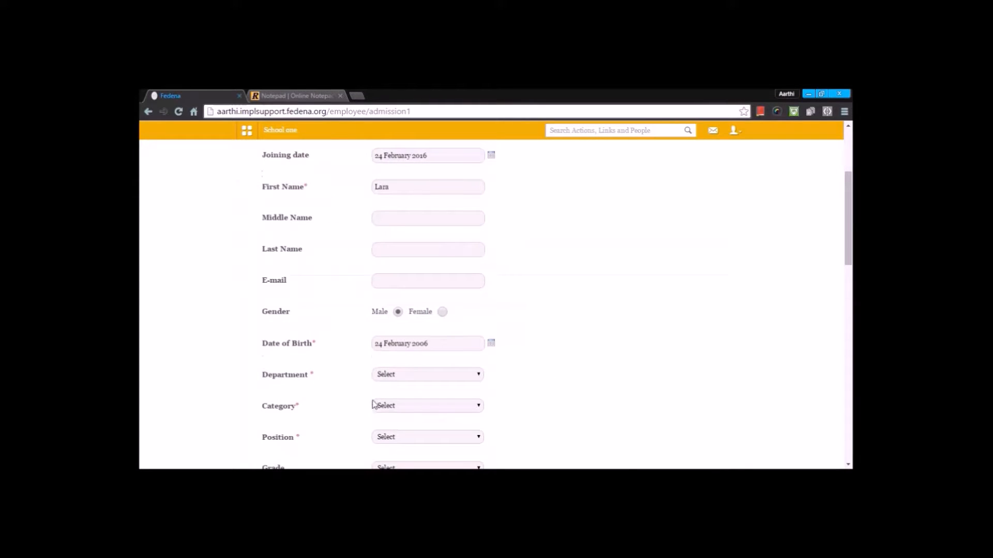
{"action": "left_click", "coordinate": [442, 312]}
Step: Set the employee's Department to Hindi, Category to Teacher and Position to Senior
{"action": "scroll", "coordinate": [408, 385], "scroll_direction": "down", "scroll_amount": 2}
{"action": "scroll", "coordinate": [383, 374], "scroll_direction": "down", "scroll_amount": 1}
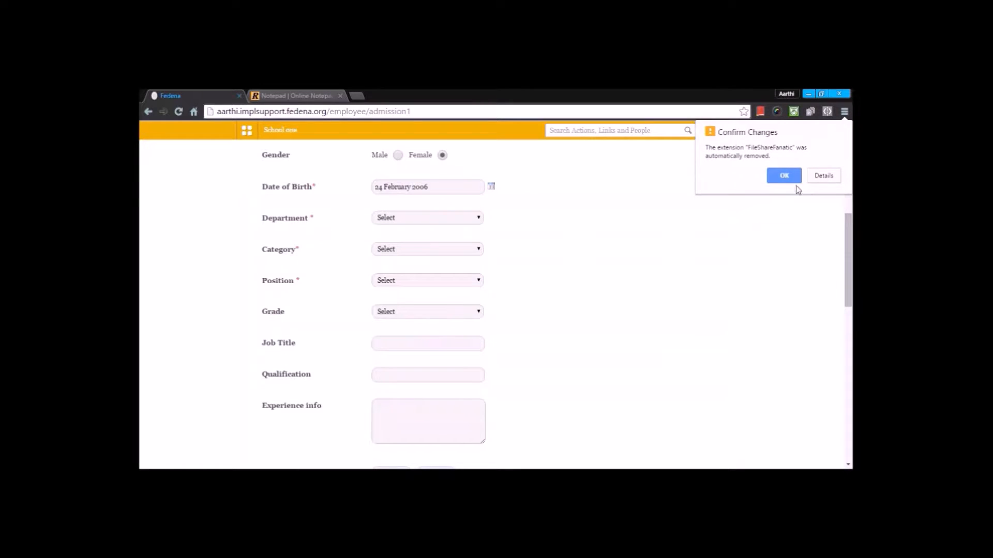
{"action": "left_click", "coordinate": [785, 177]}
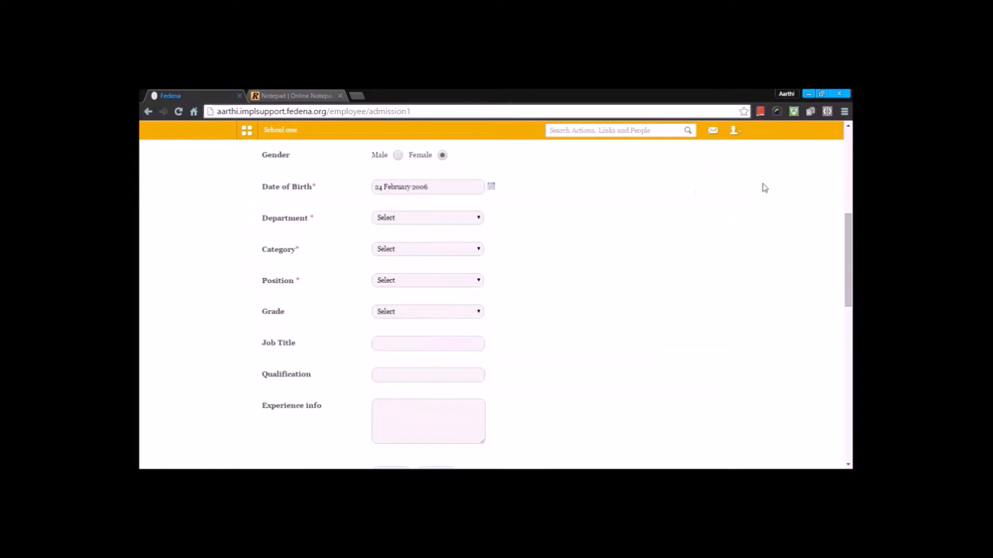
{"action": "left_click", "coordinate": [392, 219]}
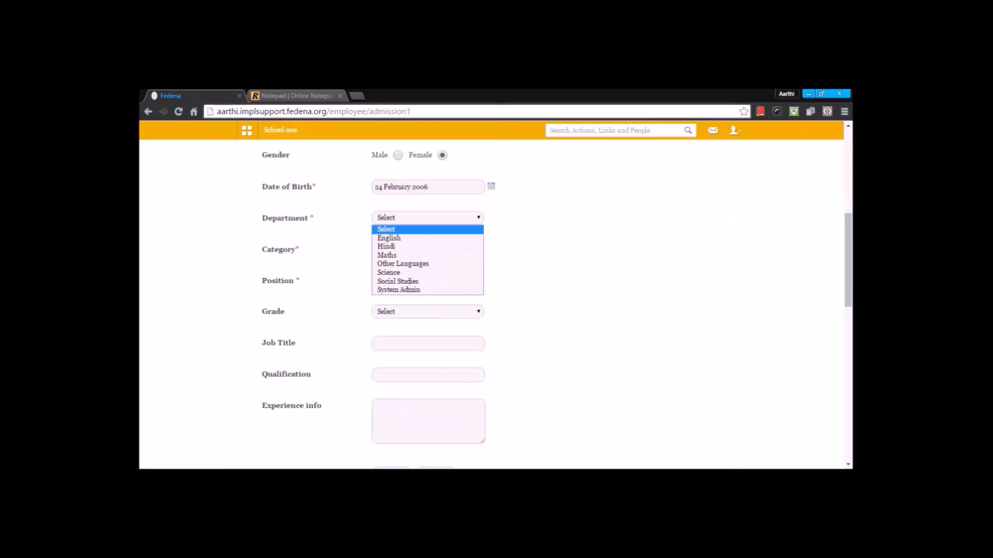
{"action": "left_click", "coordinate": [397, 246]}
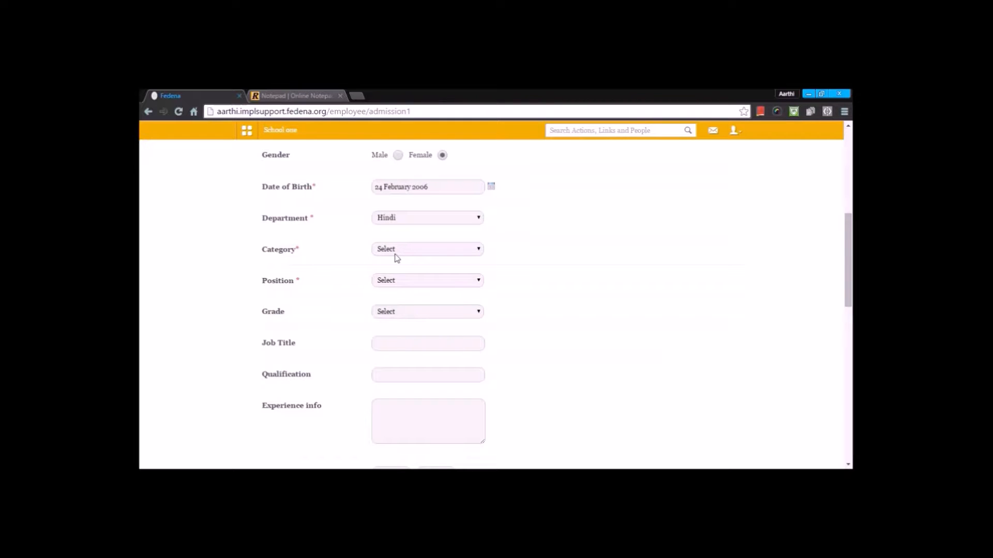
{"action": "left_click", "coordinate": [397, 251]}
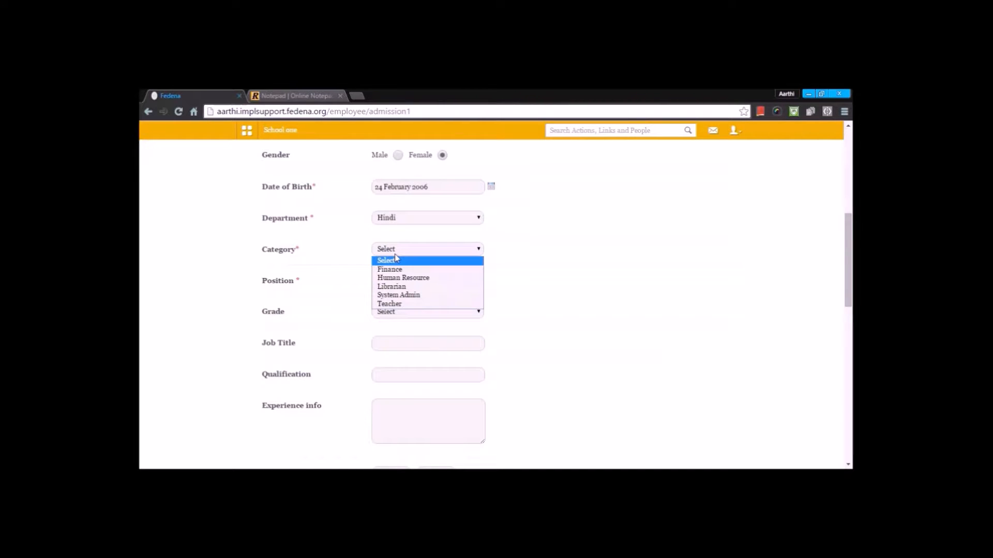
{"action": "left_click", "coordinate": [392, 305]}
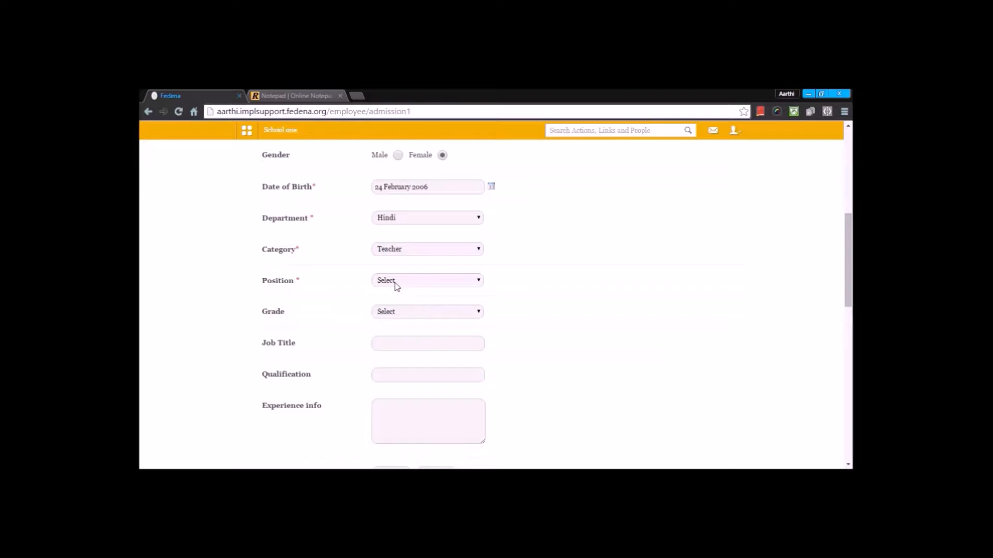
{"action": "left_click", "coordinate": [396, 284]}
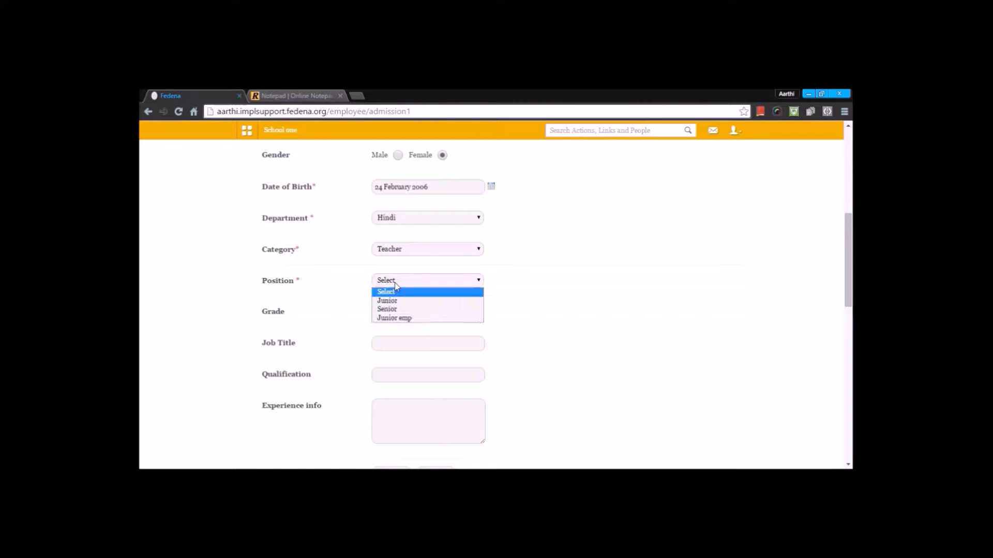
{"action": "left_click", "coordinate": [400, 312]}
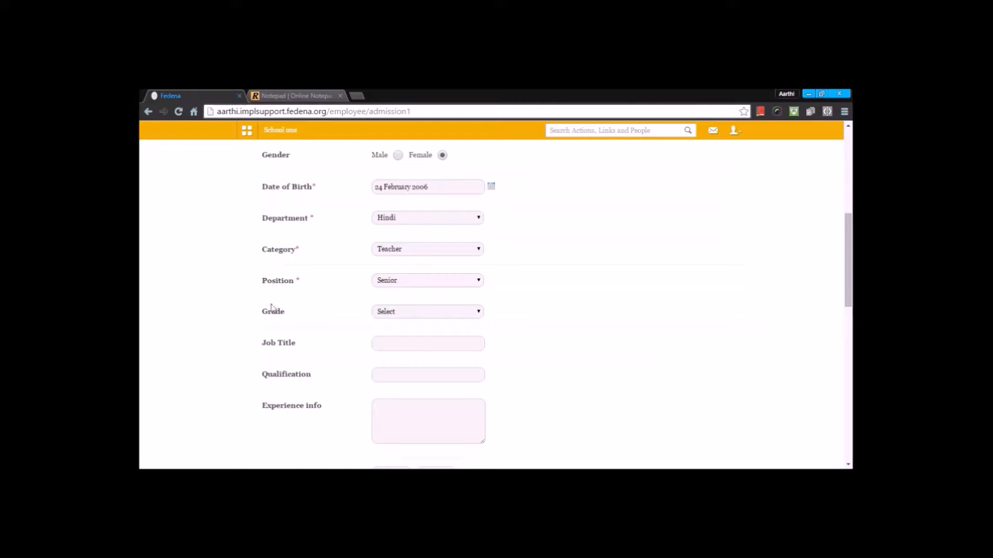
Step: Set the employee's Grade to Grade 2 and save the first admission step
{"action": "left_click", "coordinate": [402, 313]}
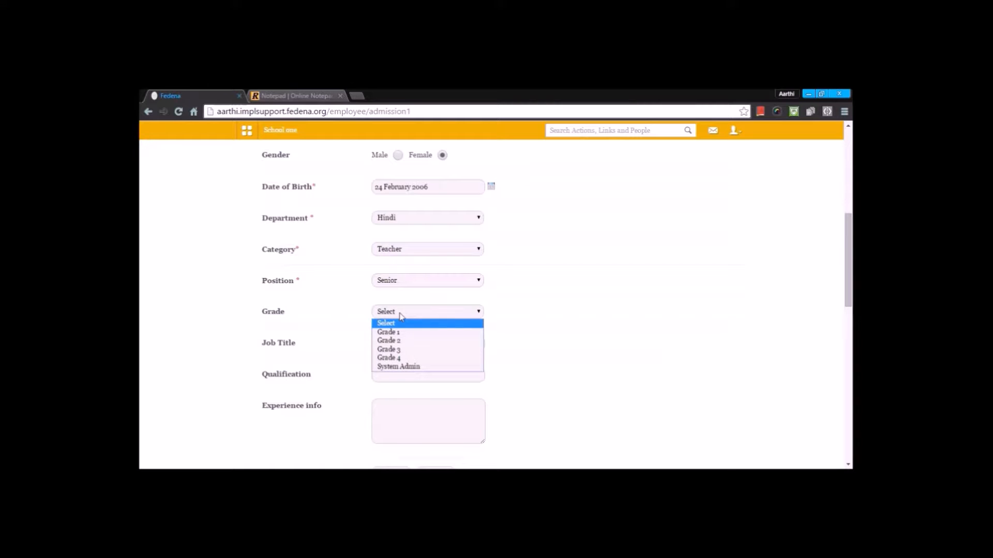
{"action": "left_click", "coordinate": [402, 343]}
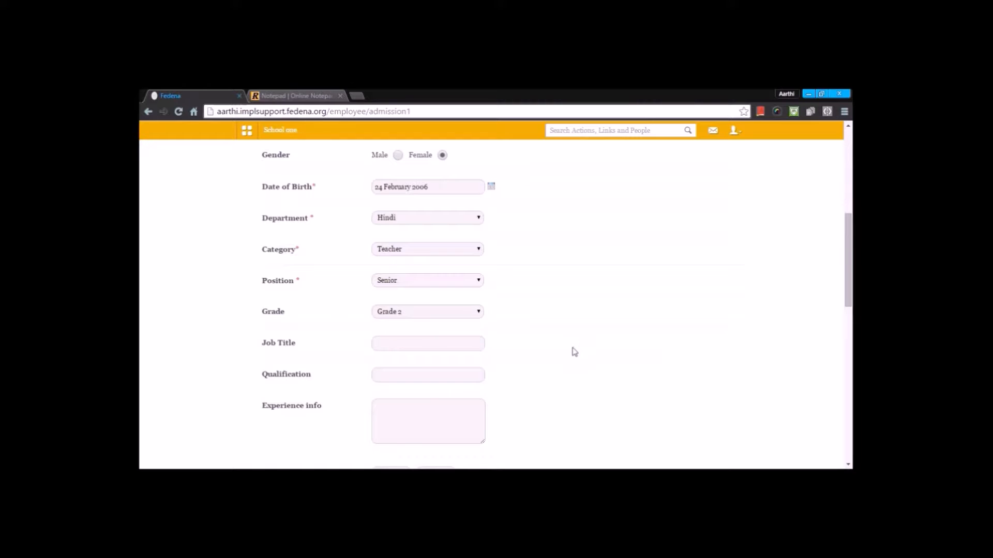
{"action": "scroll", "coordinate": [572, 350], "scroll_direction": "down", "scroll_amount": 2}
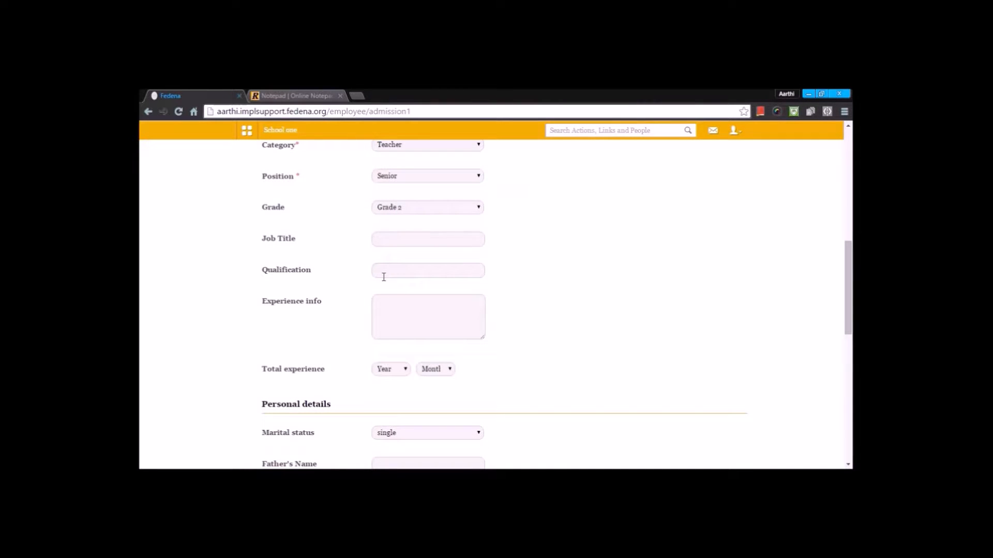
{"action": "scroll", "coordinate": [405, 302], "scroll_direction": "down", "scroll_amount": 2}
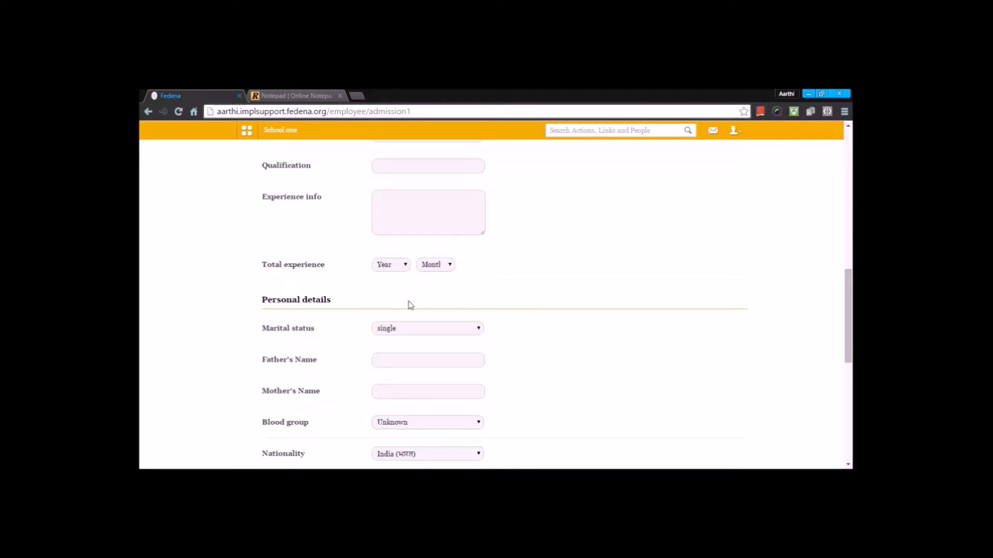
{"action": "scroll", "coordinate": [410, 304], "scroll_direction": "down", "scroll_amount": 4}
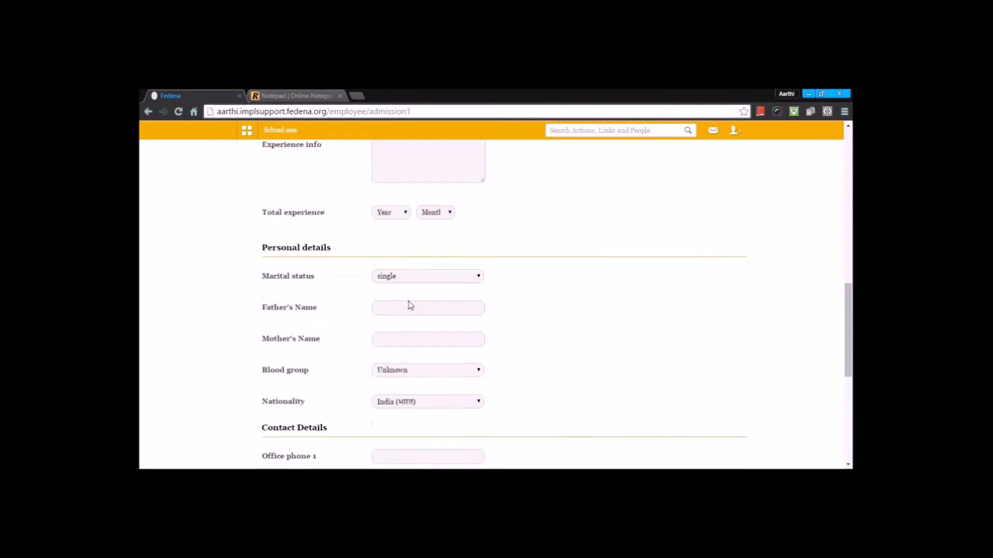
{"action": "scroll", "coordinate": [410, 304], "scroll_direction": "down", "scroll_amount": 3}
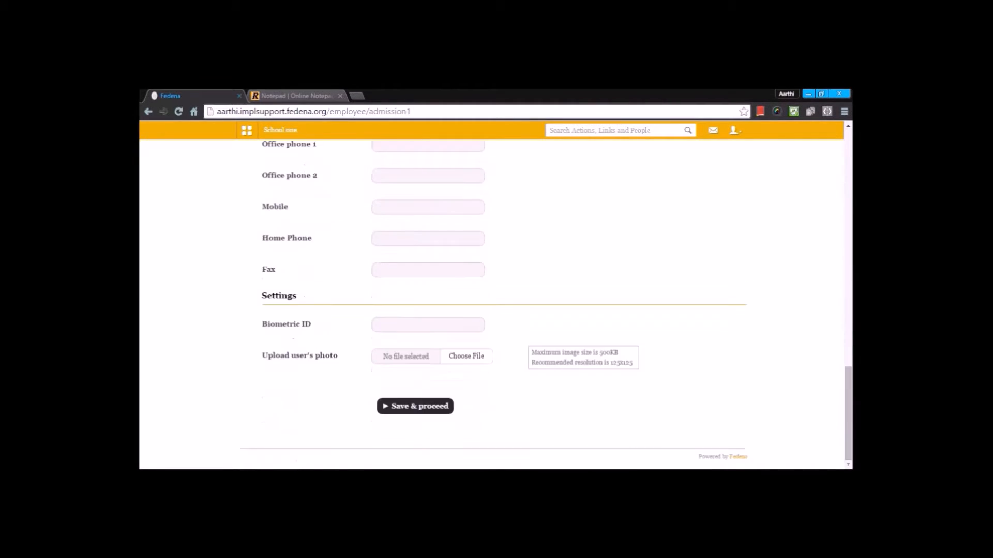
{"action": "left_click", "coordinate": [412, 408]}
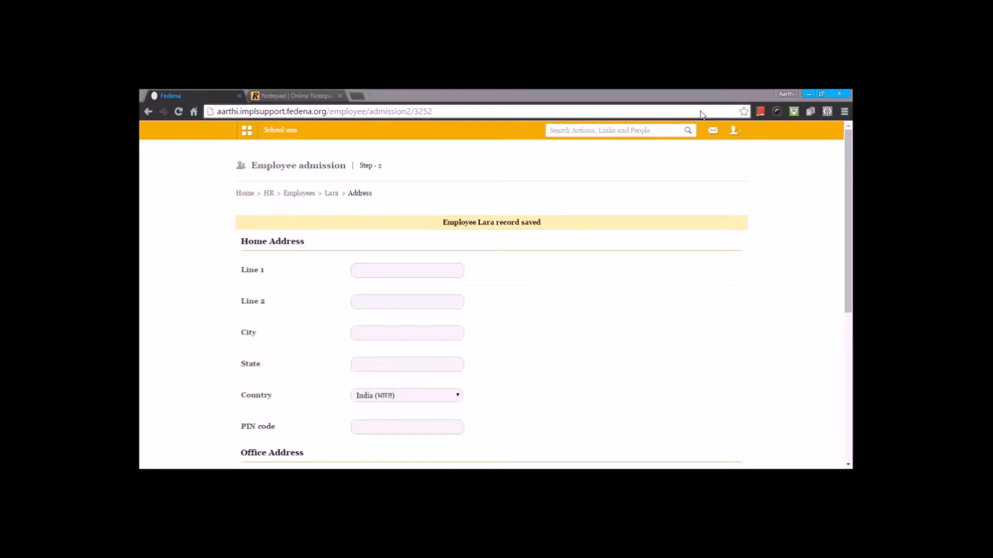
Step: Save the address step of the admission without filling in any address
{"action": "scroll", "coordinate": [543, 204], "scroll_direction": "down", "scroll_amount": 1}
{"action": "scroll", "coordinate": [546, 206], "scroll_direction": "down", "scroll_amount": 3}
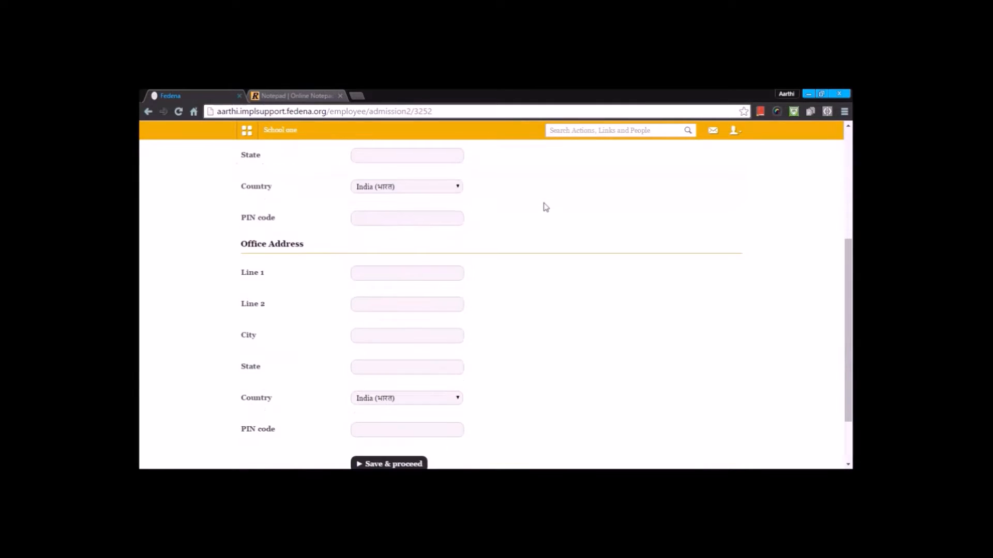
{"action": "scroll", "coordinate": [545, 206], "scroll_direction": "down", "scroll_amount": 2}
{"action": "left_click", "coordinate": [387, 393]}
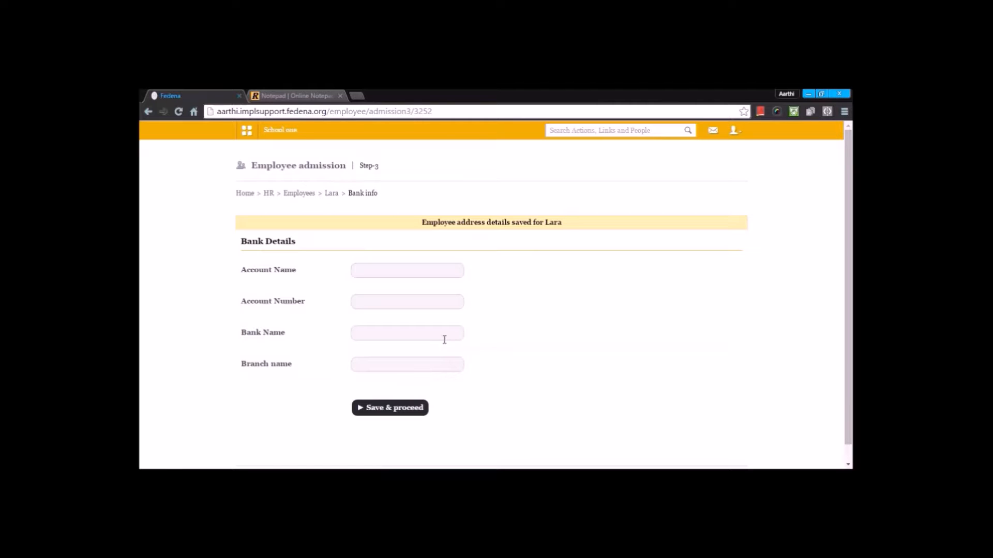
Step: Enter the bank account number, the employee's name and the bank name IOFG BANK in the bank details
{"action": "left_click", "coordinate": [372, 267]}
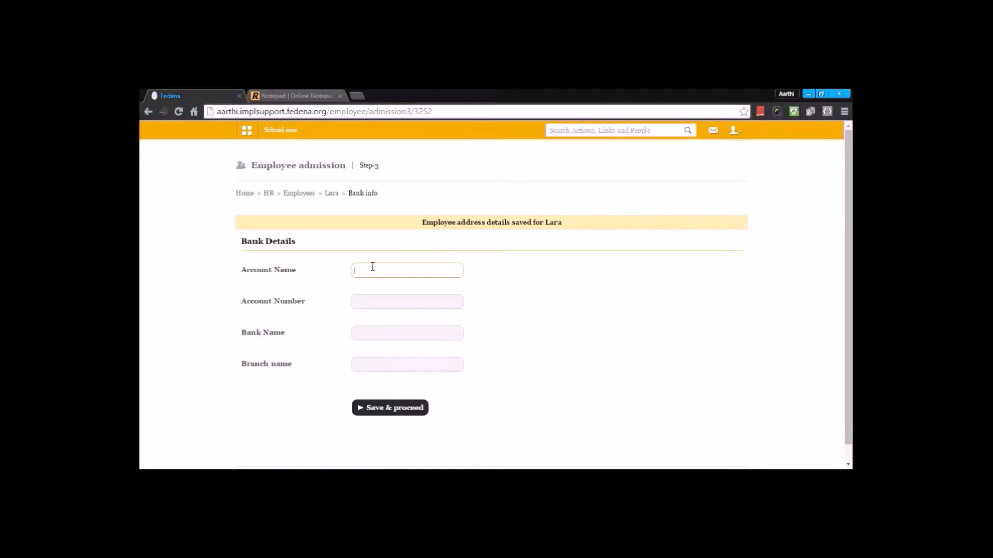
{"action": "left_click", "coordinate": [403, 299]}
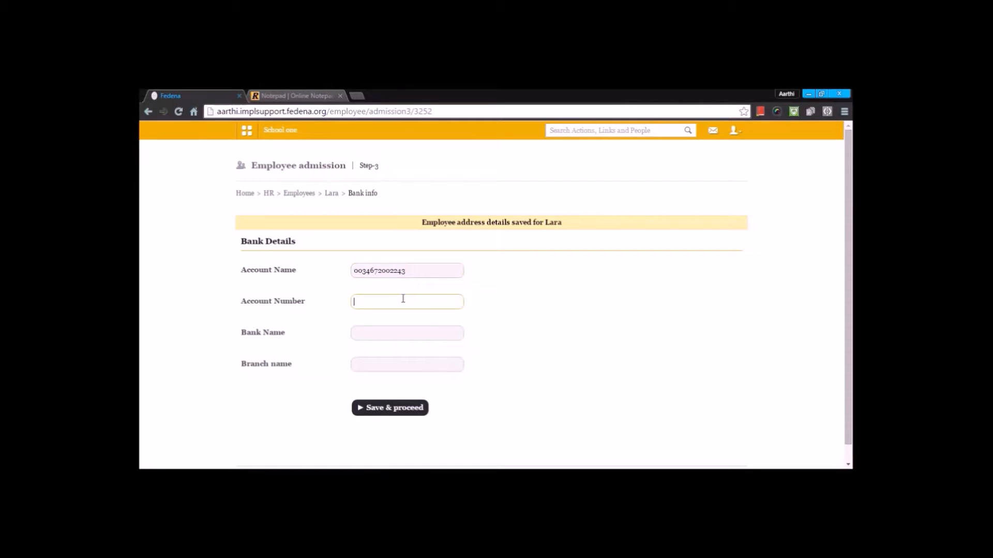
{"action": "type", "text": "Lara"}
{"action": "left_click", "coordinate": [396, 335]}
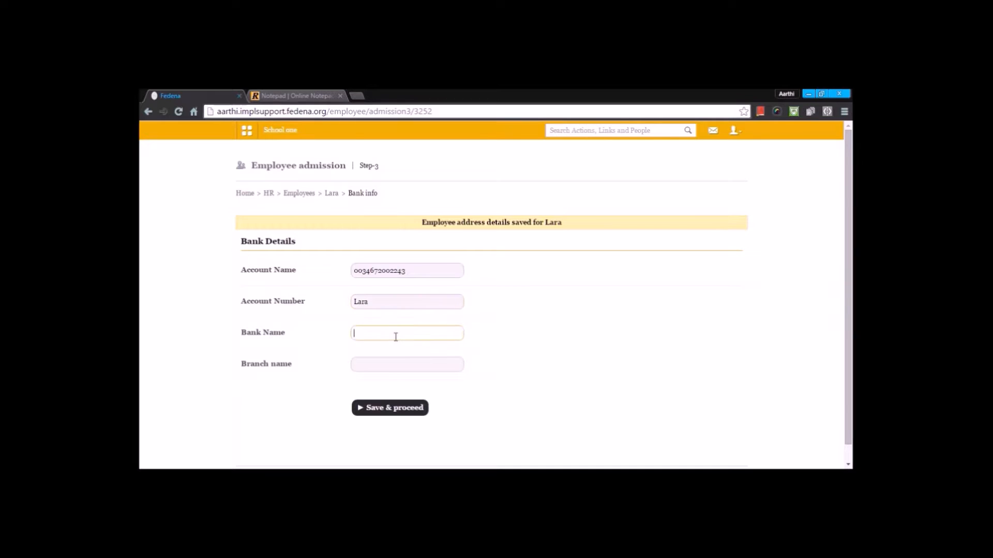
{"action": "type", "text": "IOFG bANK"}
{"action": "double_click", "coordinate": [380, 332]}
{"action": "type", "text": "BANK"}
Step: Fill in the branch name and save the bank details step
{"action": "left_click", "coordinate": [386, 366]}
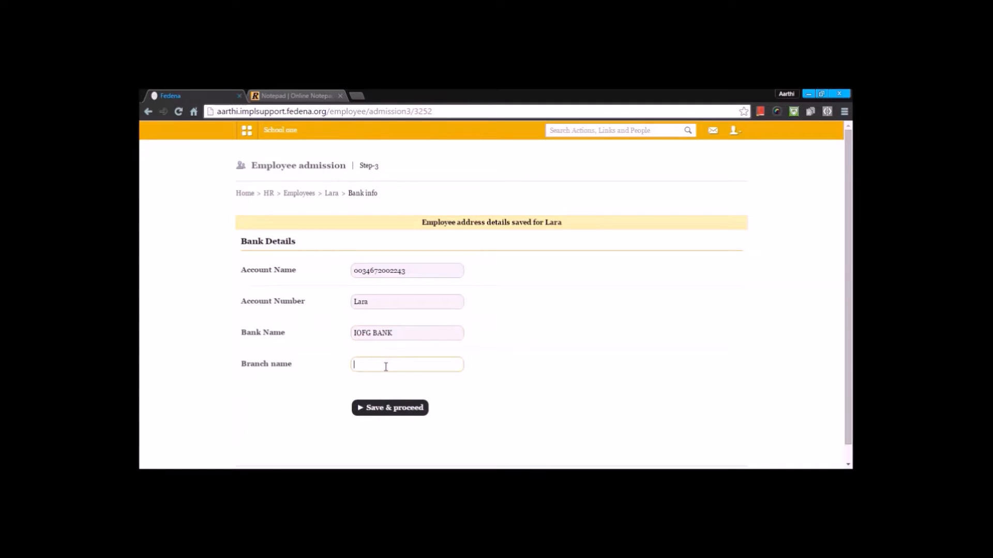
{"action": "type", "text": "B"}
{"action": "left_click", "coordinate": [383, 379]}
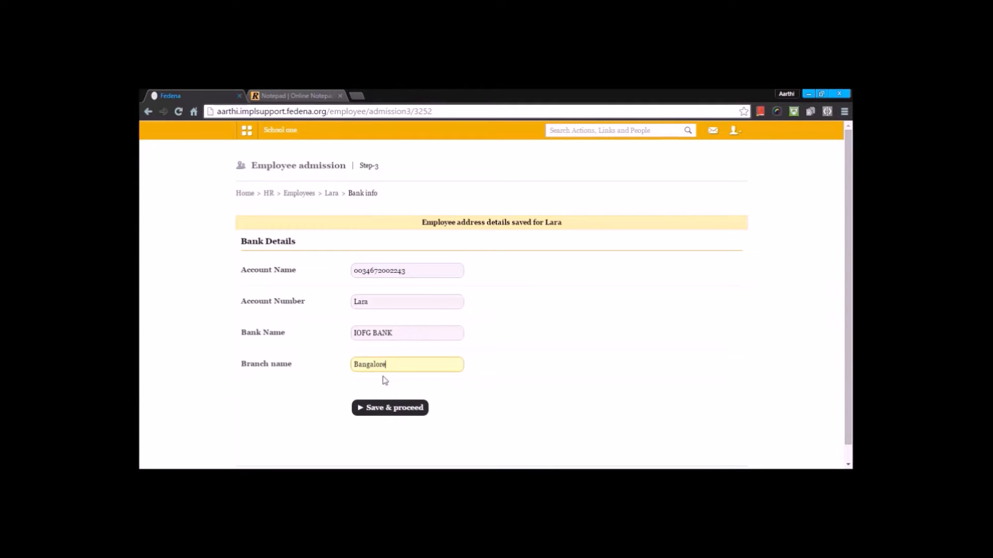
{"action": "left_click", "coordinate": [398, 414]}
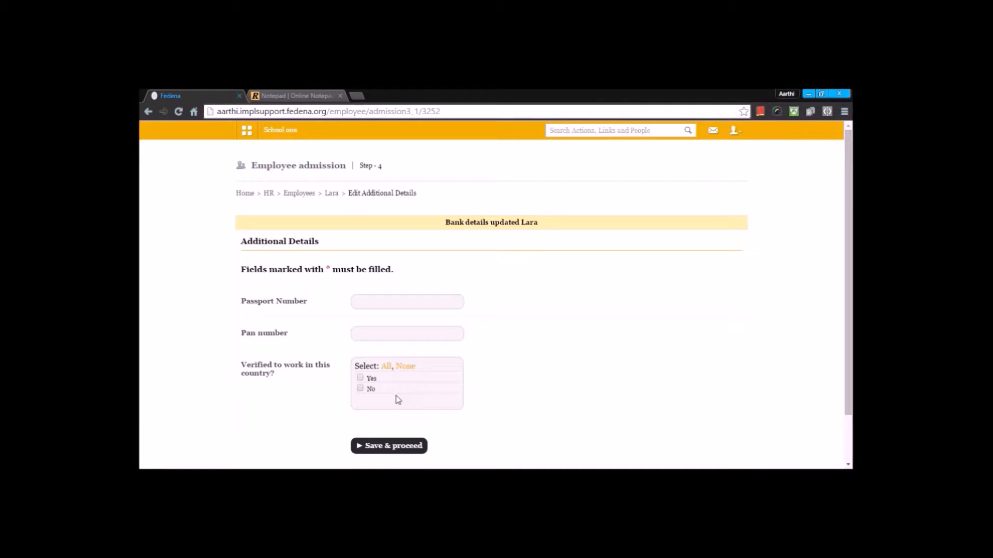
Step: Enter the employee's passport and PAN numbers, mark verified to work as Yes, and save the additional details
{"action": "left_click", "coordinate": [401, 301]}
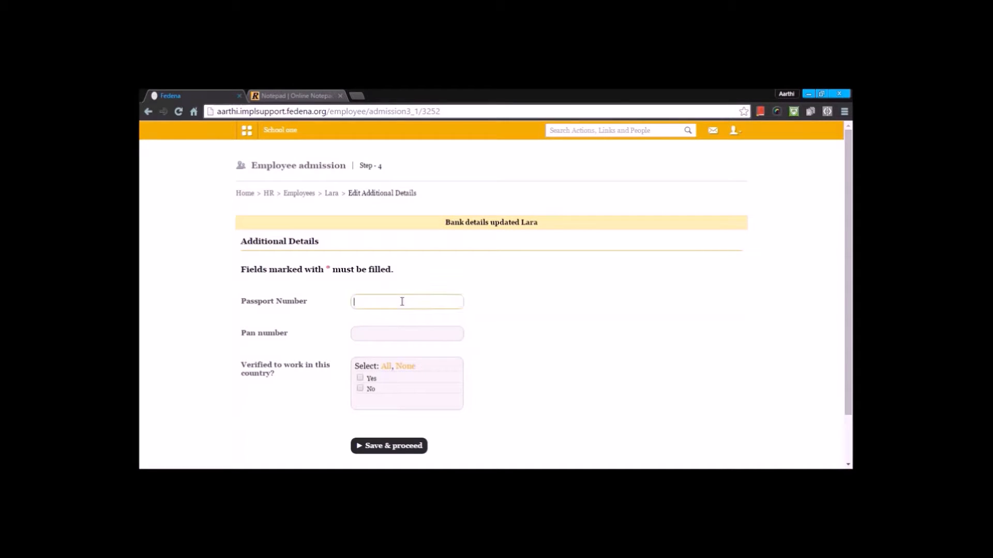
{"action": "left_click", "coordinate": [398, 334]}
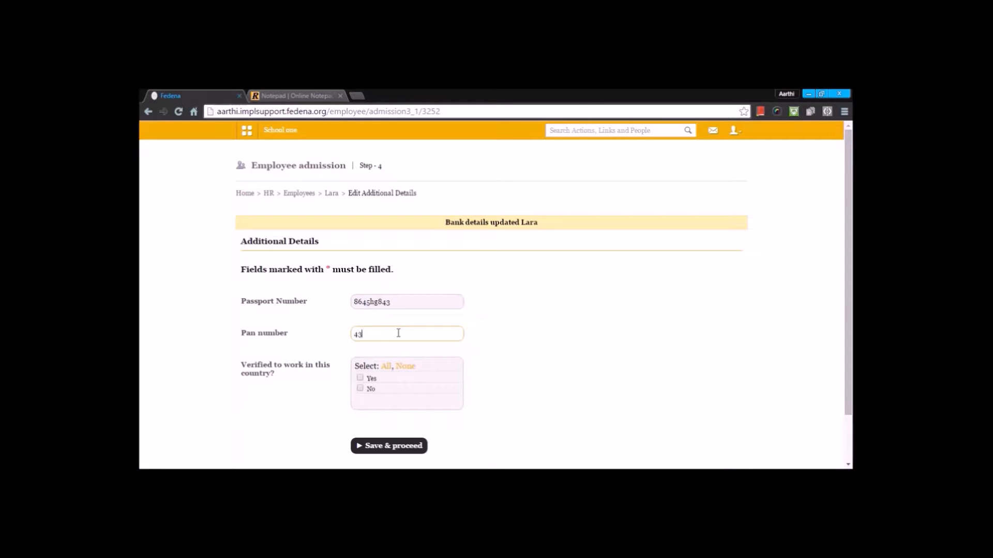
{"action": "left_click", "coordinate": [360, 380]}
{"action": "left_click", "coordinate": [373, 445]}
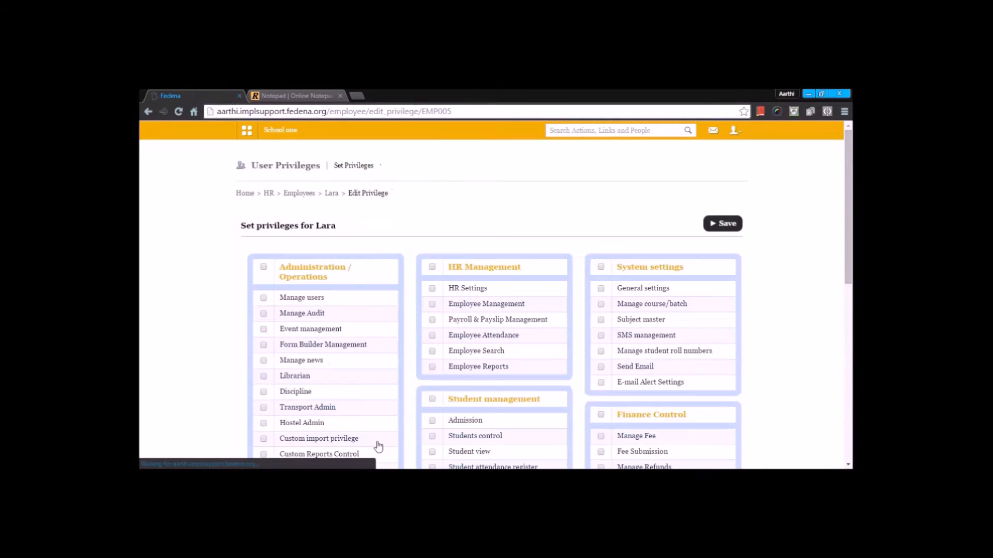
Step: Grant all Student management privileges except Manage Student Records and Applicant Registration
{"action": "scroll", "coordinate": [408, 343], "scroll_direction": "down", "scroll_amount": 6}
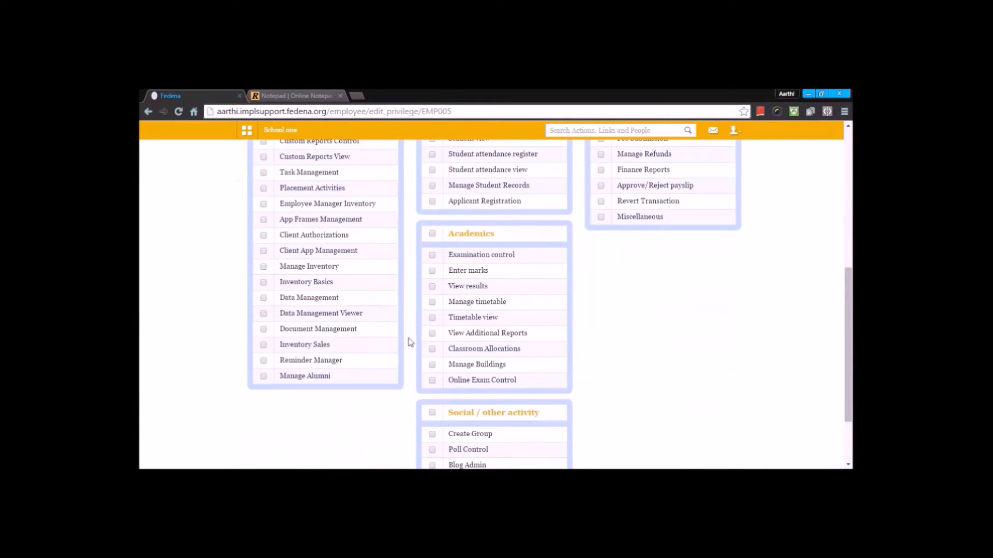
{"action": "scroll", "coordinate": [411, 342], "scroll_direction": "up", "scroll_amount": 4}
{"action": "scroll", "coordinate": [410, 342], "scroll_direction": "up", "scroll_amount": 2}
{"action": "scroll", "coordinate": [411, 342], "scroll_direction": "down", "scroll_amount": 6}
{"action": "scroll", "coordinate": [413, 337], "scroll_direction": "up", "scroll_amount": 1}
{"action": "scroll", "coordinate": [414, 336], "scroll_direction": "up", "scroll_amount": 7}
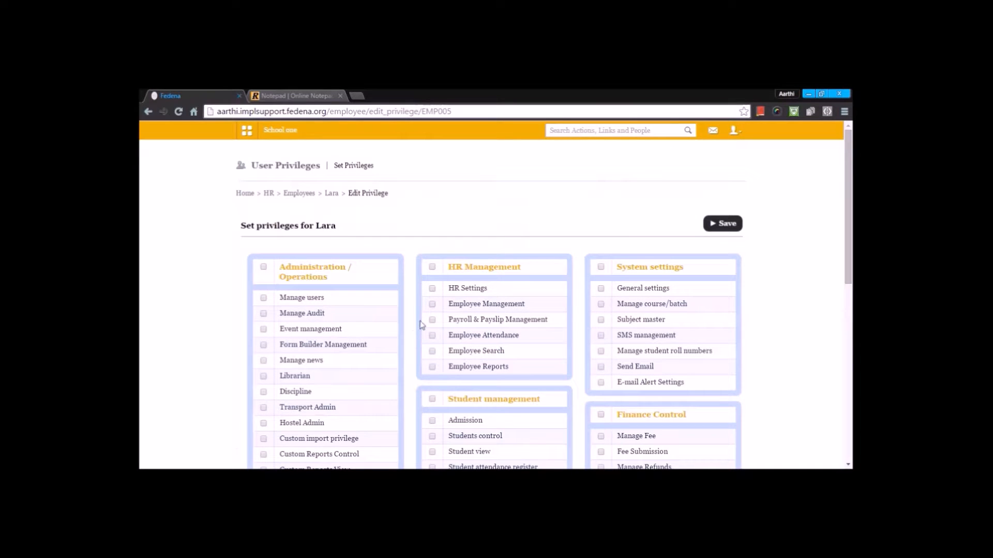
{"action": "left_click", "coordinate": [432, 399]}
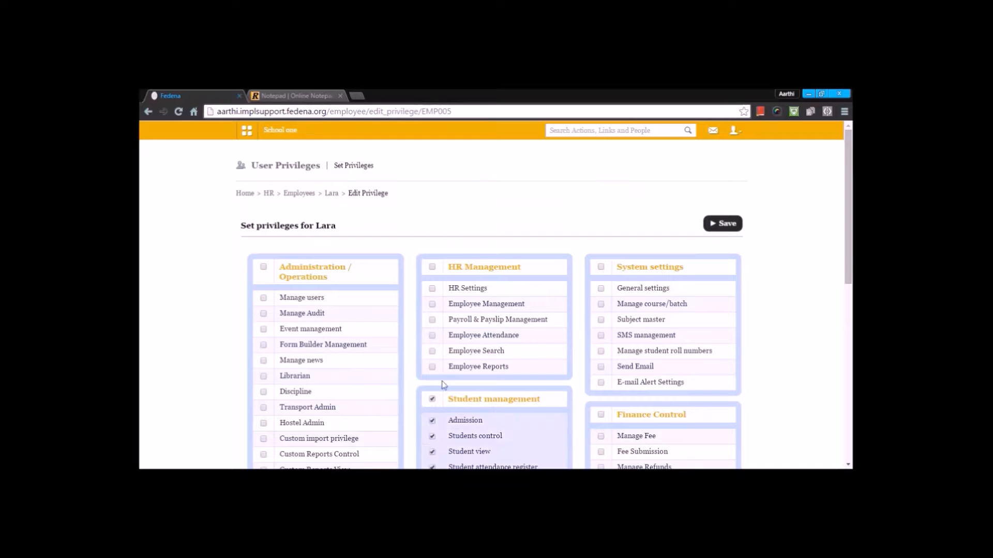
{"action": "scroll", "coordinate": [438, 401], "scroll_direction": "down", "scroll_amount": 4}
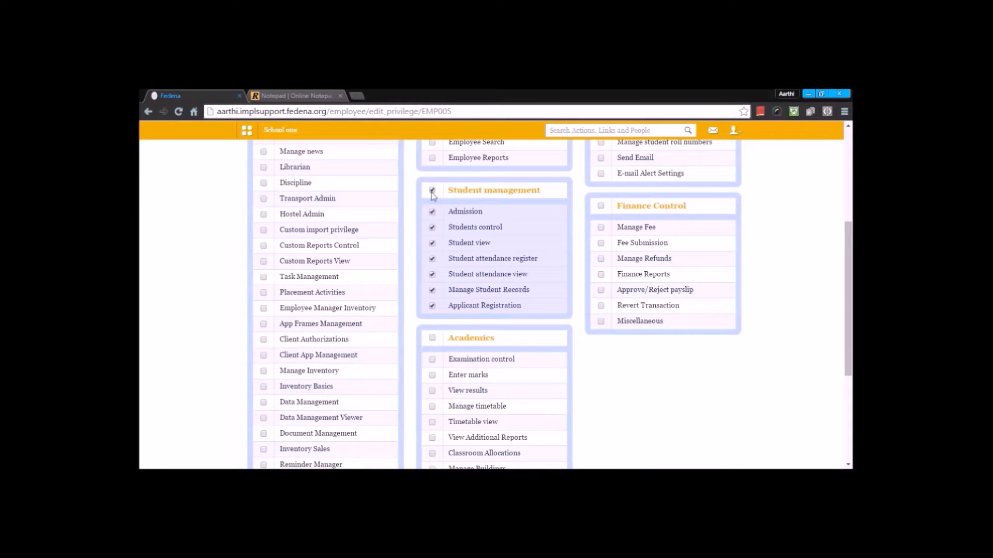
{"action": "left_click", "coordinate": [433, 306]}
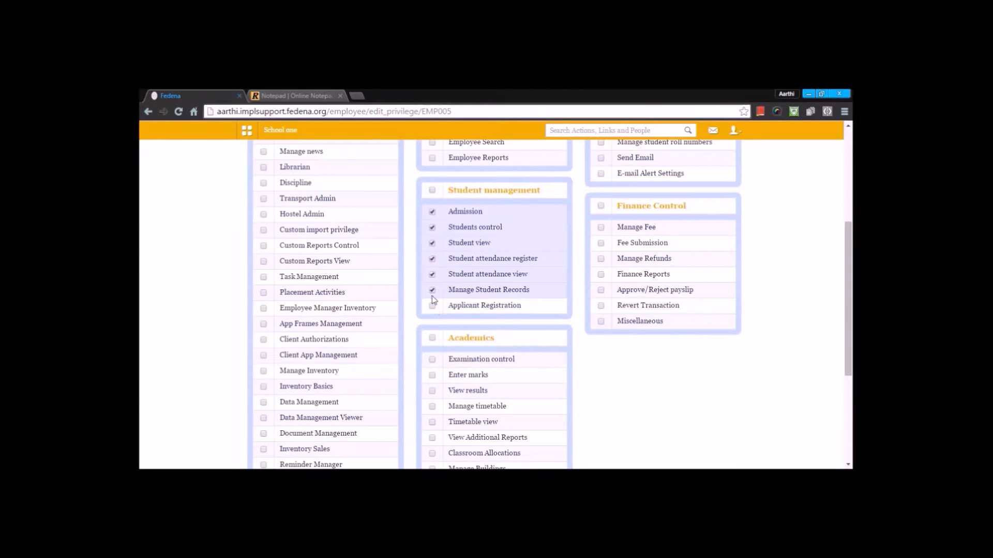
{"action": "left_click", "coordinate": [433, 292]}
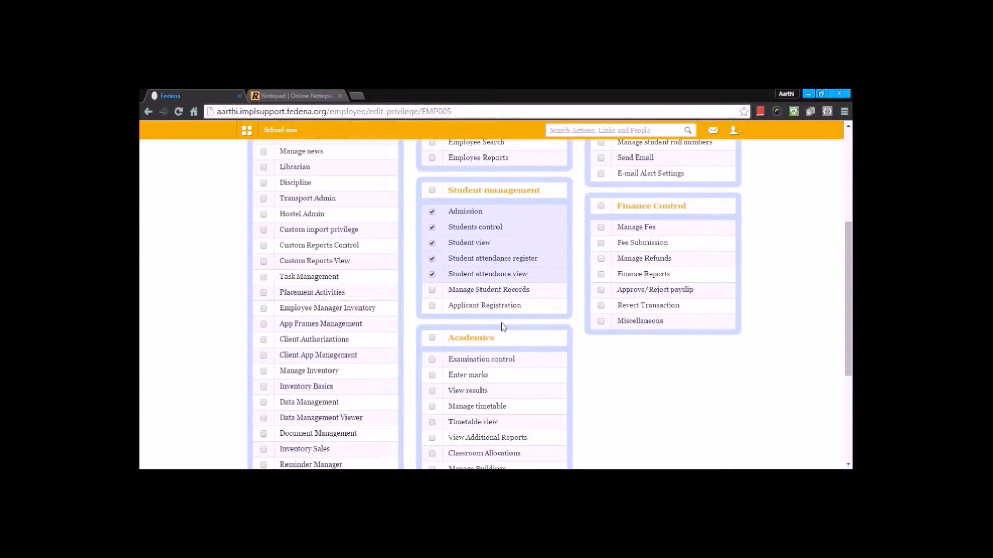
Step: Grant Academics privileges except Online Exam Control, Manage Buildings and Classroom Allocations, and save the privileges
{"action": "left_click", "coordinate": [435, 341]}
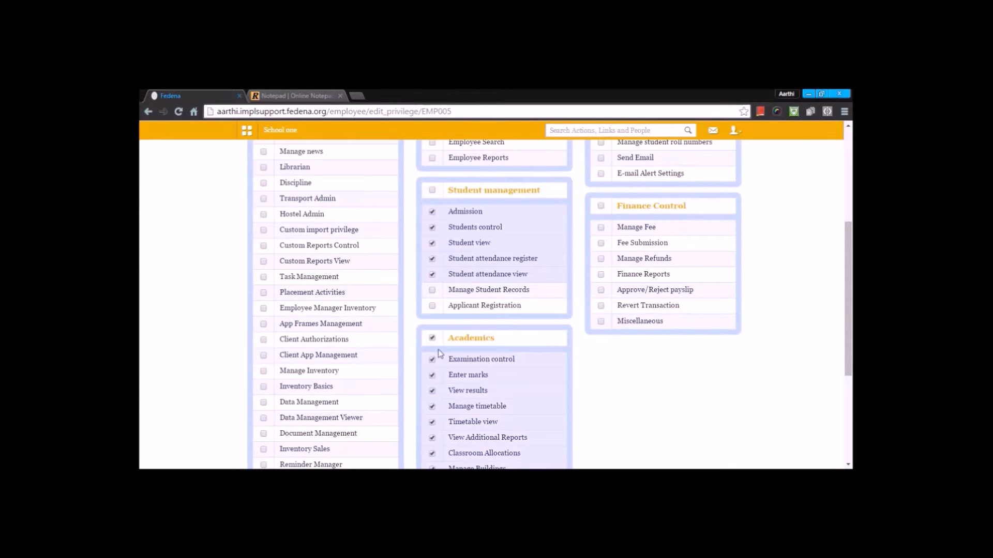
{"action": "scroll", "coordinate": [429, 310], "scroll_direction": "down", "scroll_amount": 4}
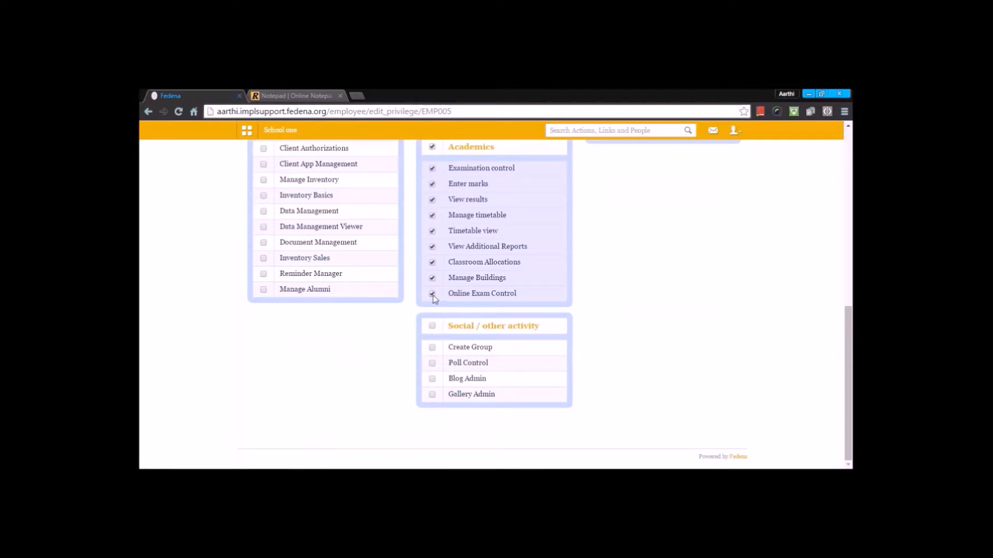
{"action": "left_click", "coordinate": [433, 292]}
{"action": "left_click", "coordinate": [432, 279]}
{"action": "left_click", "coordinate": [432, 262]}
{"action": "scroll", "coordinate": [688, 254], "scroll_direction": "up", "scroll_amount": 5}
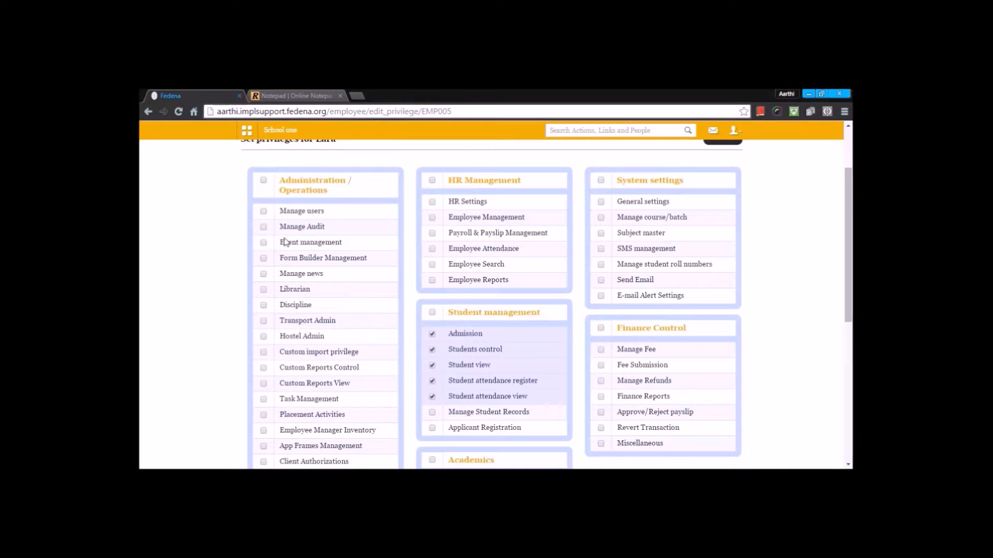
{"action": "scroll", "coordinate": [353, 310], "scroll_direction": "up", "scroll_amount": 2}
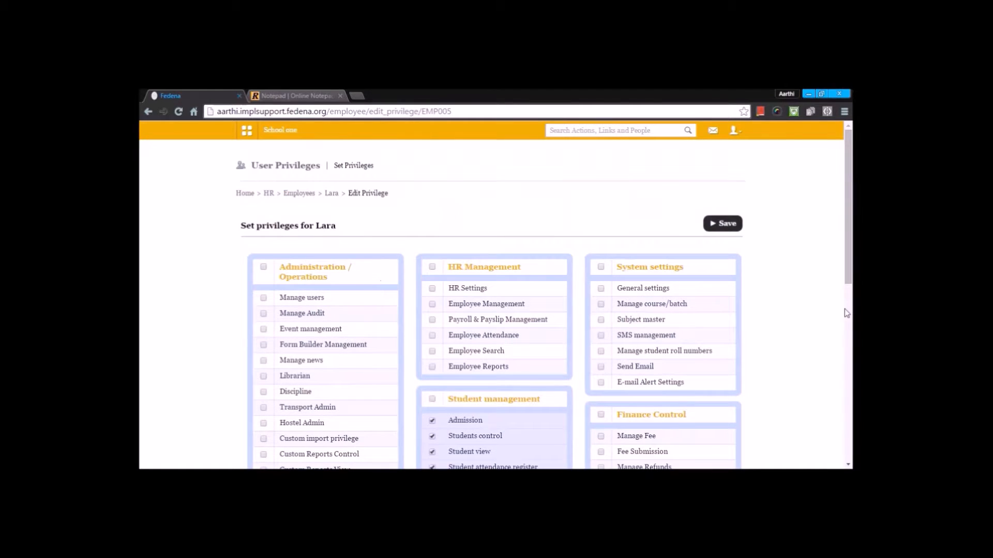
{"action": "left_click", "coordinate": [727, 224]}
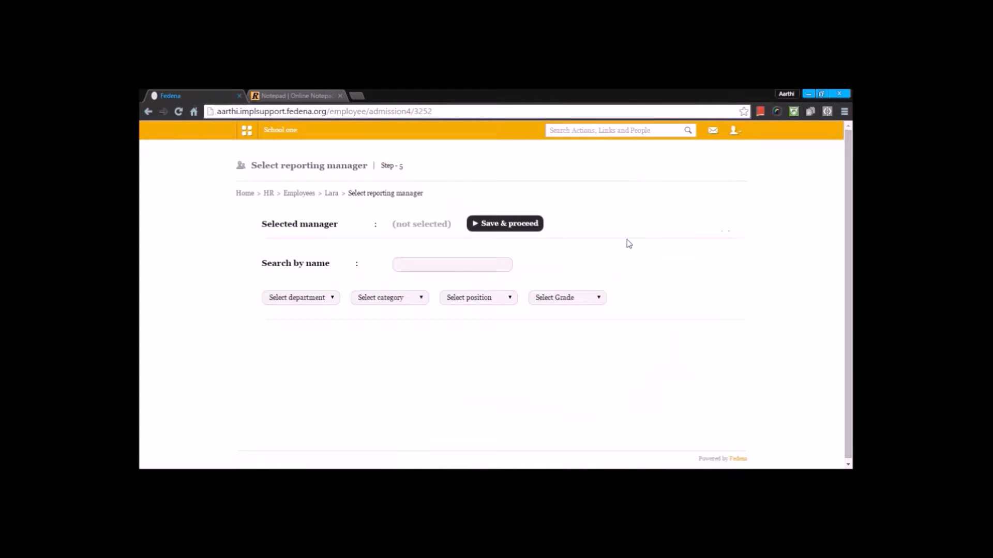
Step: Search for admin, select Admin User as reporting manager, and save the step
{"action": "left_click", "coordinate": [413, 270]}
{"action": "type", "text": "a"}
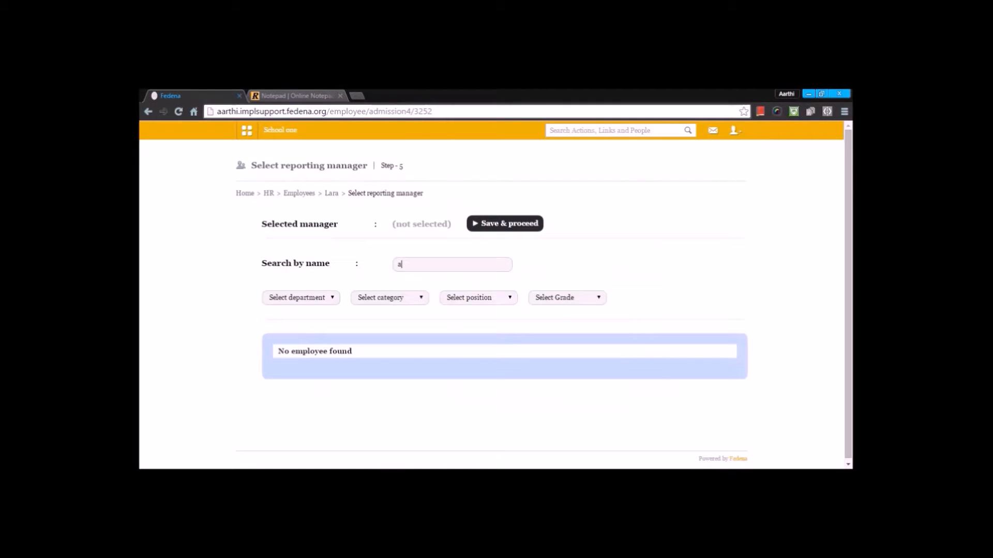
{"action": "type", "text": "dmin"}
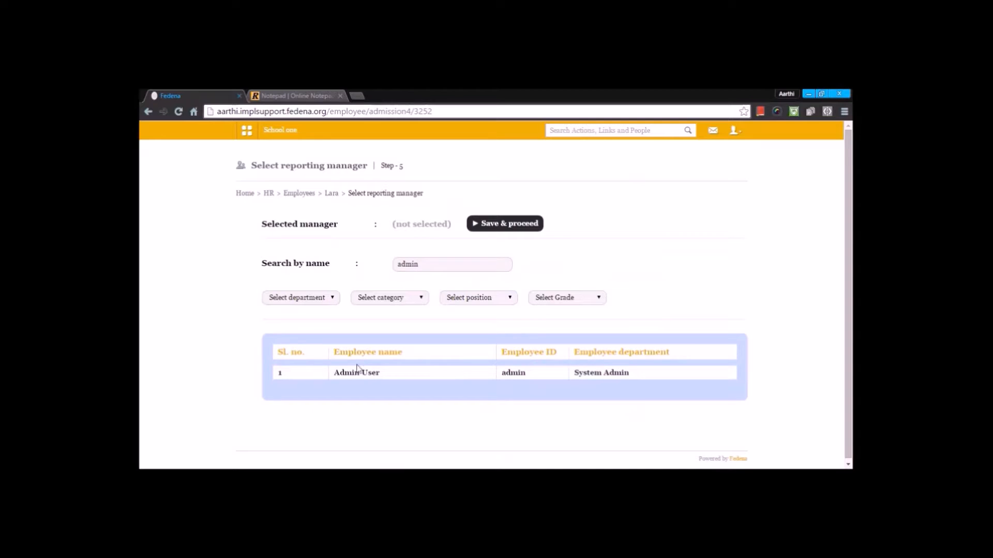
{"action": "left_click", "coordinate": [355, 373]}
{"action": "left_click", "coordinate": [503, 223]}
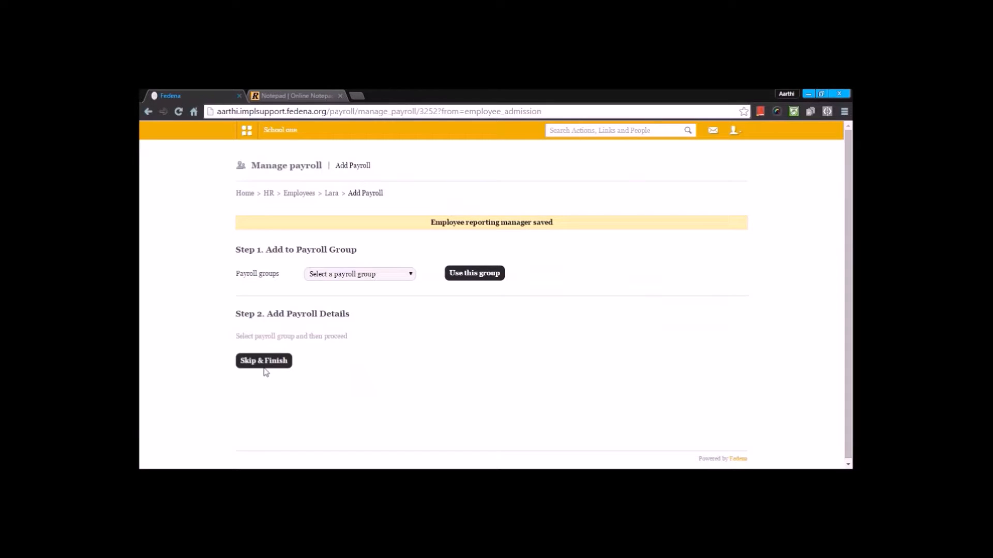
Step: Duplicate the browser tab and open Payroll and Payslip Management from Human Resource in the new tab
{"action": "right_click", "coordinate": [184, 97]}
{"action": "left_click", "coordinate": [203, 136]}
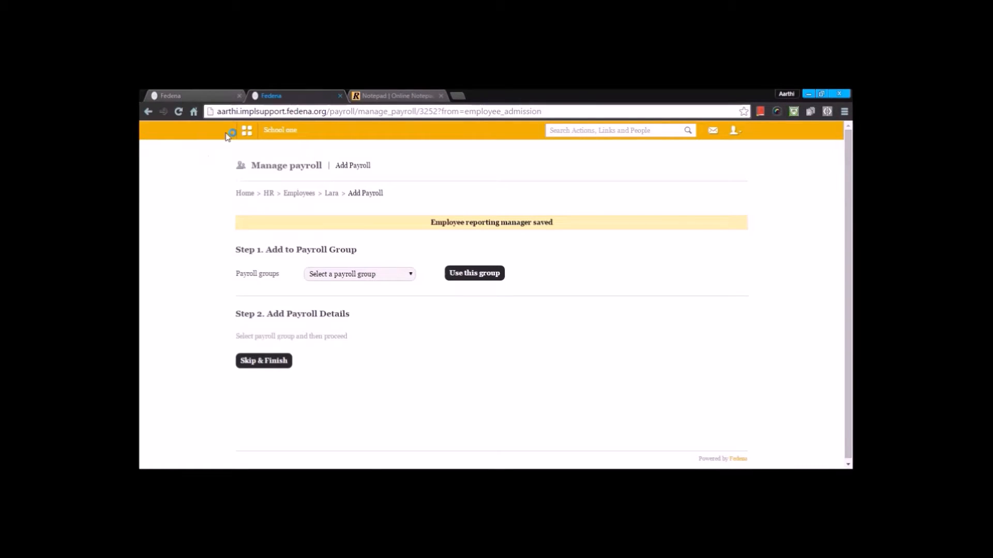
{"action": "left_click", "coordinate": [246, 131]}
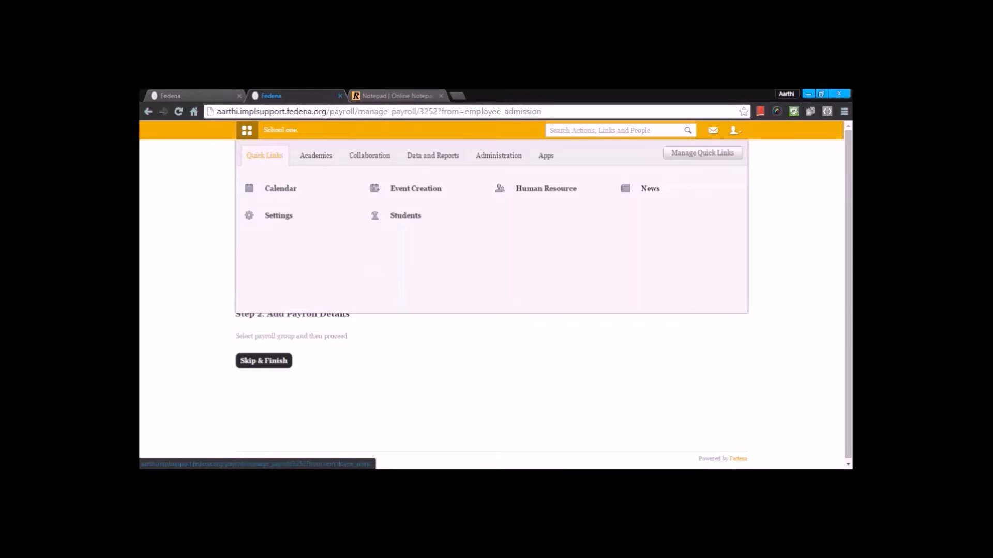
{"action": "left_click", "coordinate": [540, 188]}
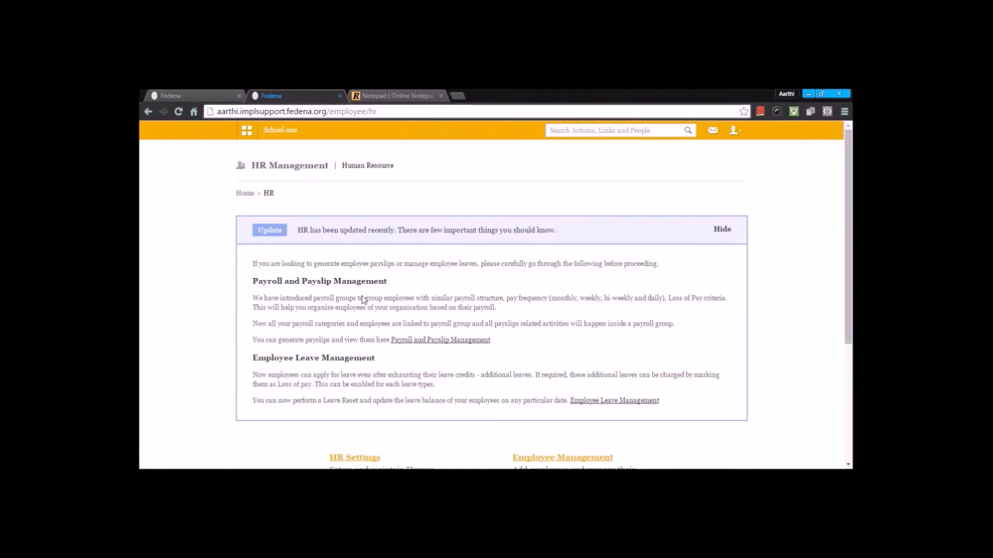
{"action": "scroll", "coordinate": [363, 300], "scroll_direction": "down", "scroll_amount": 4}
{"action": "left_click", "coordinate": [365, 373]}
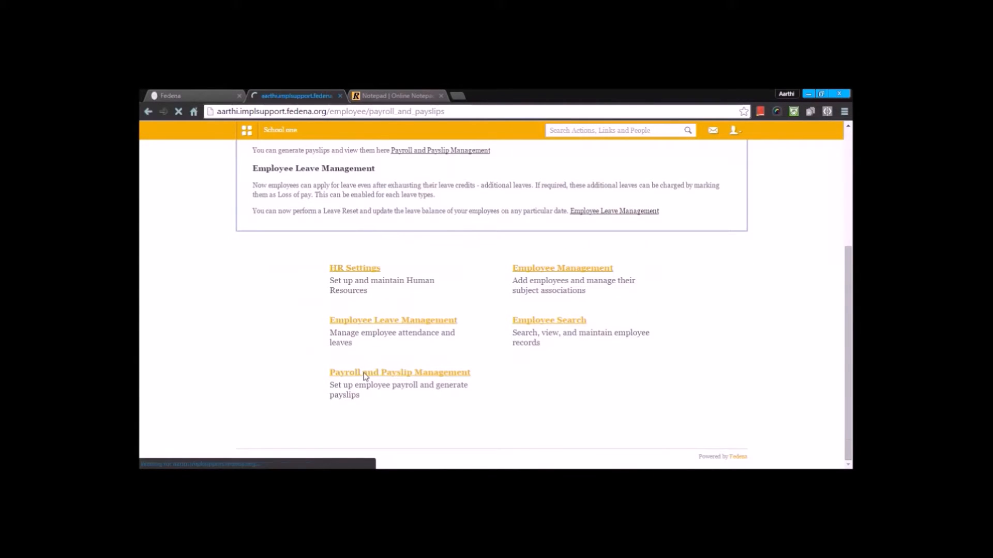
Step: Open Payroll Categories and review the listed earnings and deductions categories
{"action": "scroll", "coordinate": [365, 374], "scroll_direction": "down", "scroll_amount": 6}
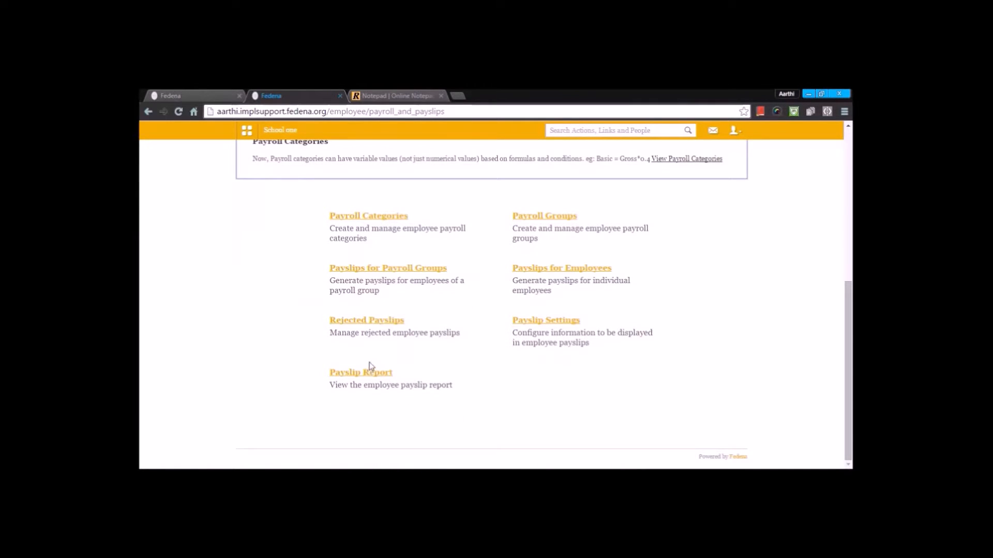
{"action": "left_click", "coordinate": [356, 216]}
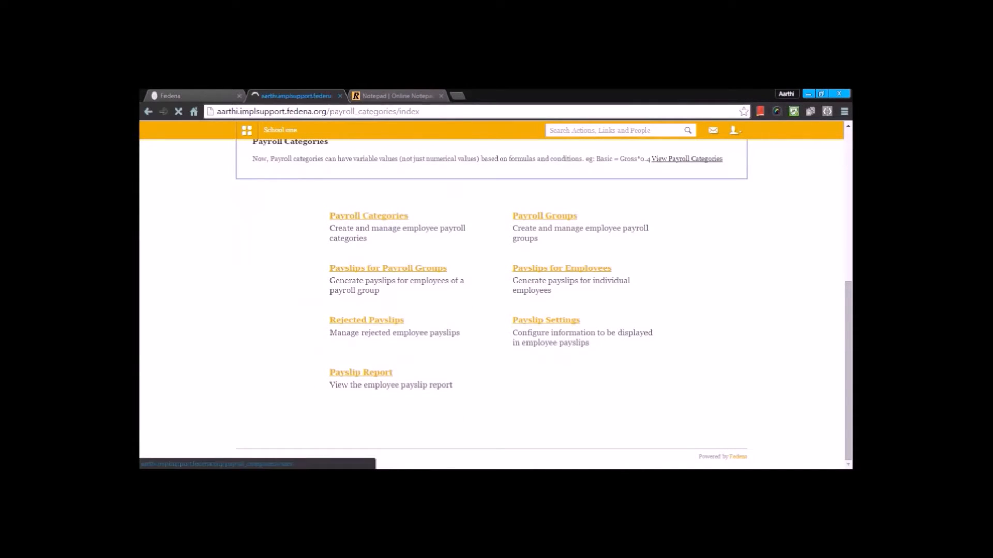
{"action": "scroll", "coordinate": [363, 273], "scroll_direction": "down", "scroll_amount": 2}
{"action": "scroll", "coordinate": [363, 273], "scroll_direction": "down", "scroll_amount": 3}
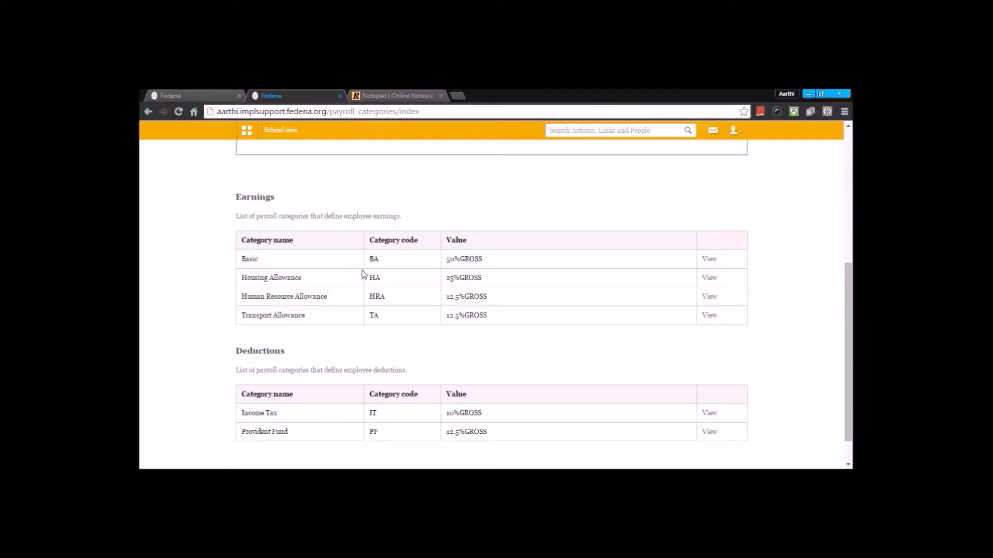
{"action": "scroll", "coordinate": [363, 290], "scroll_direction": "up", "scroll_amount": 5}
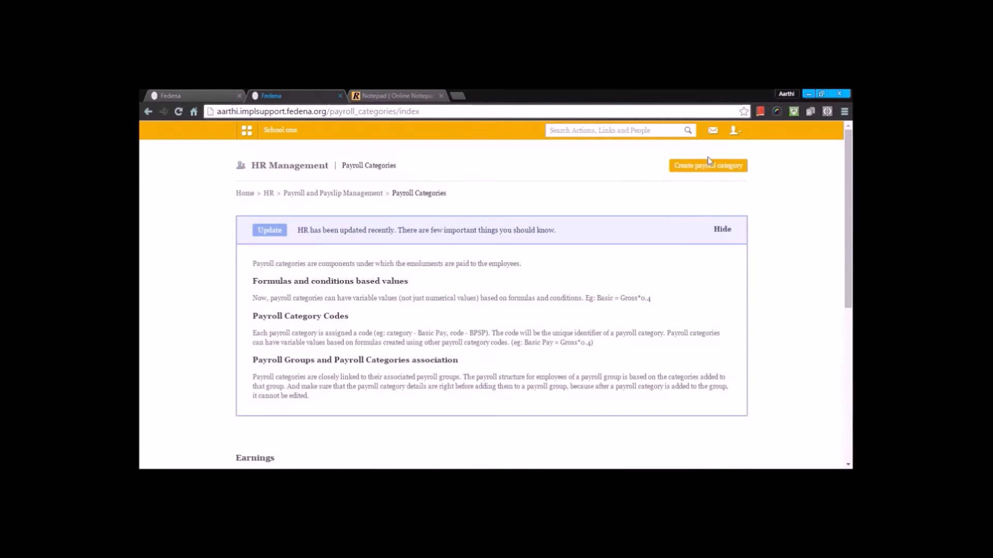
{"action": "scroll", "coordinate": [714, 228], "scroll_direction": "down", "scroll_amount": 5}
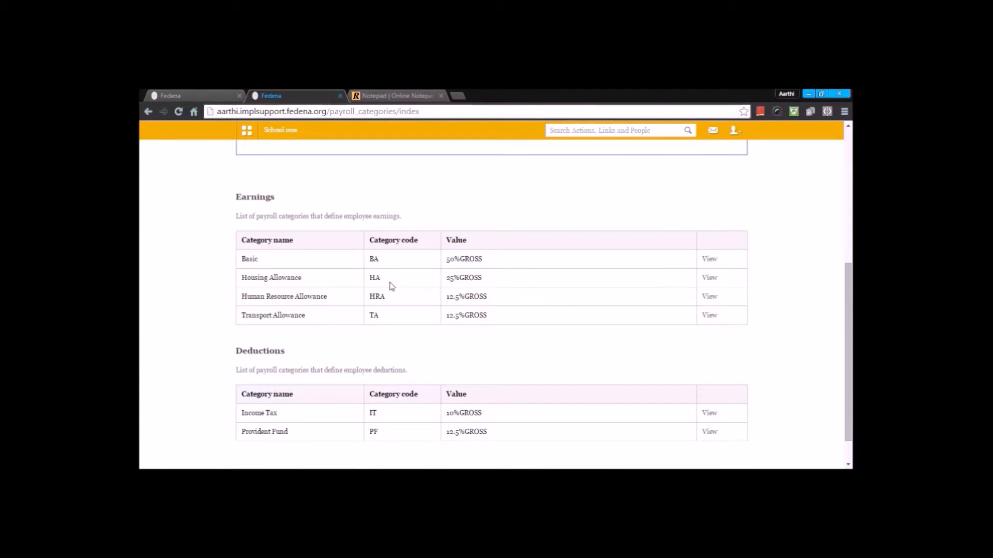
Step: Open the Basic payroll category and try to edit it, then close the edit dialog
{"action": "left_click", "coordinate": [250, 259]}
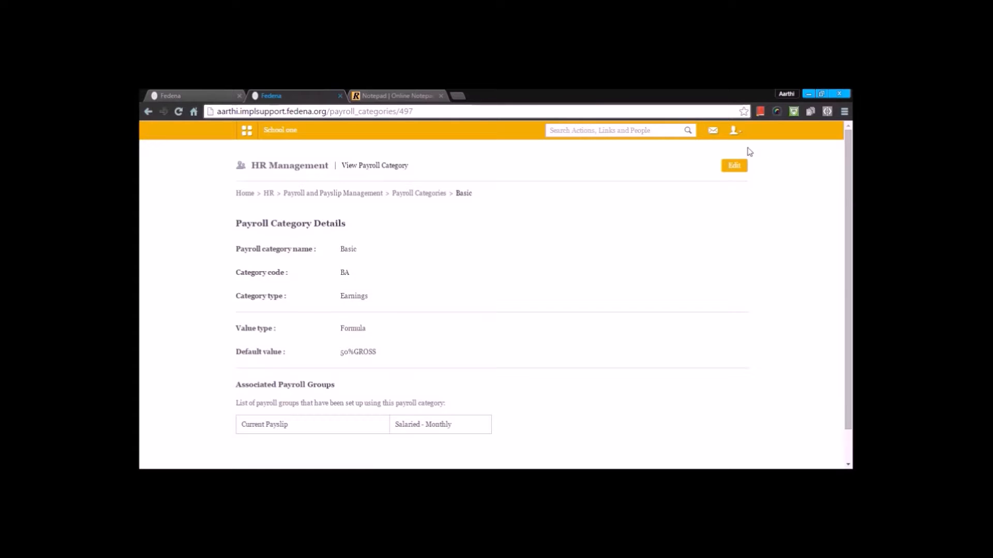
{"action": "left_click", "coordinate": [735, 166]}
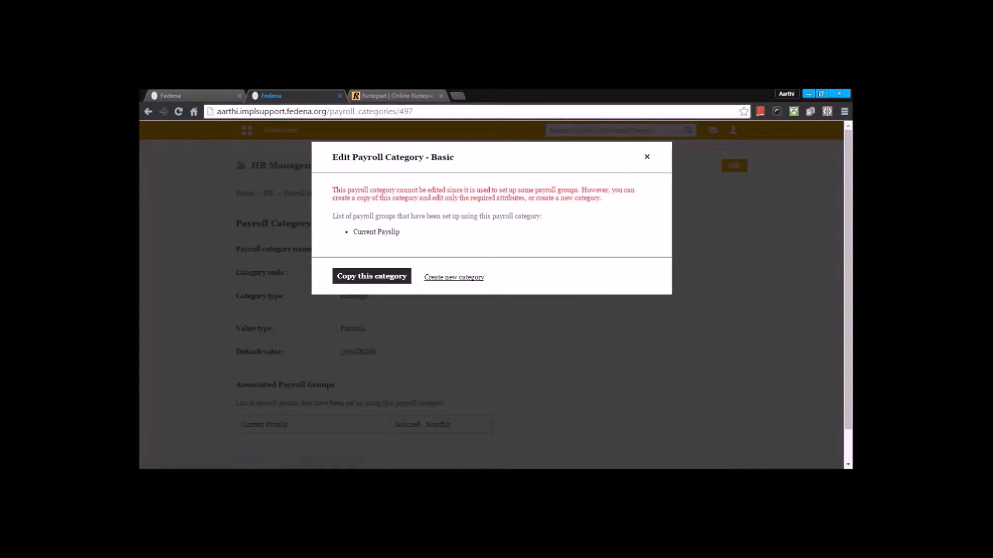
{"action": "left_click", "coordinate": [646, 157]}
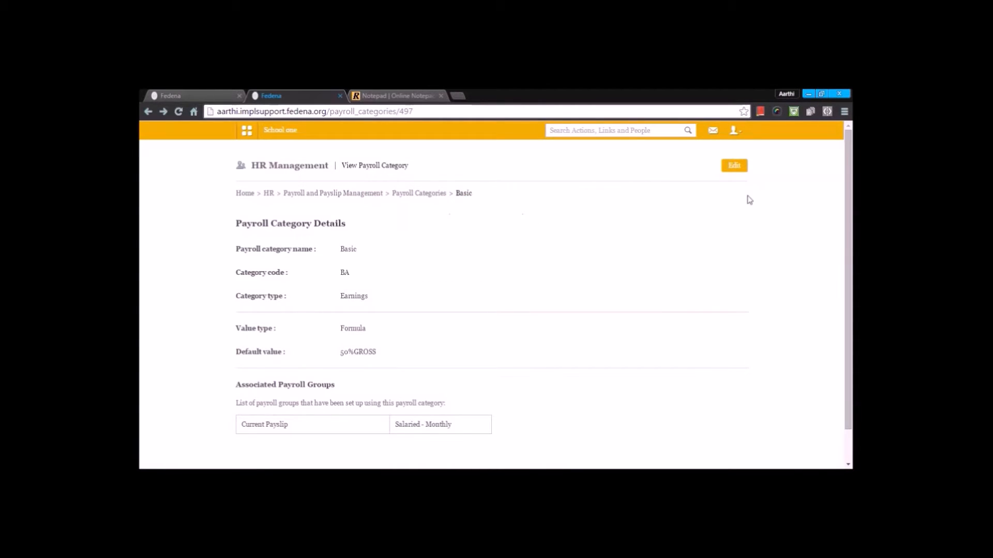
Step: Start a new payroll category named Human resource allowance with category code HRA
{"action": "scroll", "coordinate": [746, 199], "scroll_direction": "down", "scroll_amount": 1}
{"action": "left_click", "coordinate": [403, 159]}
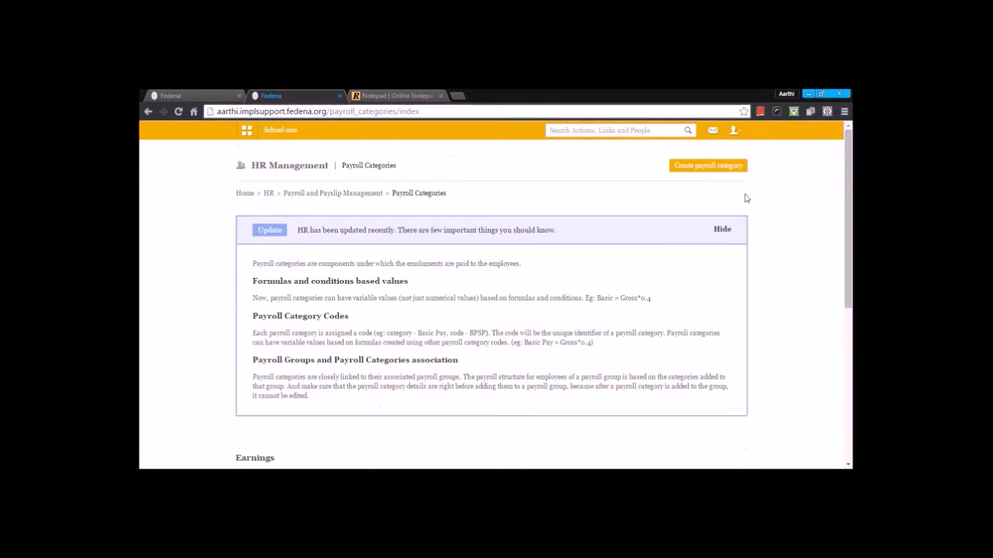
{"action": "left_click", "coordinate": [708, 164]}
{"action": "scroll", "coordinate": [377, 311], "scroll_direction": "down", "scroll_amount": 3}
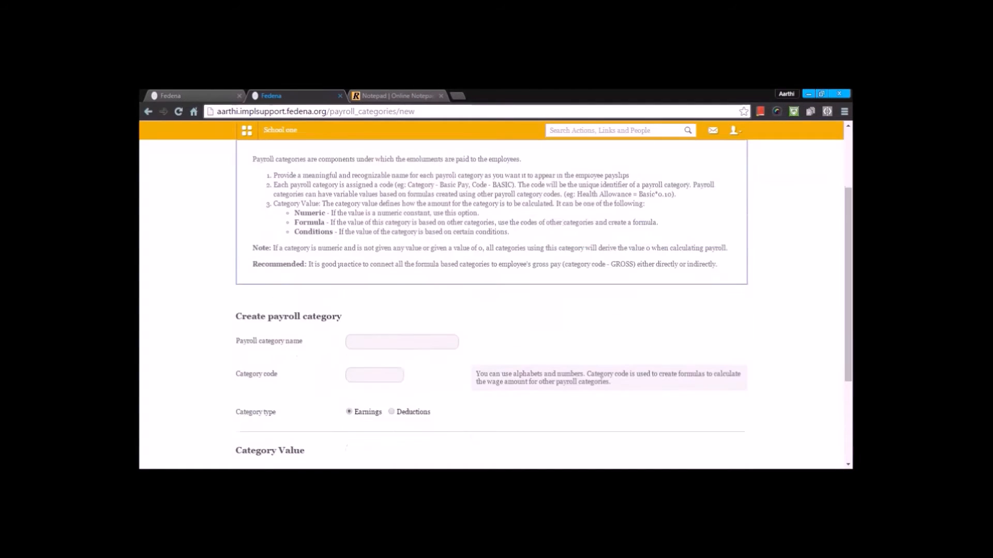
{"action": "left_click", "coordinate": [380, 290]}
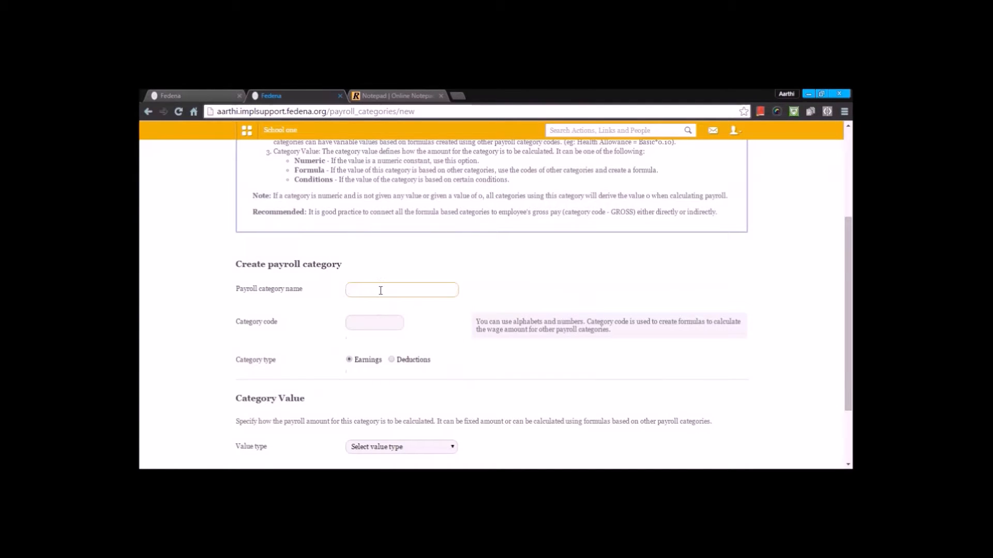
{"action": "type", "text": "HRS"}
{"action": "key", "text": "BackSpace"}
{"action": "key", "text": "BackSpace"}
{"action": "type", "text": "uman Re"}
{"action": "key", "text": "BackSpace"}
{"action": "key", "text": "BackSpace"}
{"action": "type", "text": "resource allowance"}
{"action": "left_click", "coordinate": [385, 325]}
{"action": "type", "text": "HRA"}
Step: Set the category's value type to Formula with formula 20%GROSS, then leave the form without creating it
{"action": "scroll", "coordinate": [371, 316], "scroll_direction": "down", "scroll_amount": 1}
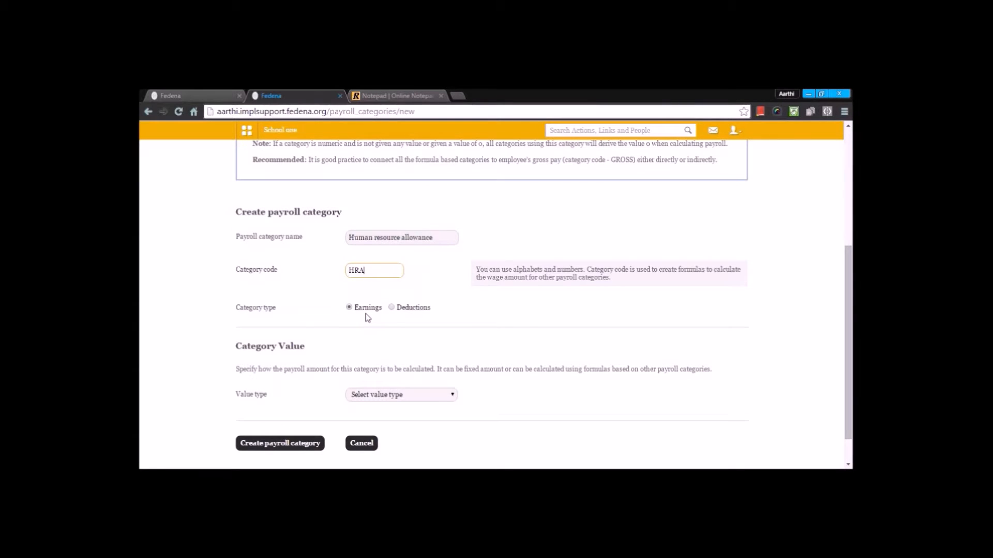
{"action": "scroll", "coordinate": [367, 318], "scroll_direction": "down", "scroll_amount": 1}
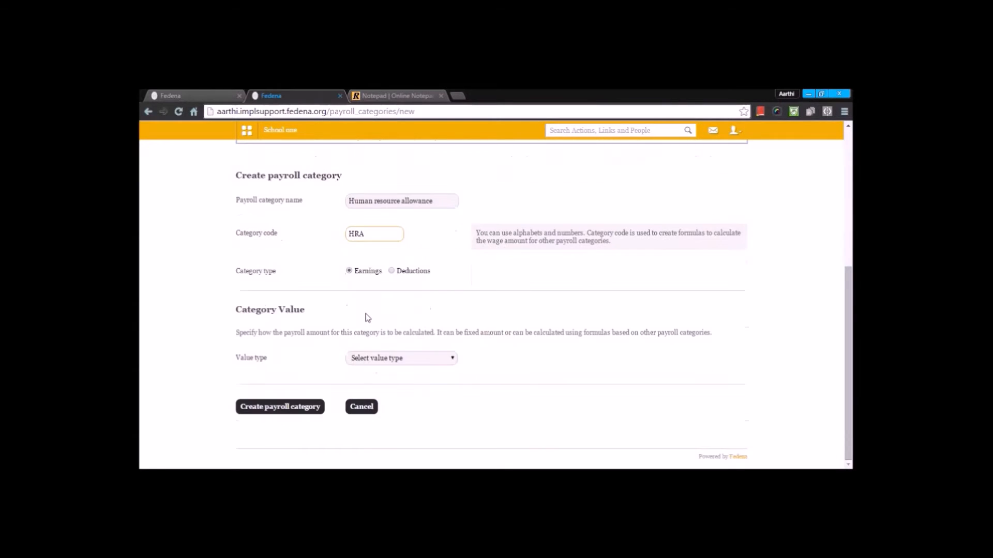
{"action": "left_click", "coordinate": [368, 359]}
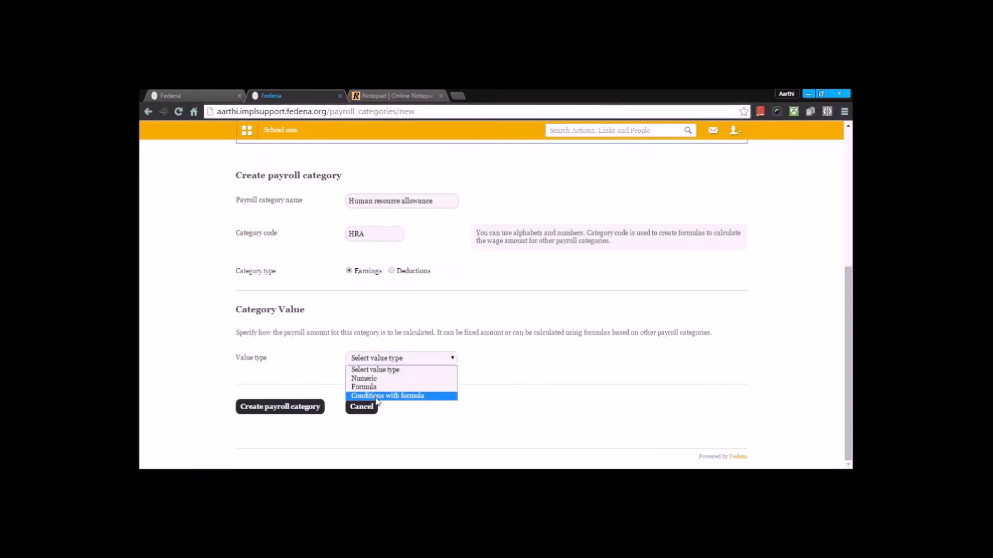
{"action": "left_click", "coordinate": [381, 379]}
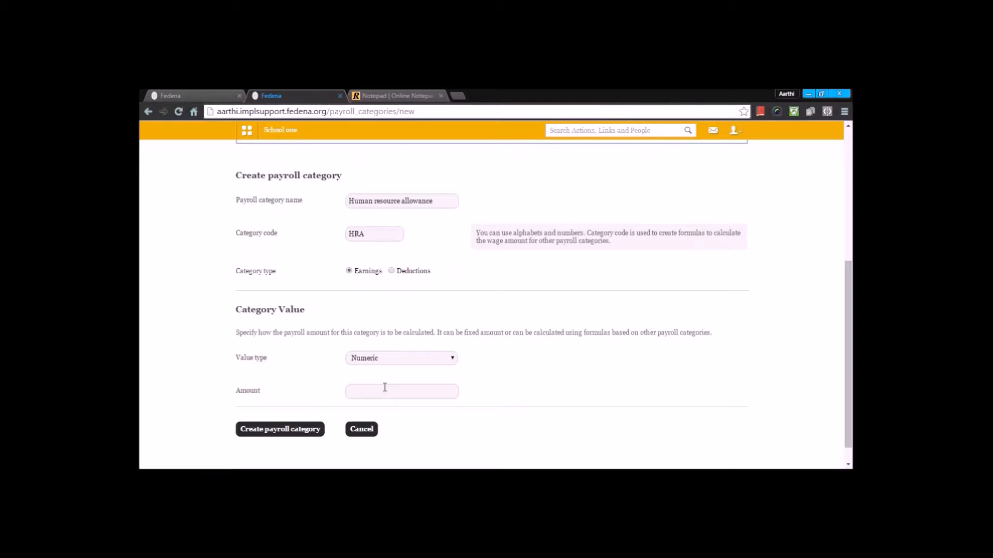
{"action": "left_click", "coordinate": [384, 361]}
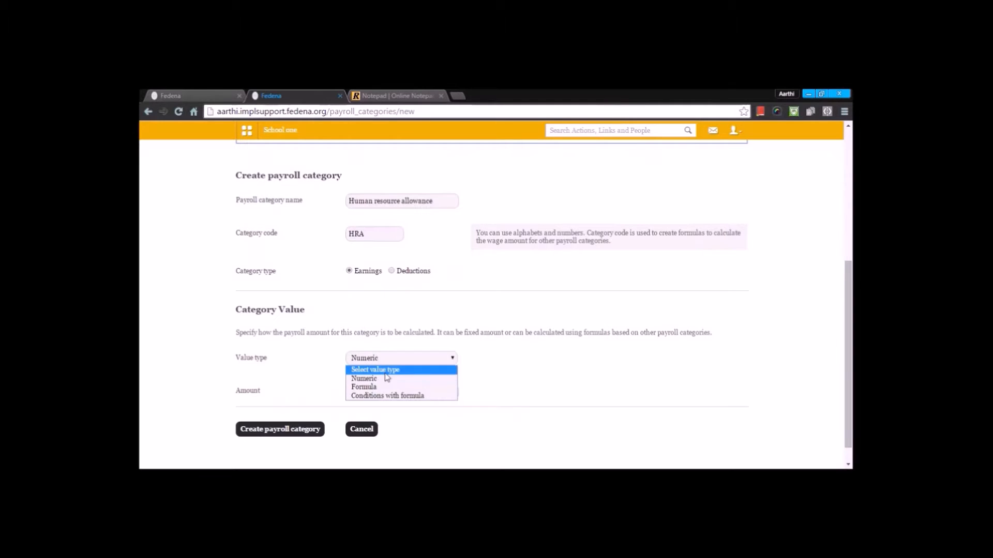
{"action": "left_click", "coordinate": [382, 388]}
{"action": "left_click", "coordinate": [385, 394]}
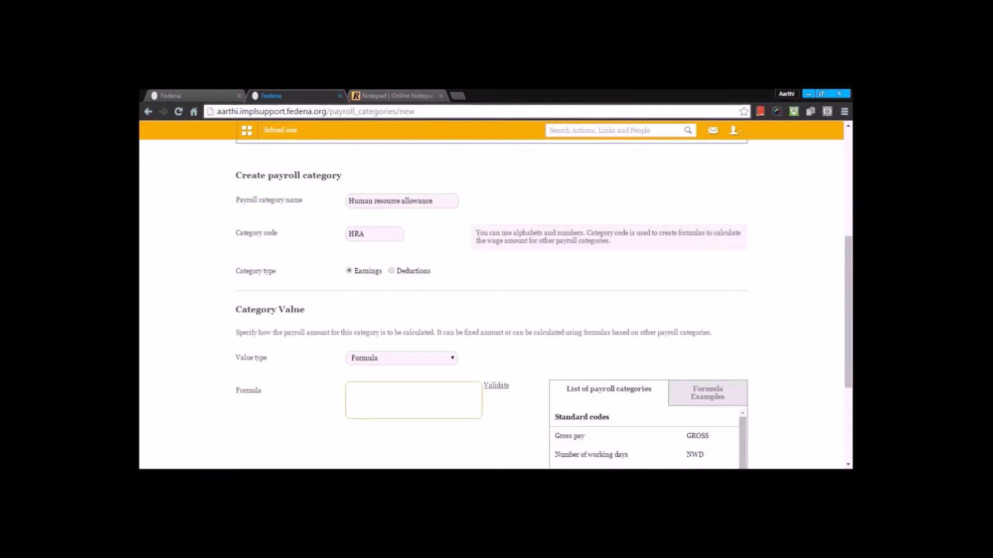
{"action": "scroll", "coordinate": [383, 387], "scroll_direction": "down", "scroll_amount": 2}
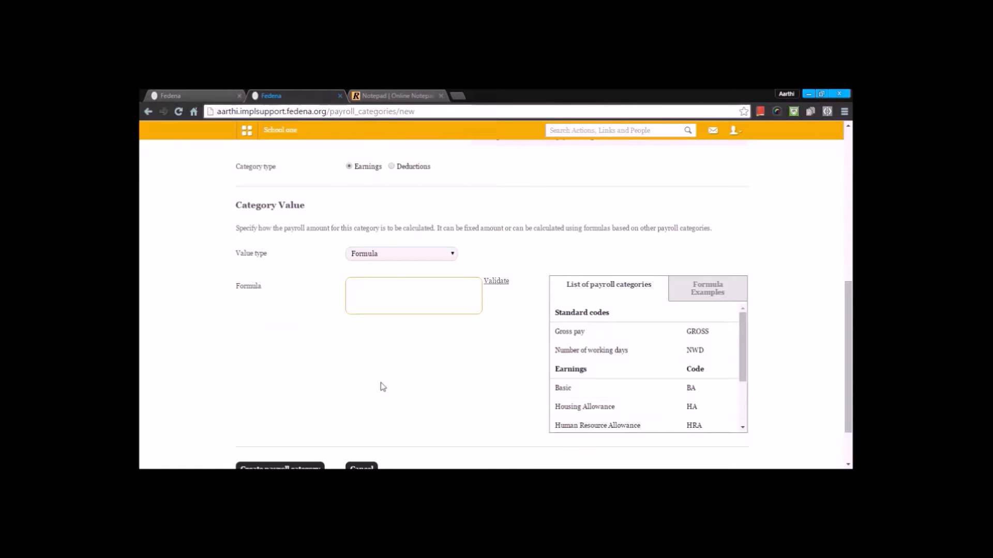
{"action": "type", "text": "20%GROSS"}
{"action": "scroll", "coordinate": [371, 359], "scroll_direction": "up", "scroll_amount": 7}
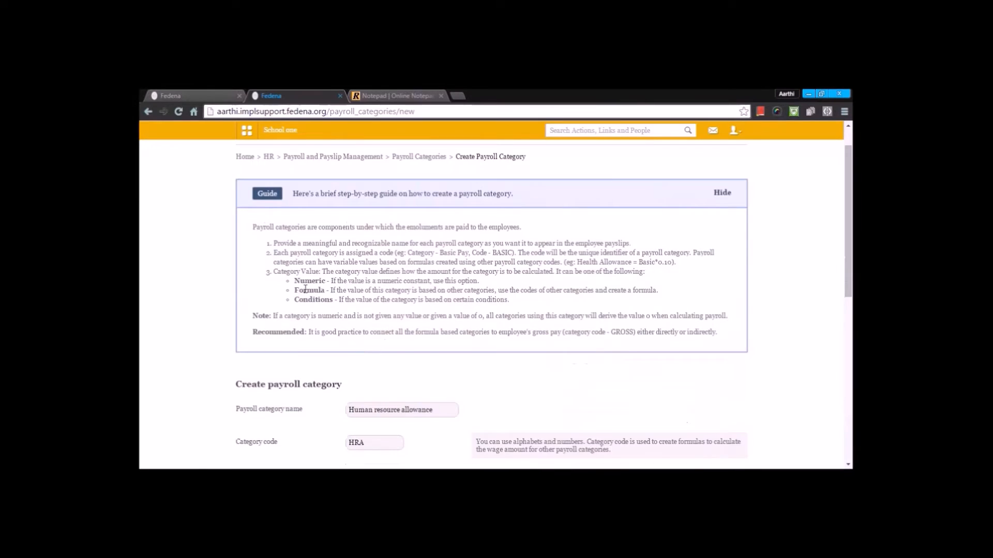
{"action": "left_click", "coordinate": [436, 194]}
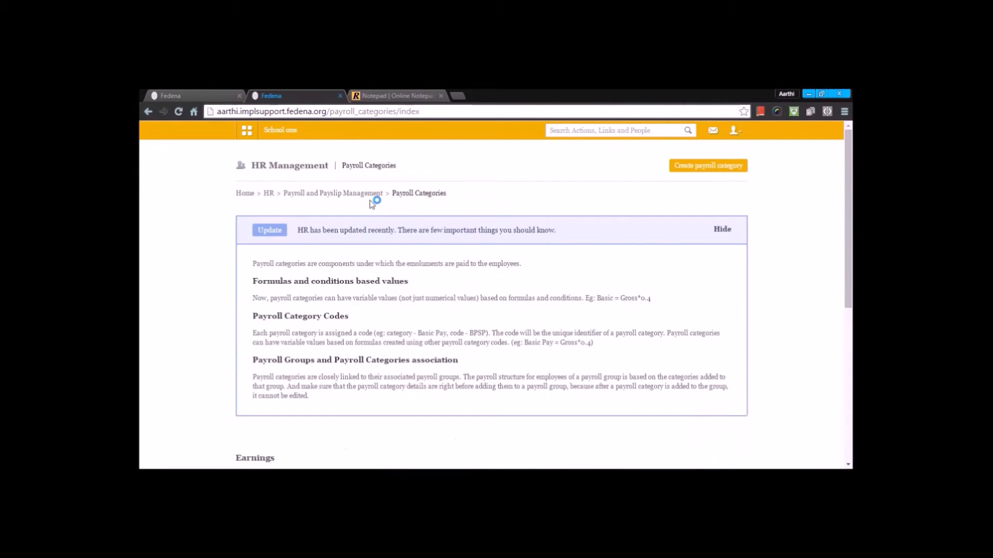
Step: Return to Payroll and Payslip Management and open Payroll Groups
{"action": "scroll", "coordinate": [371, 201], "scroll_direction": "down", "scroll_amount": 6}
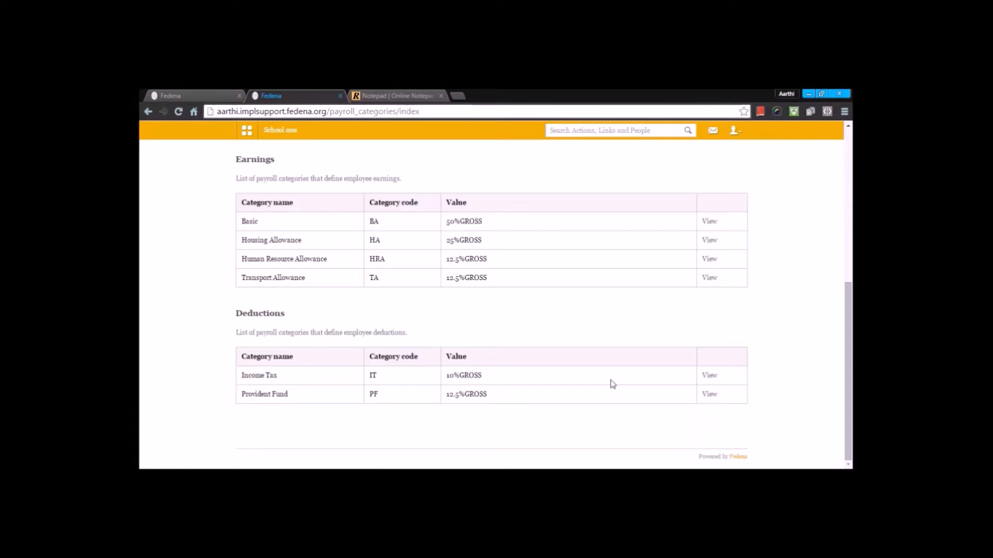
{"action": "scroll", "coordinate": [610, 383], "scroll_direction": "up", "scroll_amount": 5}
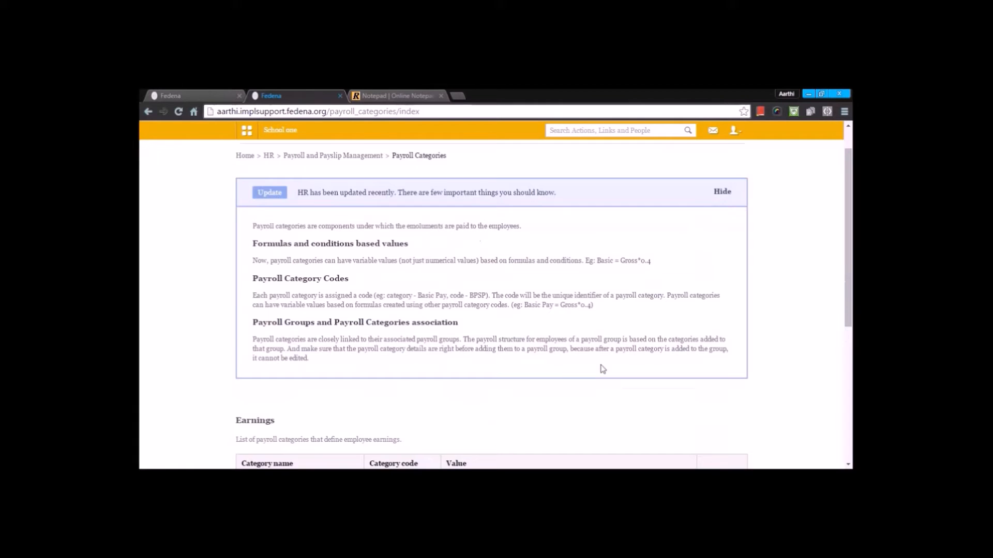
{"action": "scroll", "coordinate": [527, 315], "scroll_direction": "down", "scroll_amount": 5}
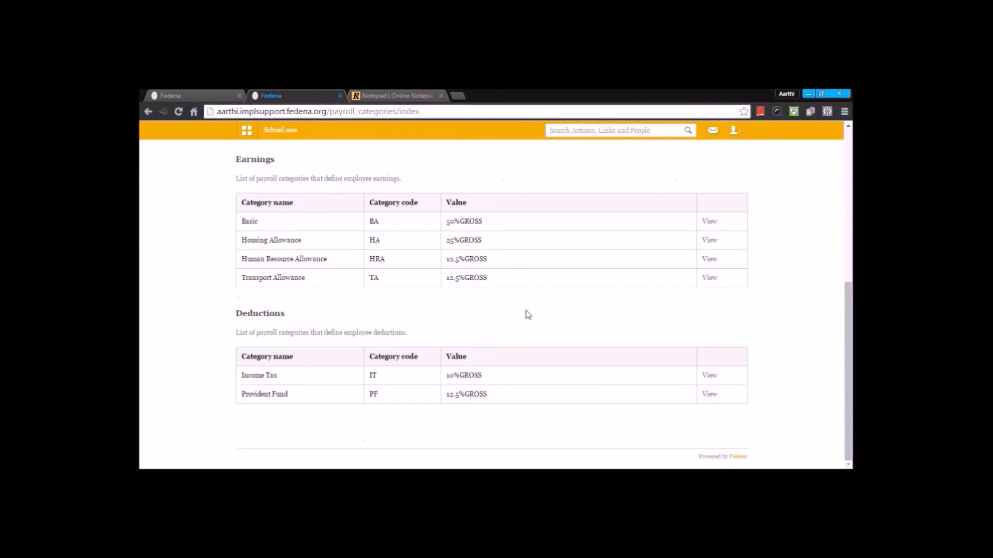
{"action": "scroll", "coordinate": [505, 295], "scroll_direction": "up", "scroll_amount": 6}
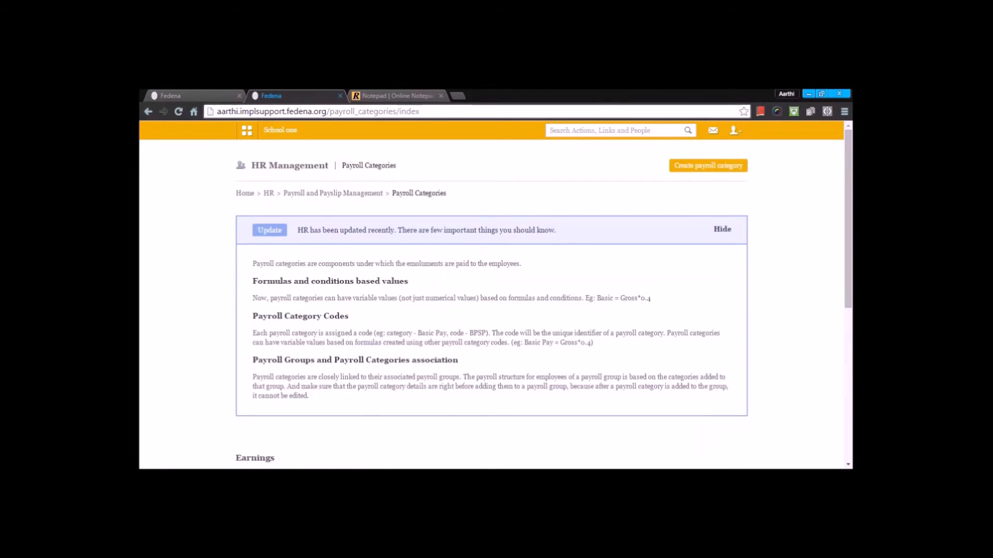
{"action": "scroll", "coordinate": [491, 305], "scroll_direction": "down", "scroll_amount": 4}
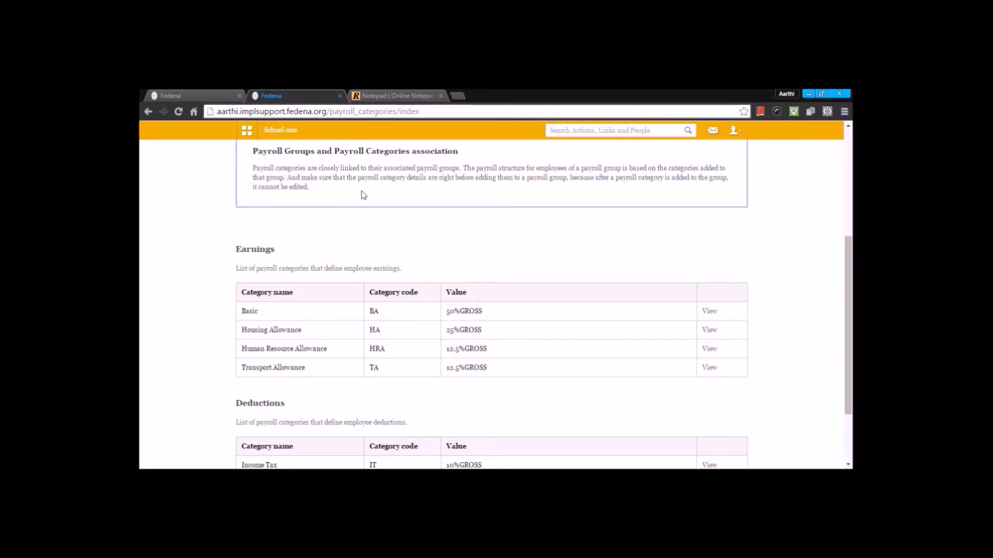
{"action": "scroll", "coordinate": [363, 195], "scroll_direction": "up", "scroll_amount": 4}
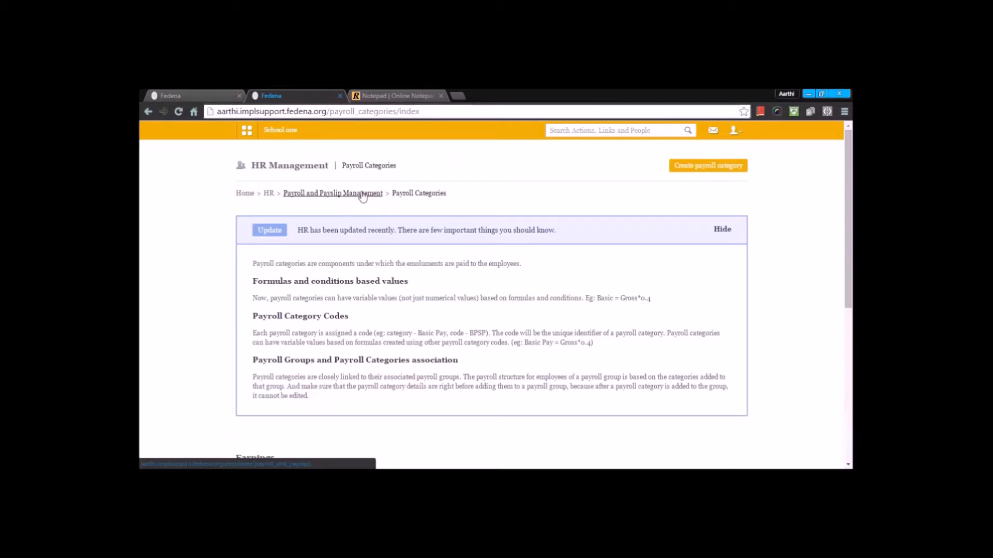
{"action": "left_click", "coordinate": [364, 195]}
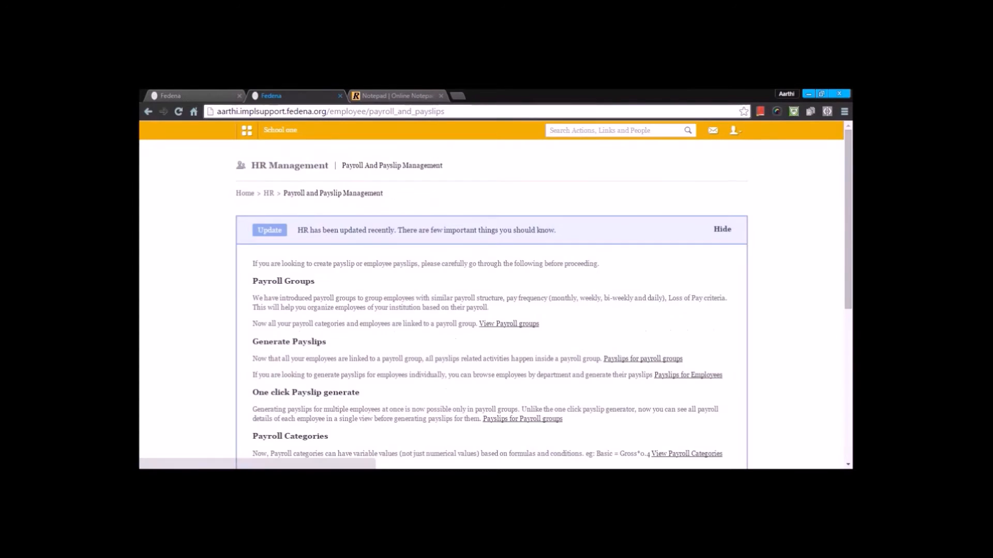
{"action": "scroll", "coordinate": [364, 195], "scroll_direction": "down", "scroll_amount": 1}
{"action": "scroll", "coordinate": [364, 203], "scroll_direction": "down", "scroll_amount": 5}
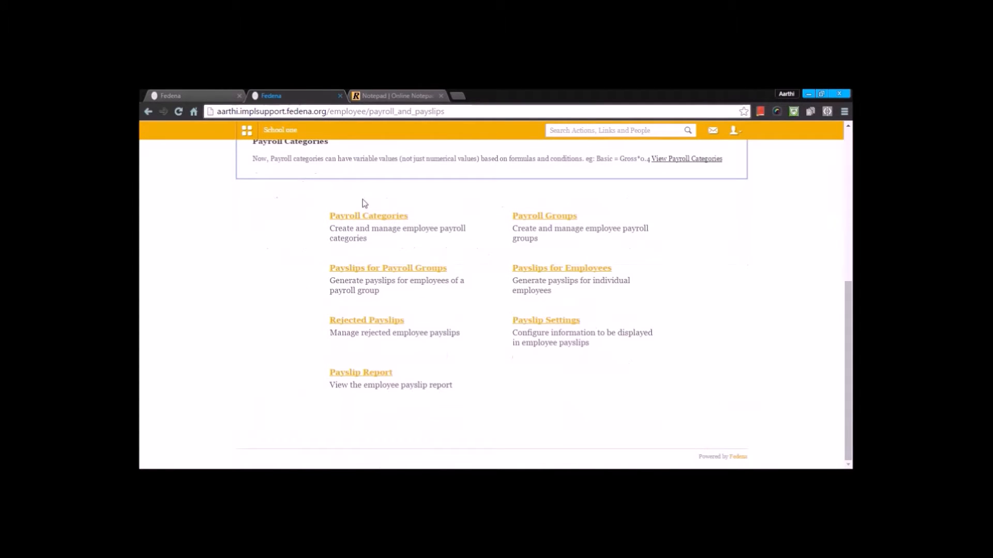
{"action": "left_click", "coordinate": [528, 217]}
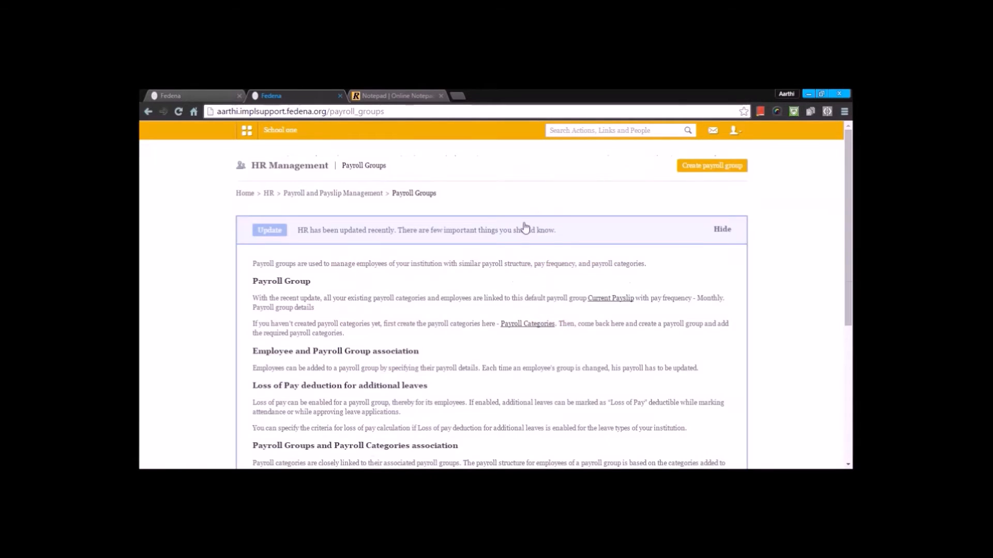
Step: Start a new payroll group and add the Basic, Housing Allowance, Human Resource Allowance and Provident Fund categories
{"action": "scroll", "coordinate": [525, 226], "scroll_direction": "down", "scroll_amount": 5}
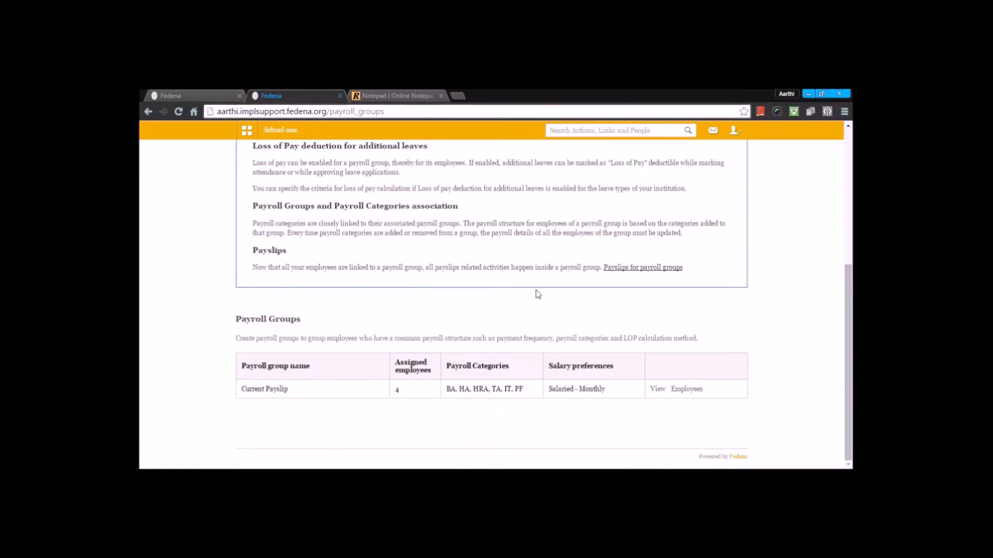
{"action": "scroll", "coordinate": [534, 293], "scroll_direction": "up", "scroll_amount": 5}
{"action": "left_click", "coordinate": [702, 175]}
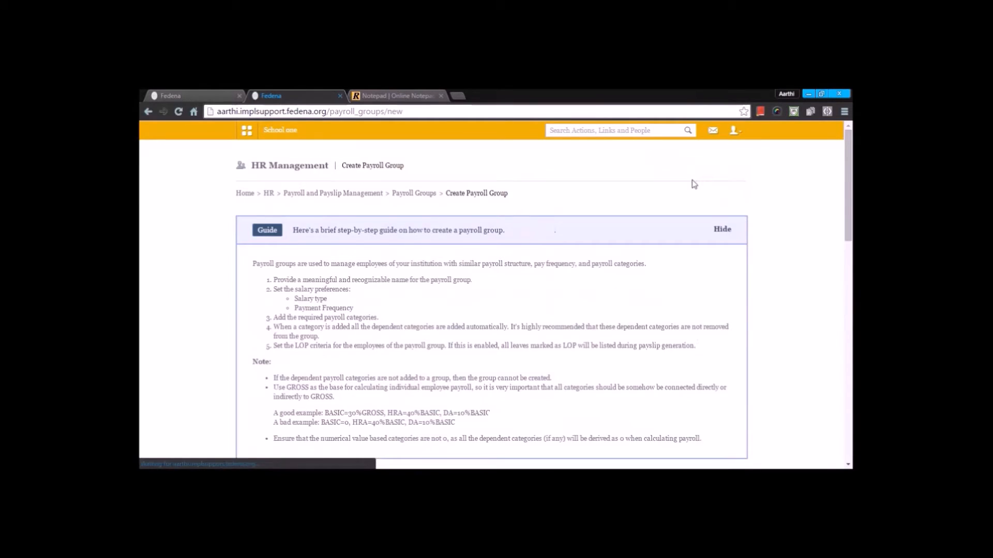
{"action": "scroll", "coordinate": [691, 184], "scroll_direction": "down", "scroll_amount": 10}
{"action": "scroll", "coordinate": [657, 412], "scroll_direction": "down", "scroll_amount": 2}
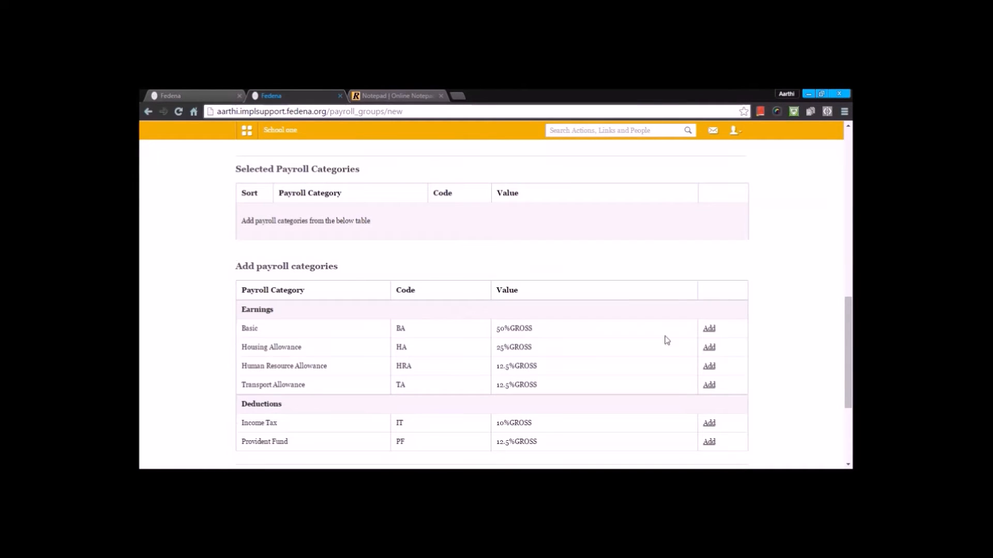
{"action": "left_click", "coordinate": [709, 330]}
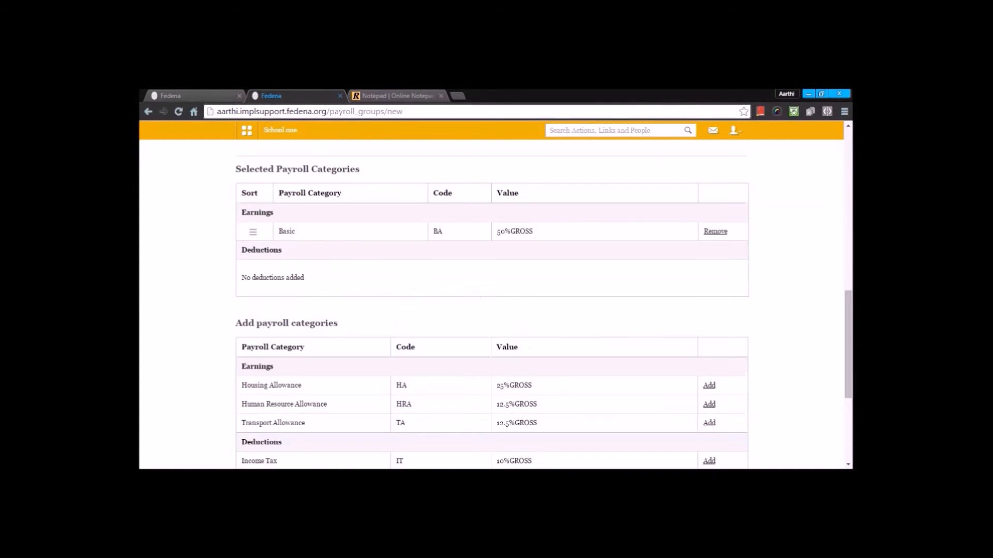
{"action": "left_click", "coordinate": [709, 386]}
{"action": "left_click", "coordinate": [709, 405]}
{"action": "scroll", "coordinate": [710, 424], "scroll_direction": "down", "scroll_amount": 3}
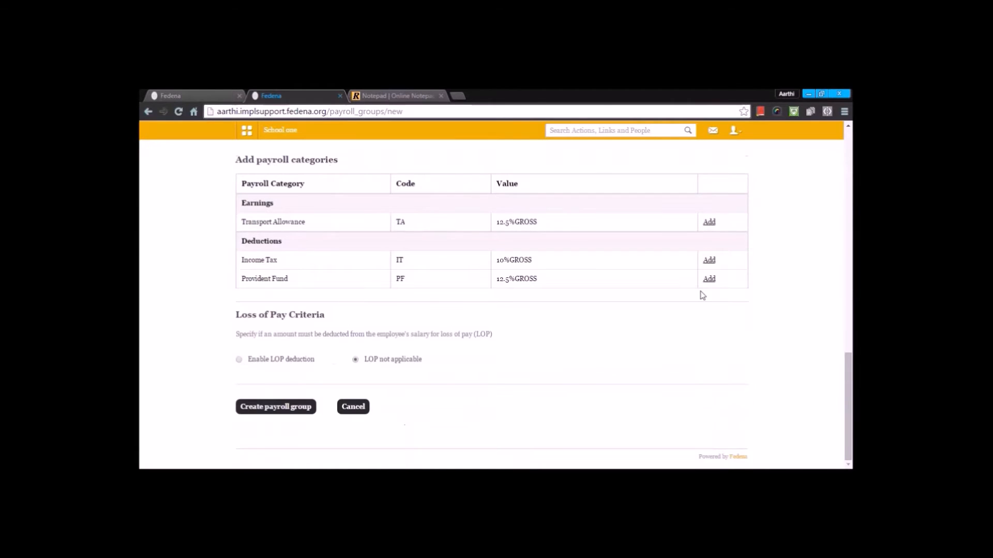
{"action": "left_click", "coordinate": [709, 279]}
Step: Focus the payroll group name field and submit the new payroll group form
{"action": "scroll", "coordinate": [709, 279], "scroll_direction": "up", "scroll_amount": 4}
{"action": "scroll", "coordinate": [422, 230], "scroll_direction": "up", "scroll_amount": 3}
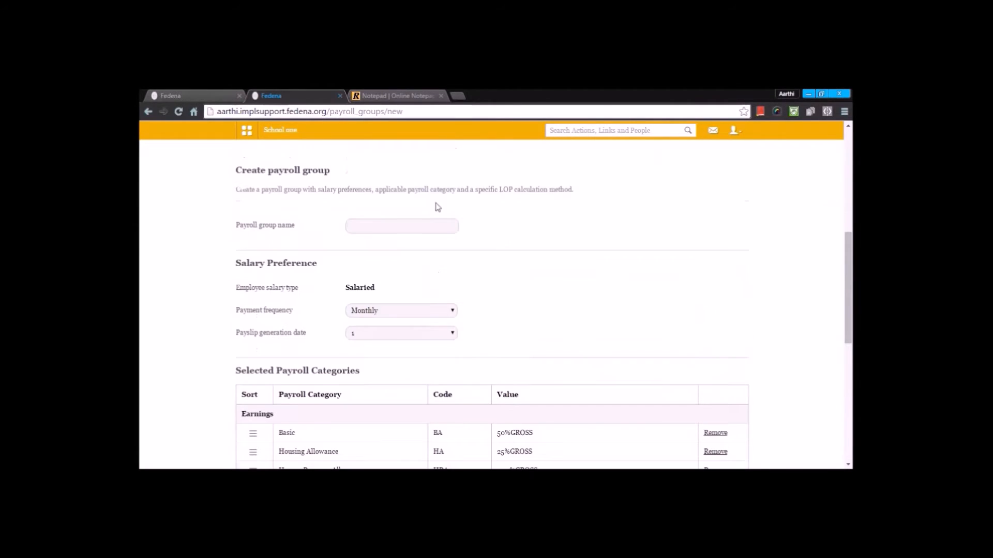
{"action": "left_click", "coordinate": [396, 226]}
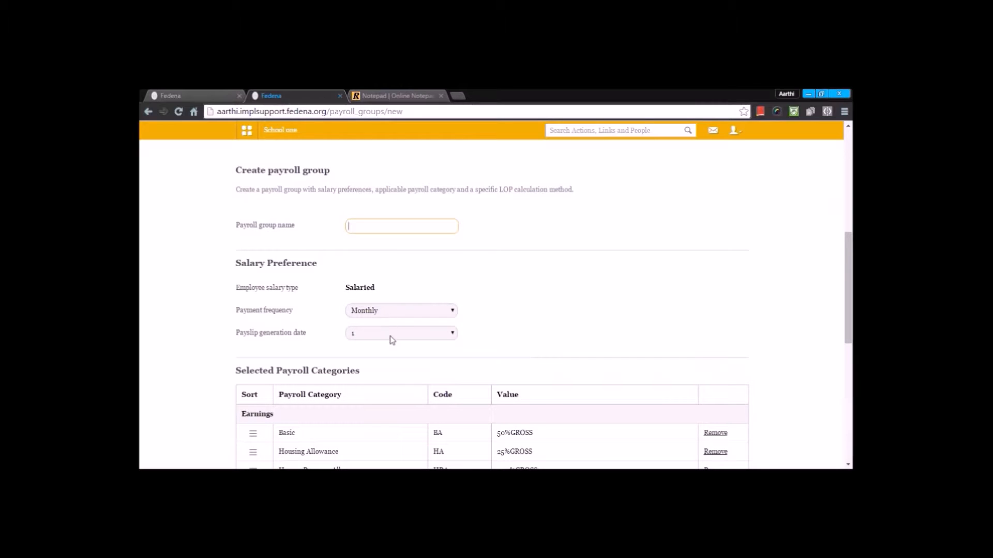
{"action": "scroll", "coordinate": [390, 338], "scroll_direction": "down", "scroll_amount": 7}
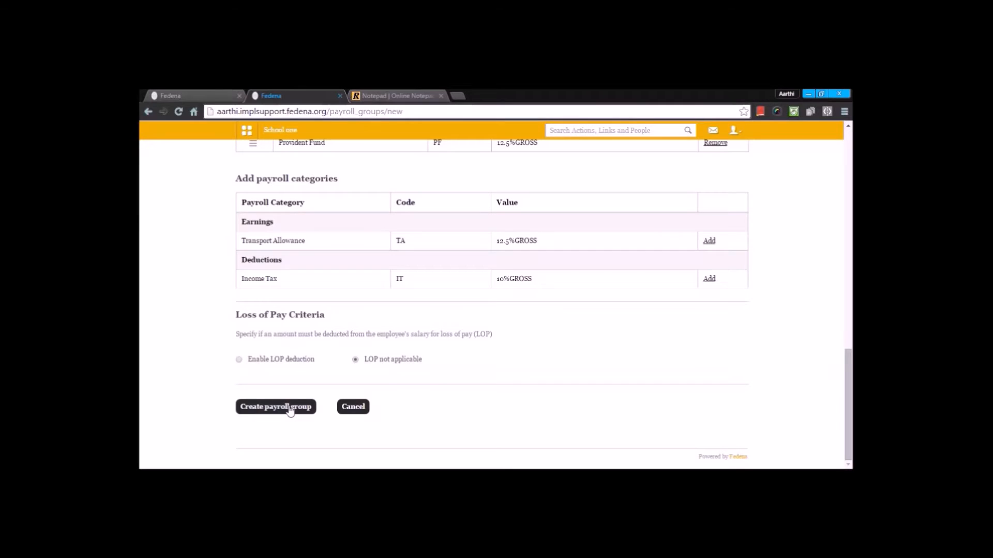
{"action": "left_click", "coordinate": [290, 409]}
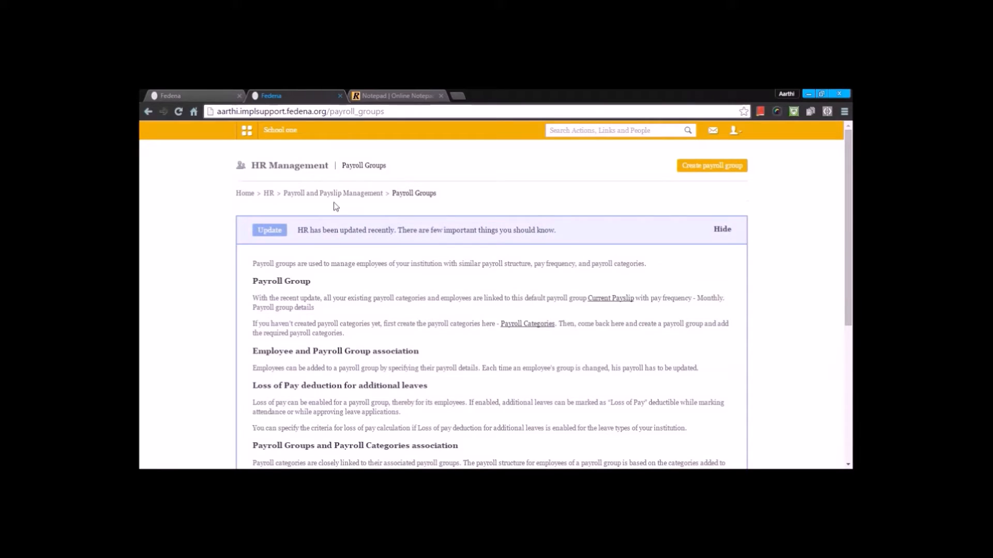
Step: Switch to the employee's payroll tab and add the employee to the Current Payslip payroll group
{"action": "left_click", "coordinate": [215, 93]}
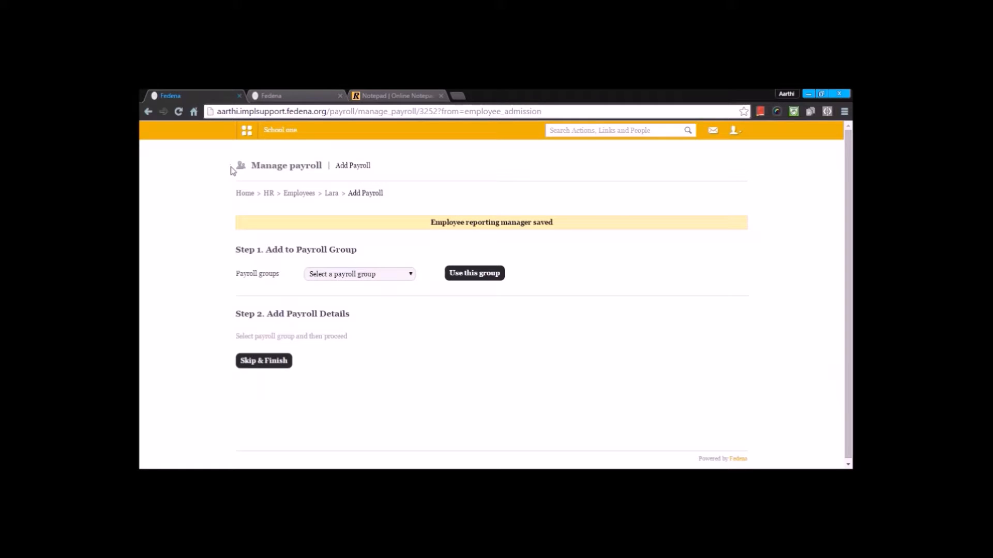
{"action": "left_click", "coordinate": [330, 274]}
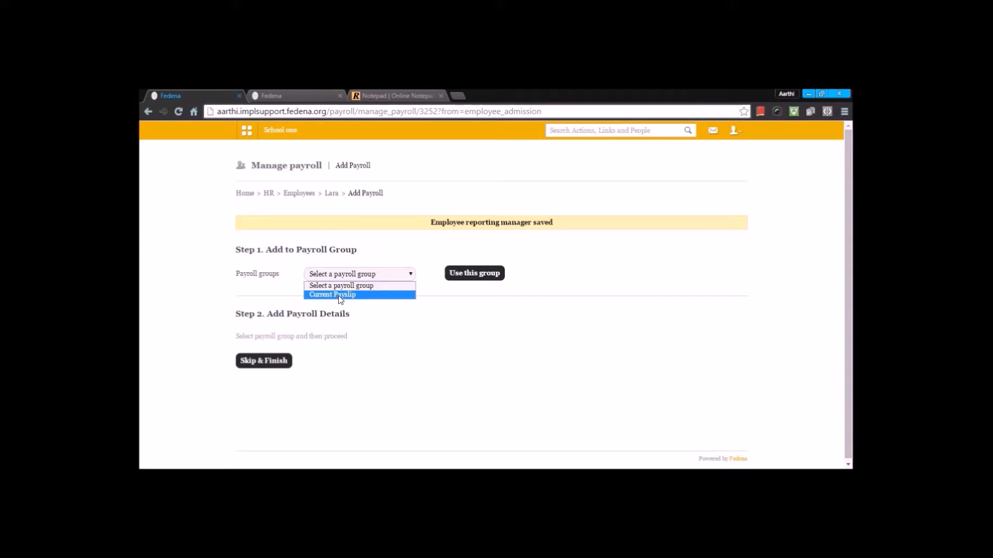
{"action": "left_click", "coordinate": [339, 294]}
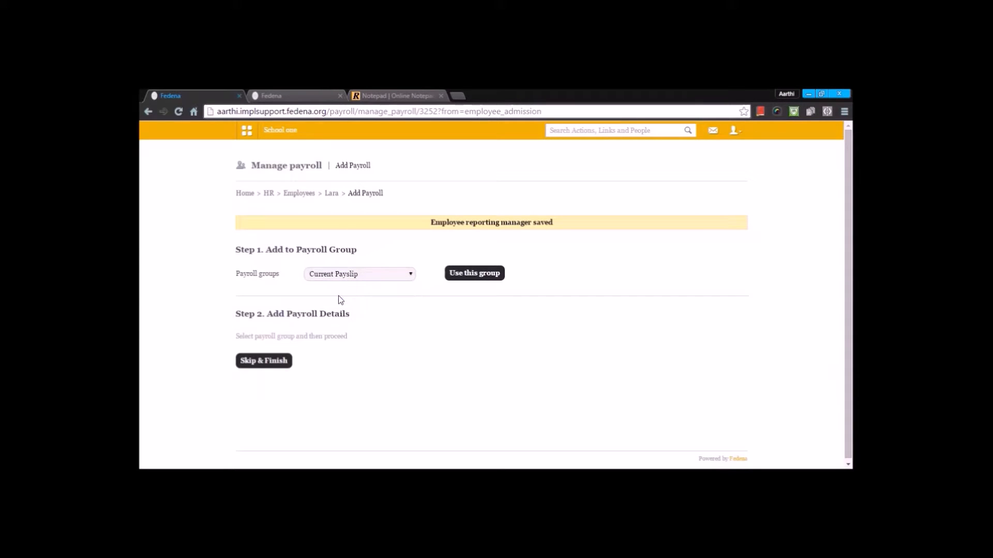
{"action": "left_click", "coordinate": [462, 277]}
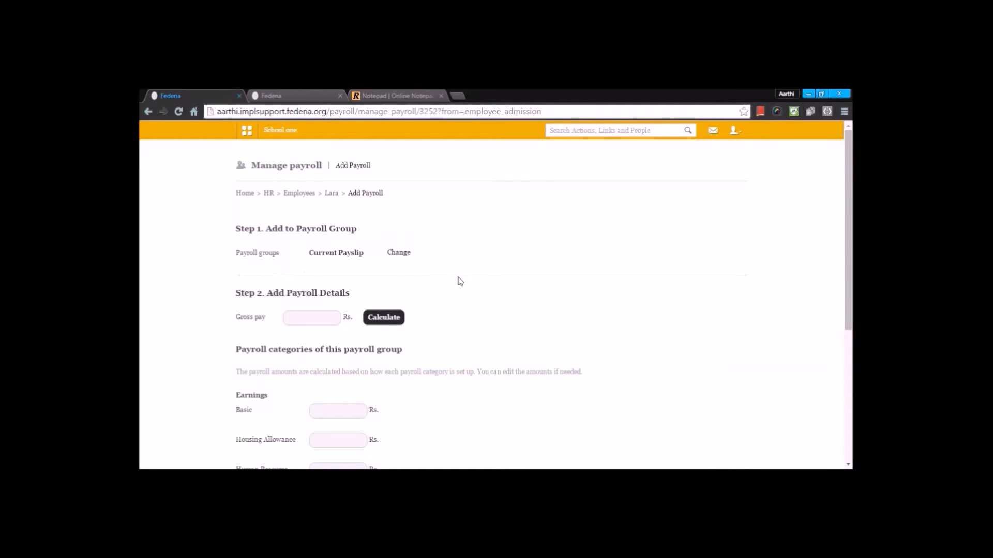
Step: Enter a gross pay of 50000 Rs. and calculate the payroll category amounts
{"action": "scroll", "coordinate": [450, 282], "scroll_direction": "down", "scroll_amount": 2}
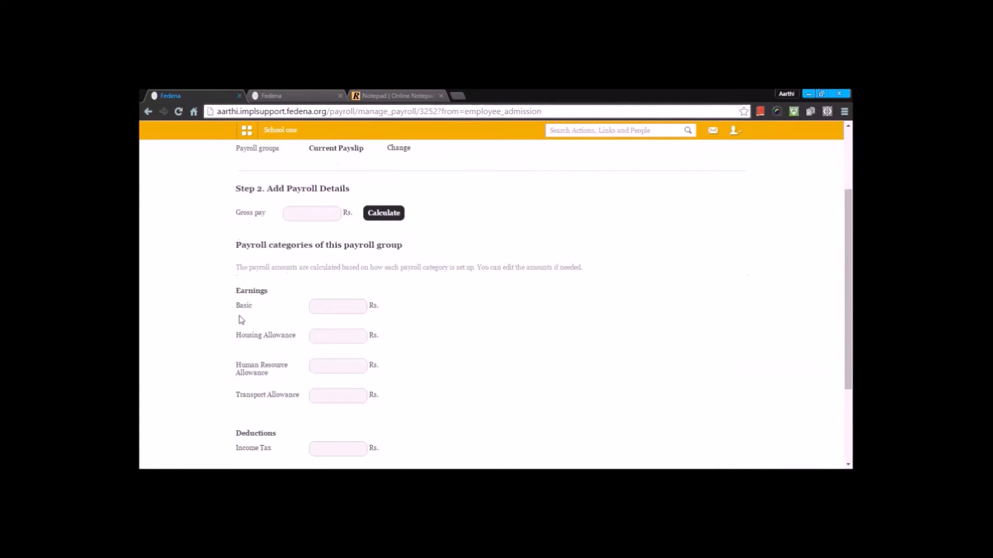
{"action": "scroll", "coordinate": [241, 333], "scroll_direction": "down", "scroll_amount": 3}
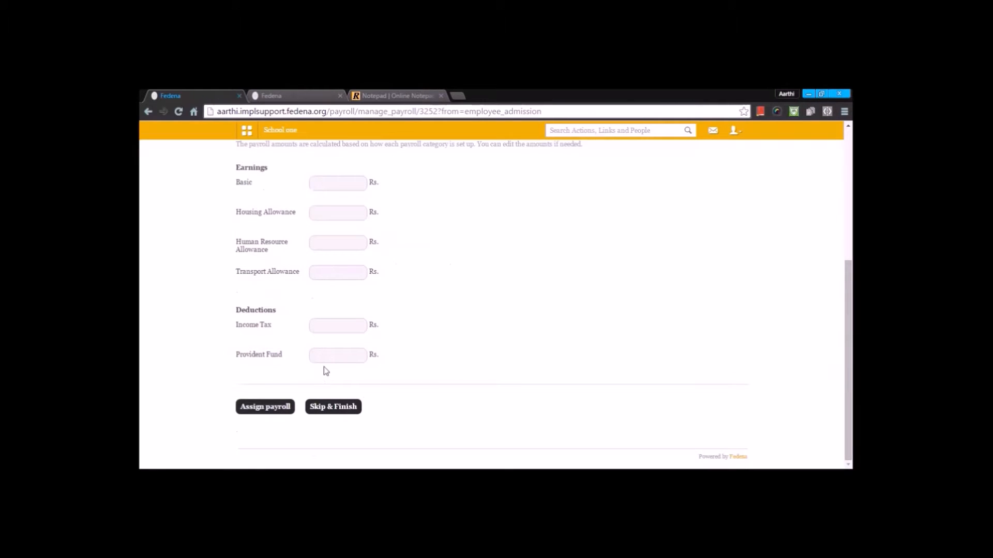
{"action": "scroll", "coordinate": [324, 228], "scroll_direction": "up", "scroll_amount": 3}
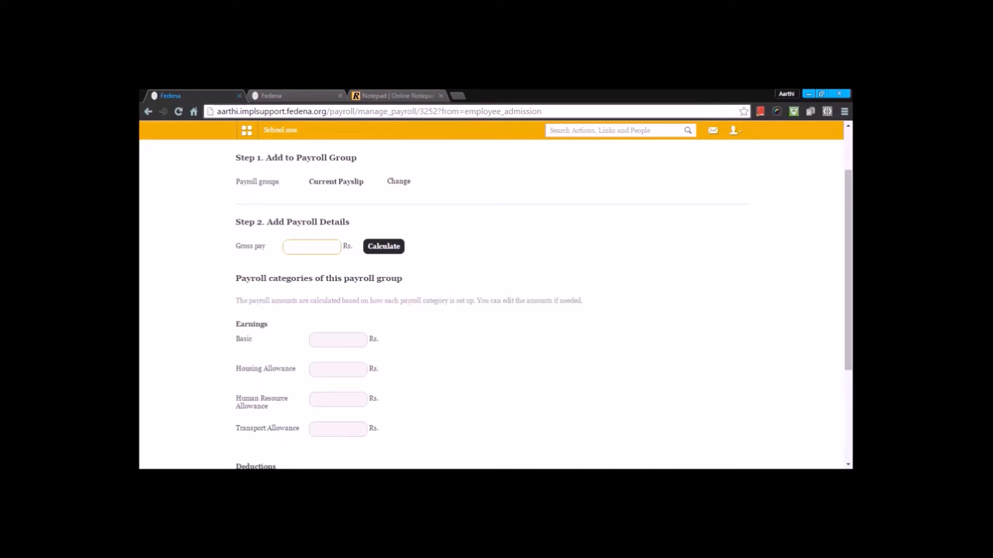
{"action": "type", "text": "00000"}
{"action": "key", "text": "BackSpace"}
{"action": "left_click", "coordinate": [393, 249]}
Step: Assign the calculated payroll to the employee
{"action": "scroll", "coordinate": [409, 273], "scroll_direction": "down", "scroll_amount": 2}
{"action": "scroll", "coordinate": [409, 274], "scroll_direction": "down", "scroll_amount": 1}
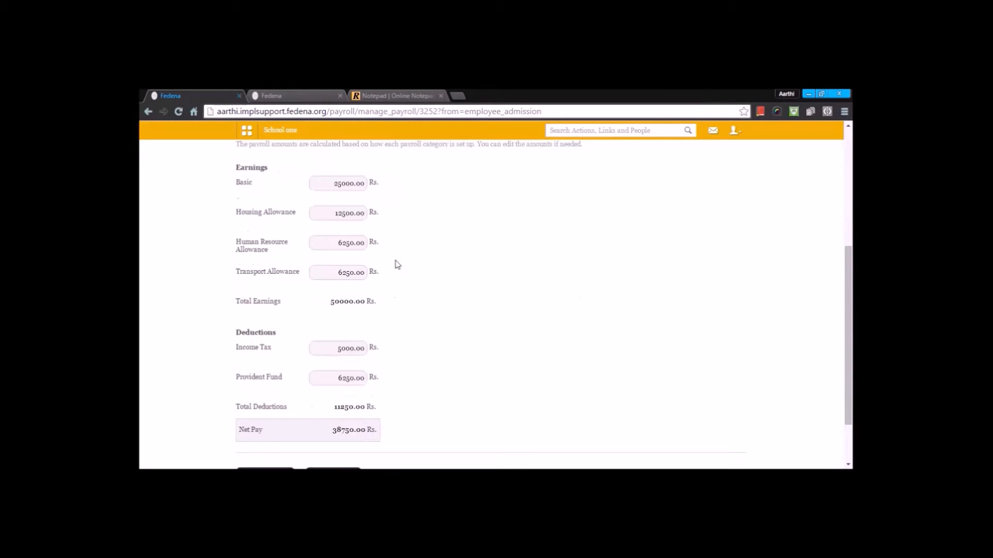
{"action": "scroll", "coordinate": [341, 348], "scroll_direction": "down", "scroll_amount": 2}
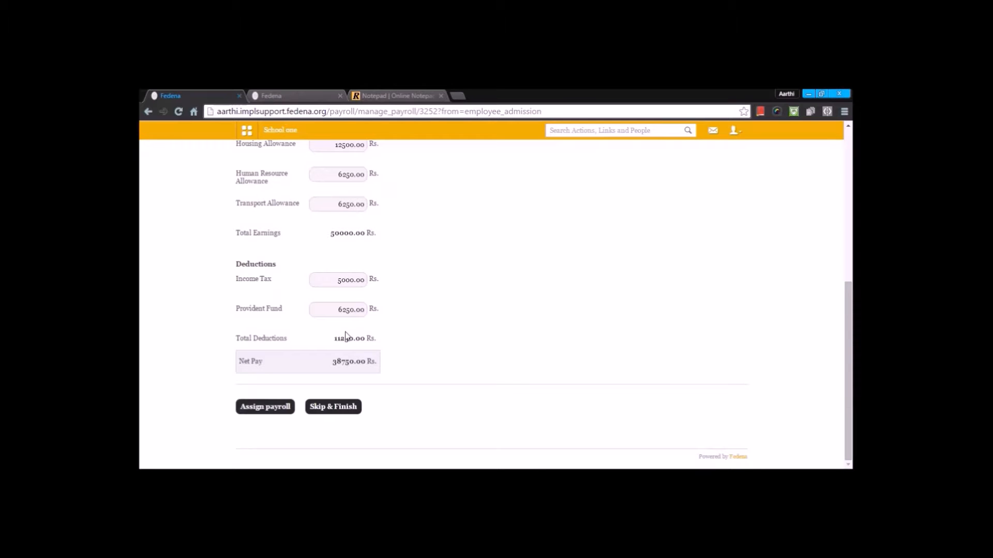
{"action": "left_click", "coordinate": [278, 408]}
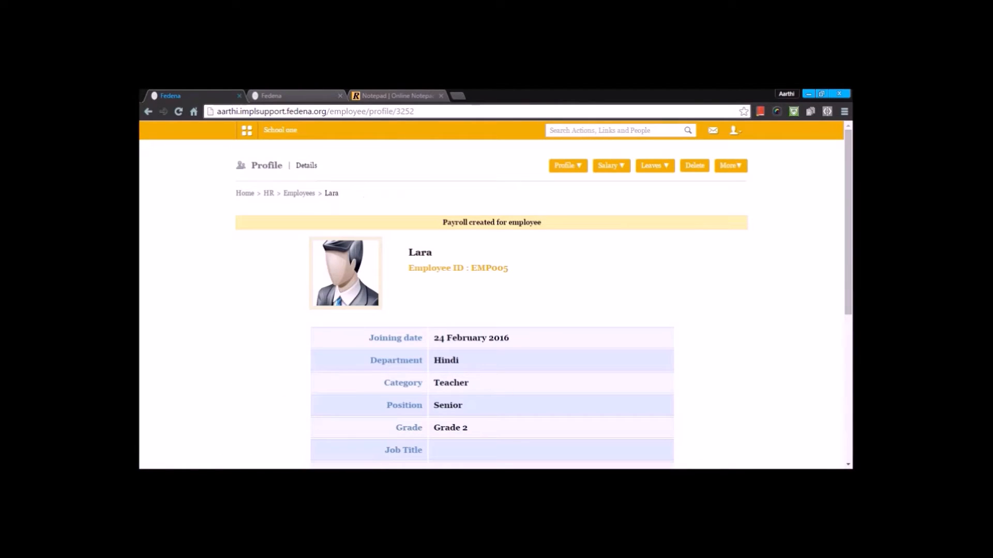
Step: Open the employee's salary details and review the payroll earnings and deductions
{"action": "mouse_move", "coordinate": [610, 167]}
{"action": "left_click", "coordinate": [612, 203]}
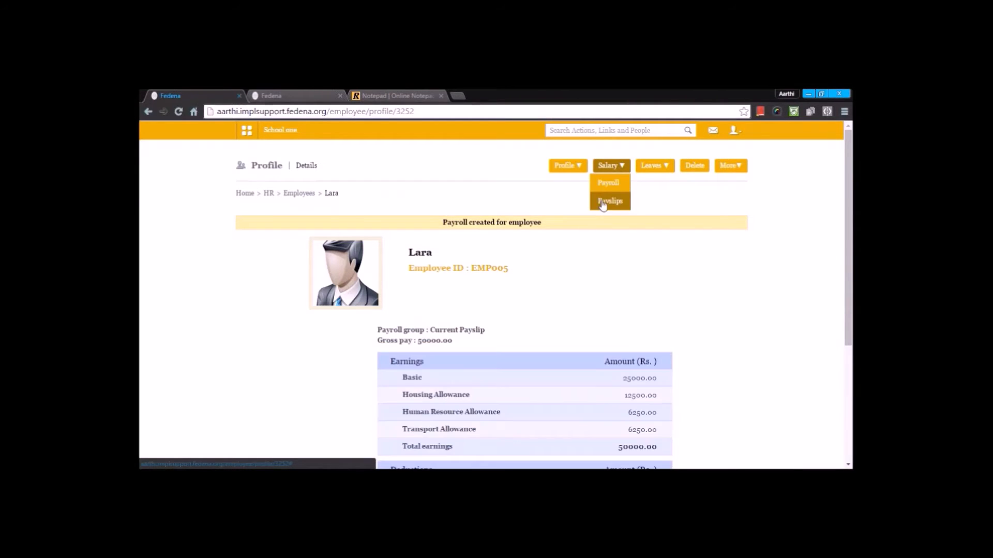
{"action": "scroll", "coordinate": [579, 281], "scroll_direction": "down", "scroll_amount": 2}
{"action": "scroll", "coordinate": [581, 283], "scroll_direction": "down", "scroll_amount": 1}
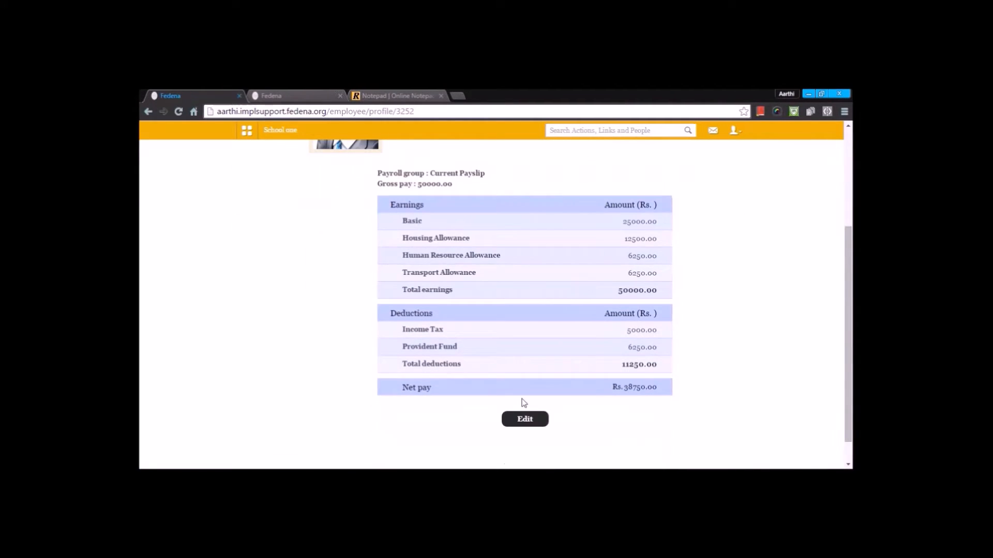
{"action": "scroll", "coordinate": [522, 426], "scroll_direction": "up", "scroll_amount": 1}
{"action": "scroll", "coordinate": [521, 426], "scroll_direction": "up", "scroll_amount": 2}
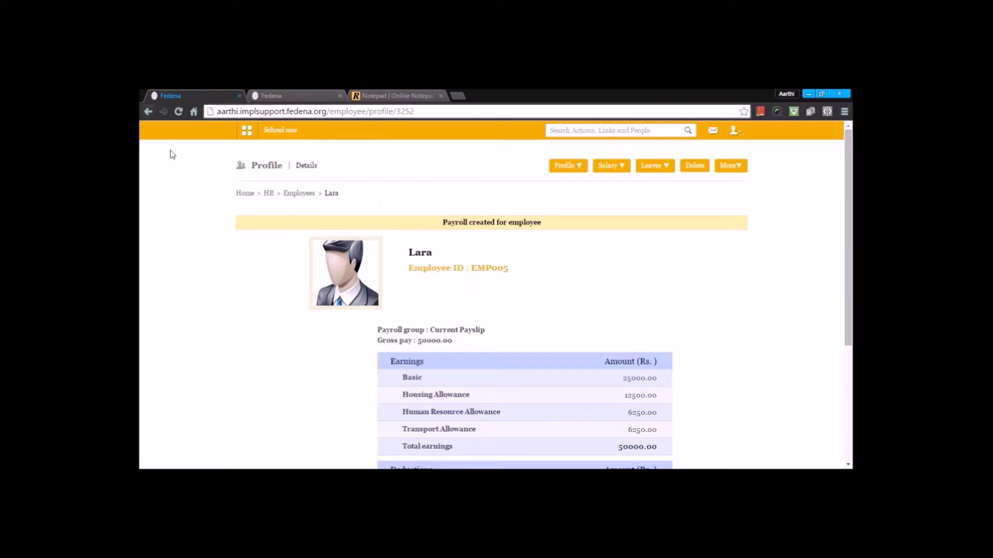
Step: Go to HR Employee Management and open Employee subject association
{"action": "left_click", "coordinate": [268, 193]}
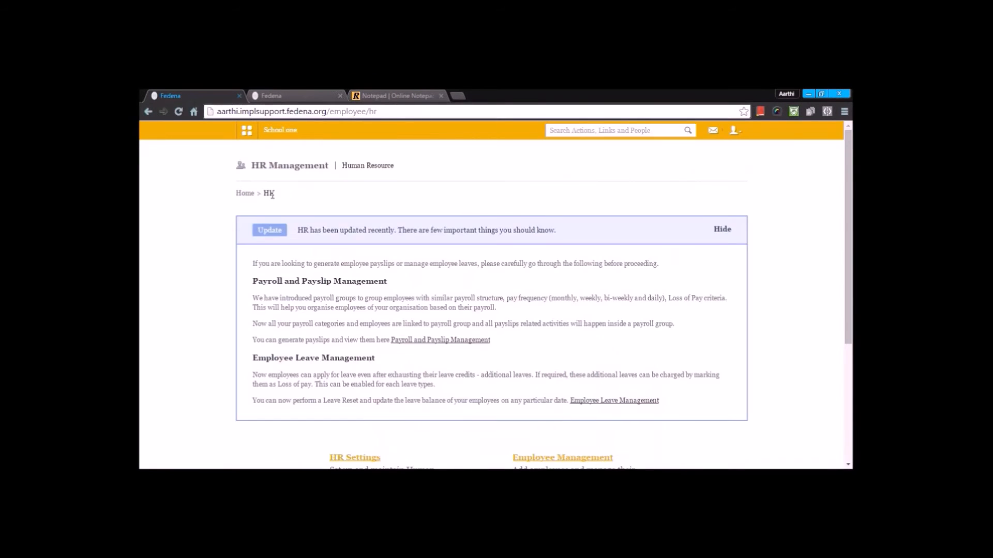
{"action": "scroll", "coordinate": [628, 261], "scroll_direction": "down", "scroll_amount": 4}
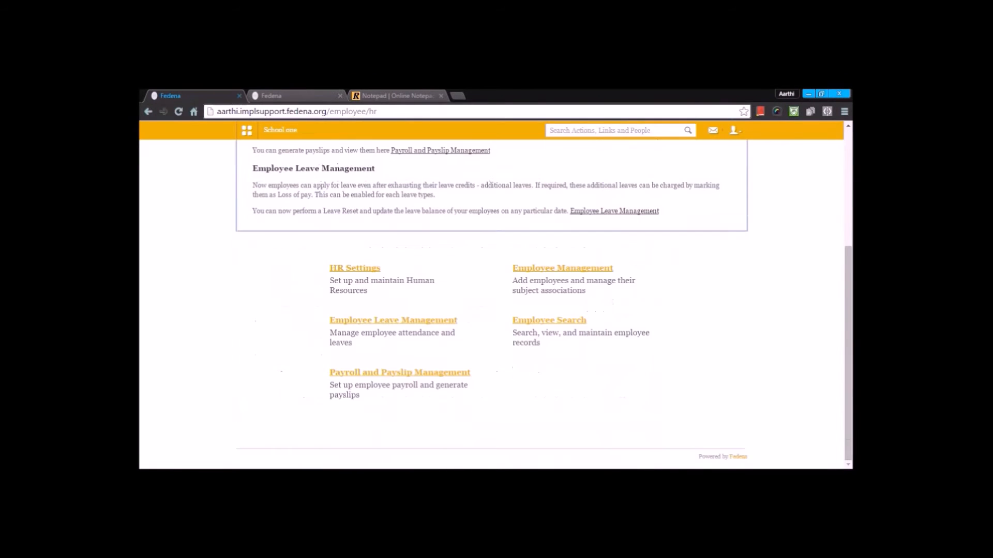
{"action": "left_click", "coordinate": [568, 274]}
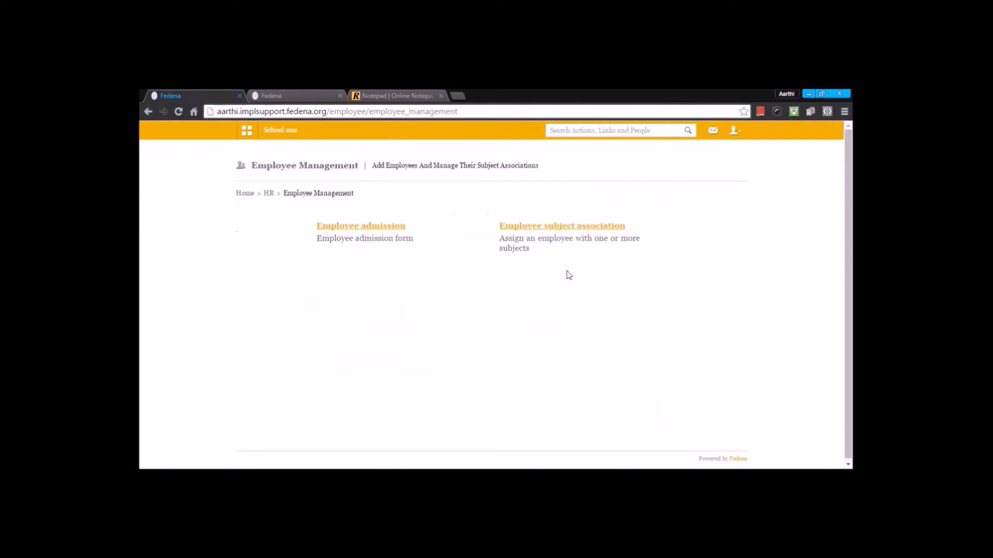
{"action": "left_click", "coordinate": [580, 226]}
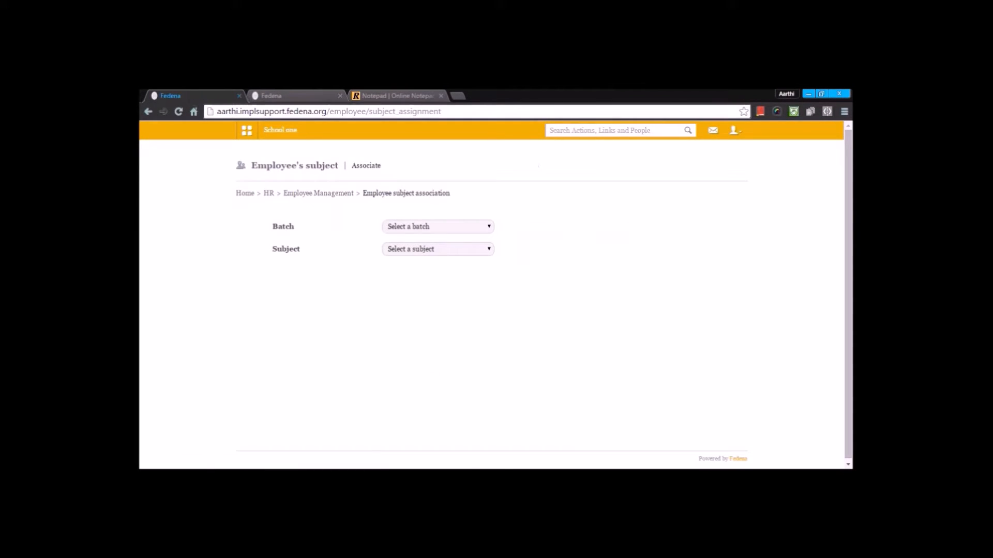
Step: Select batch G3 - A with subject Science and the Science department
{"action": "left_click", "coordinate": [444, 227]}
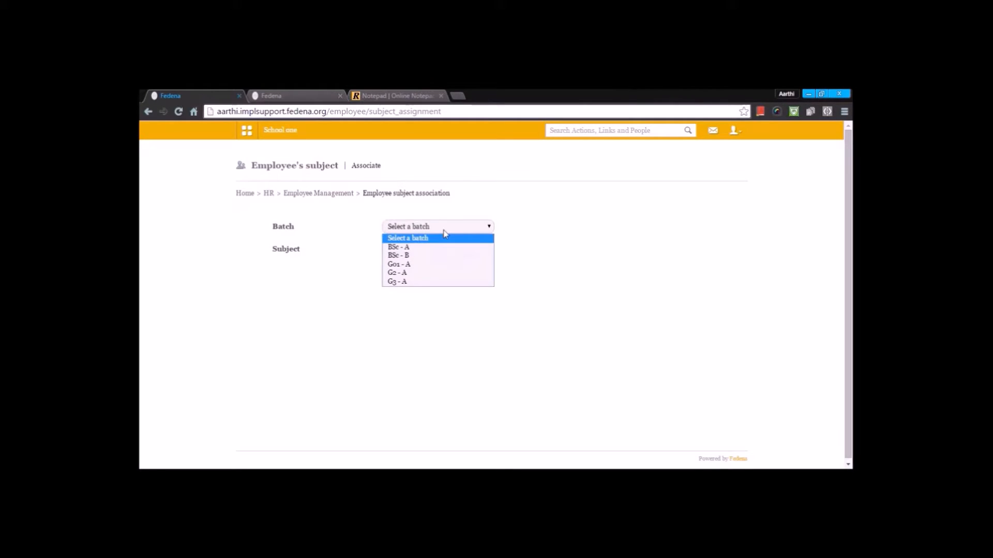
{"action": "left_click", "coordinate": [418, 281]}
{"action": "left_click", "coordinate": [426, 251]}
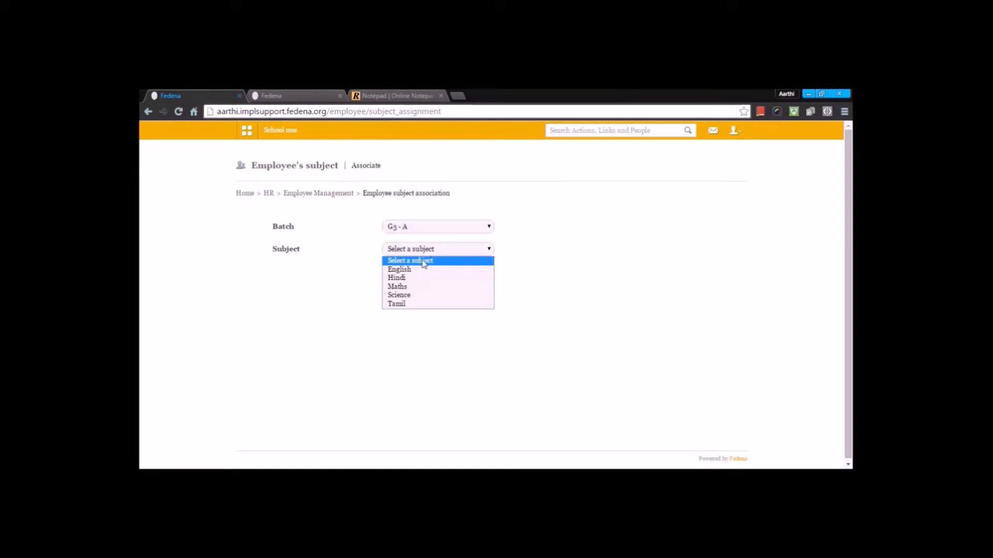
{"action": "left_click", "coordinate": [406, 295]}
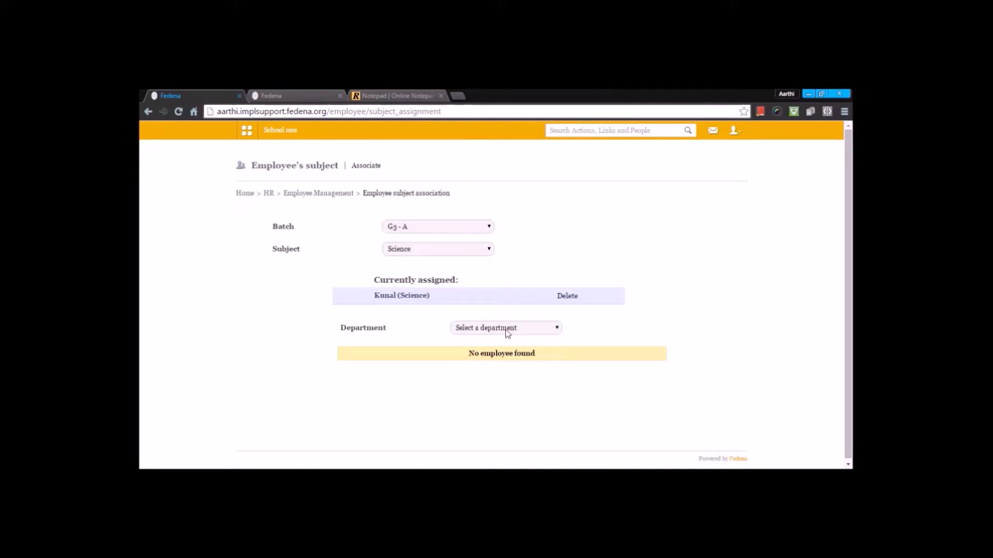
{"action": "left_click", "coordinate": [505, 328]}
{"action": "left_click", "coordinate": [473, 383]}
{"action": "left_click", "coordinate": [502, 329]}
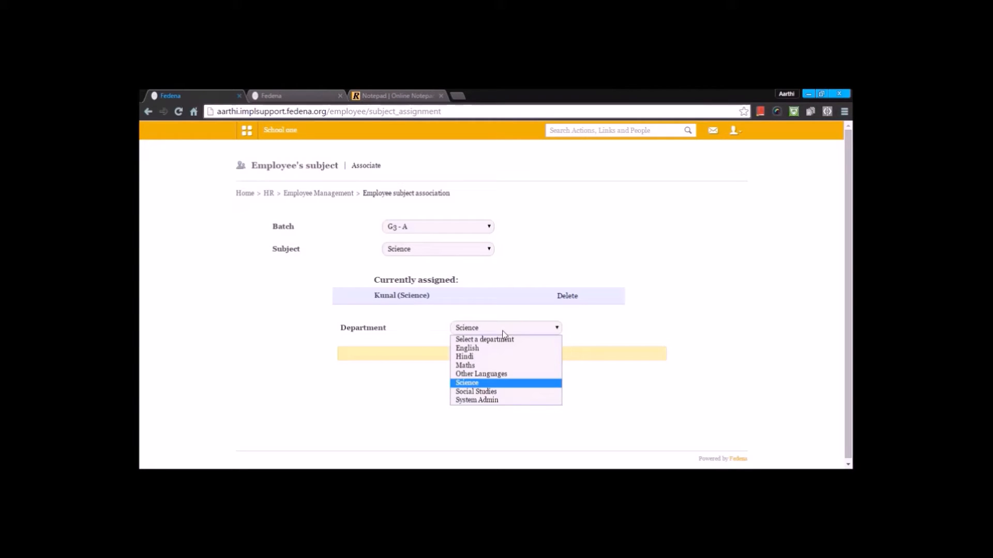
Step: Change the subject to Tamil, filter by the English department, and assign the listed employee
{"action": "left_click", "coordinate": [434, 249]}
{"action": "left_click", "coordinate": [416, 304]}
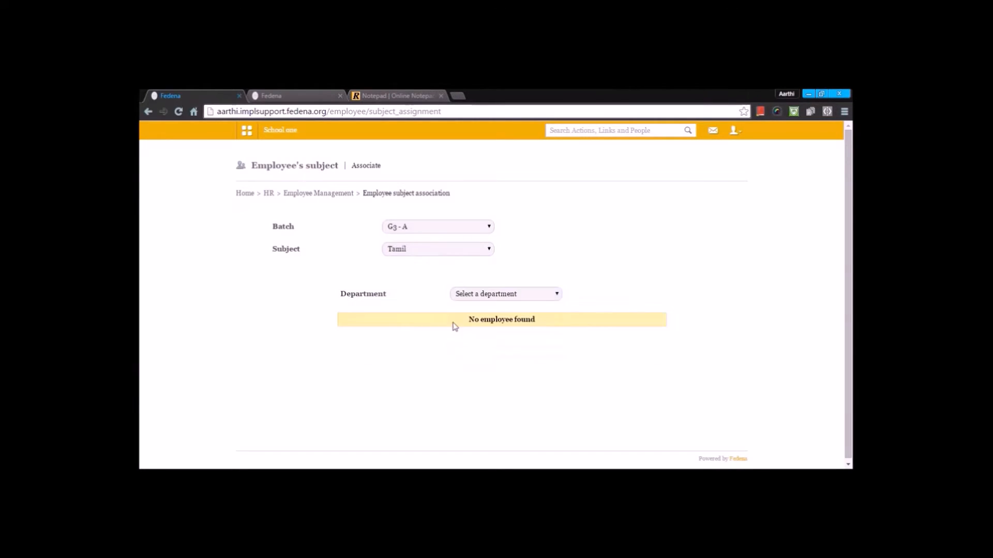
{"action": "left_click", "coordinate": [499, 294]}
{"action": "left_click", "coordinate": [492, 340]}
{"action": "left_click", "coordinate": [515, 298]}
{"action": "left_click", "coordinate": [495, 317]}
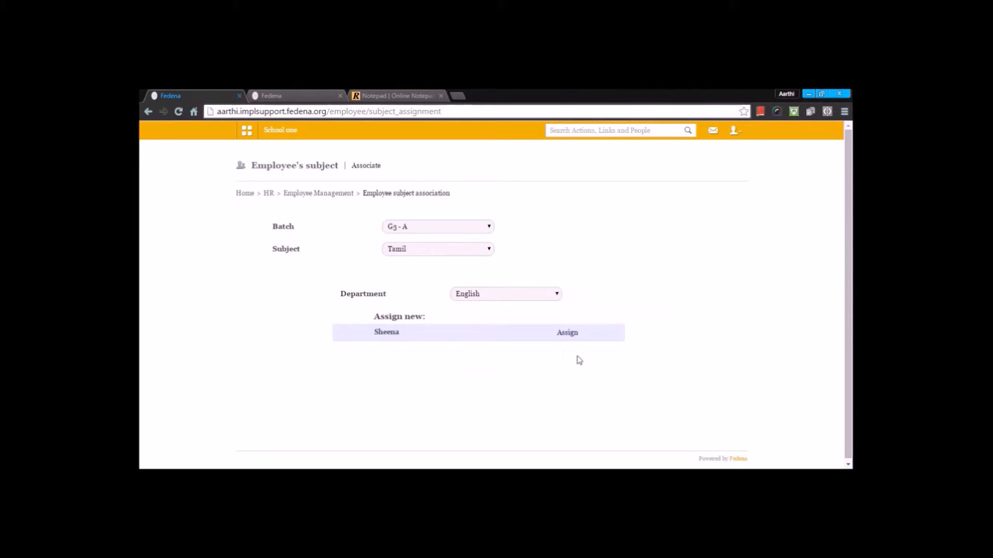
{"action": "left_click", "coordinate": [563, 335]}
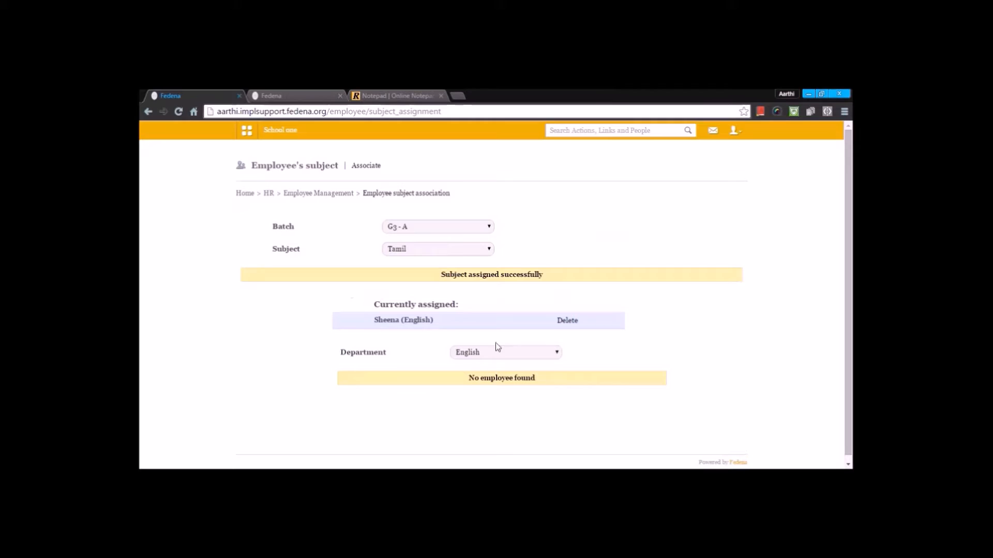
Step: Return to Employee Management and then the HR Management page
{"action": "left_click", "coordinate": [343, 195]}
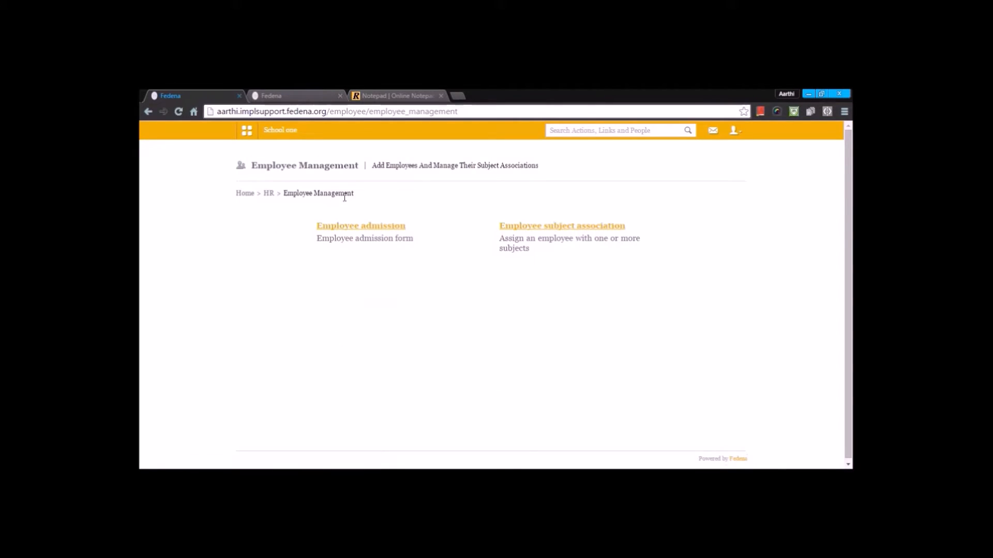
{"action": "left_click", "coordinate": [268, 194]}
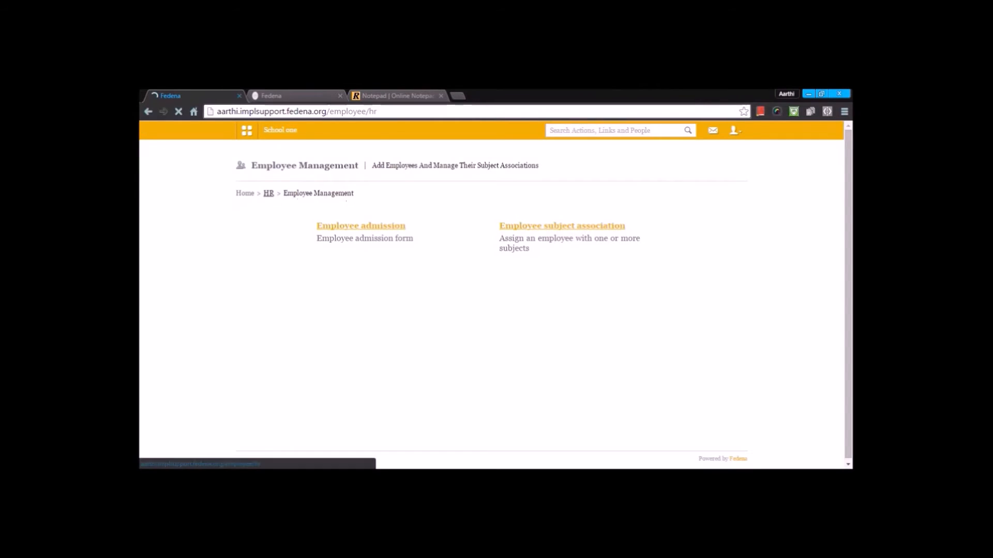
Step: Open Employee Leave Management from the HR page and go to its Attendance Register
{"action": "scroll", "coordinate": [318, 278], "scroll_direction": "down", "scroll_amount": 4}
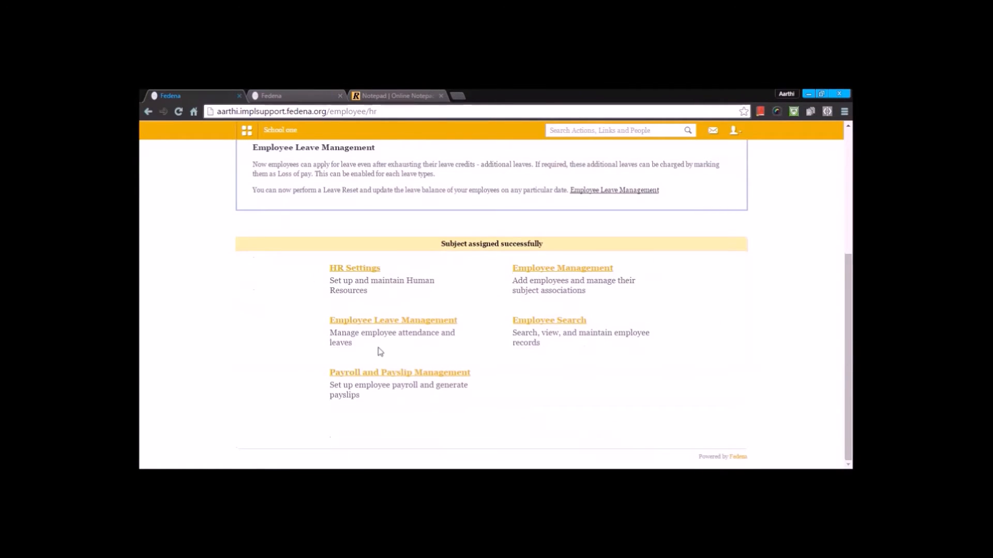
{"action": "left_click", "coordinate": [392, 321]}
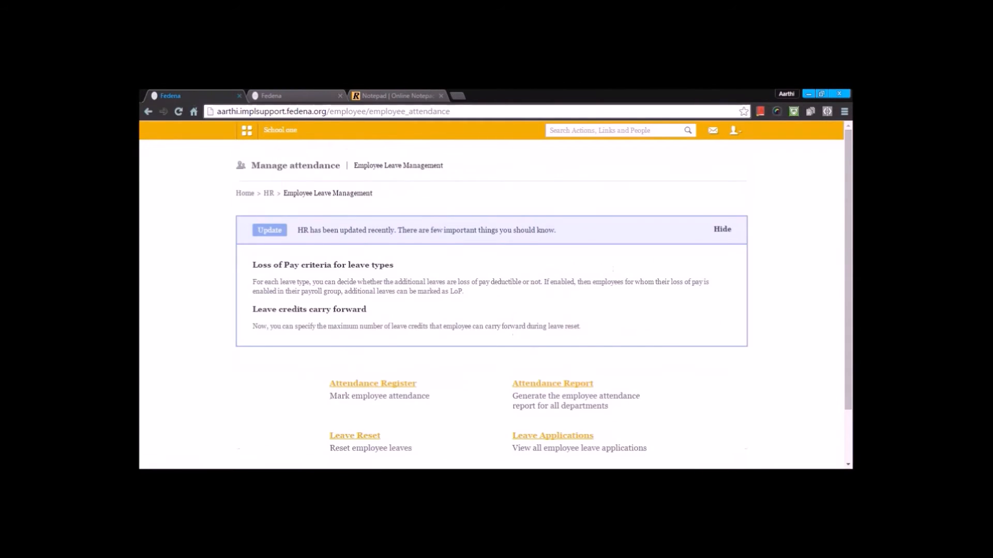
{"action": "scroll", "coordinate": [495, 305], "scroll_direction": "down", "scroll_amount": 2}
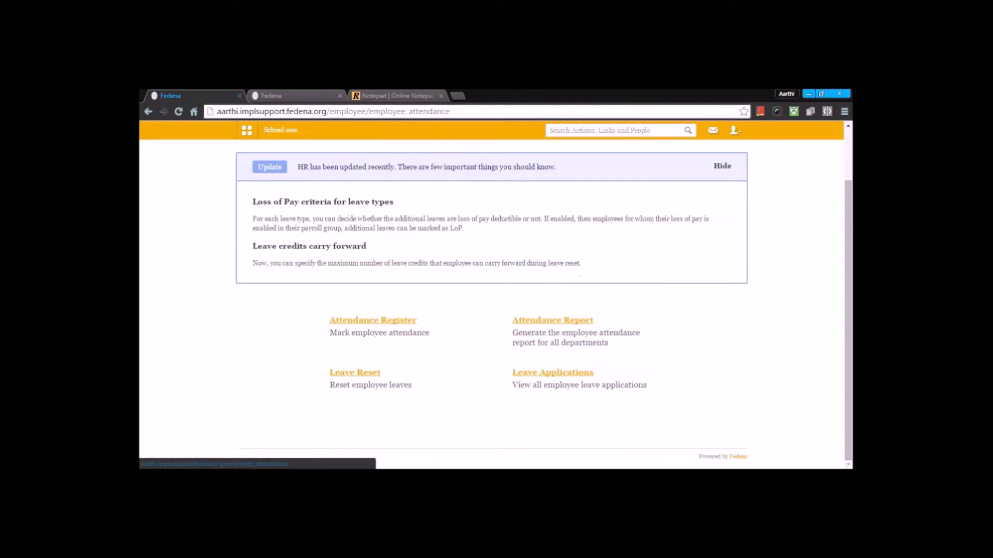
{"action": "left_click", "coordinate": [395, 325]}
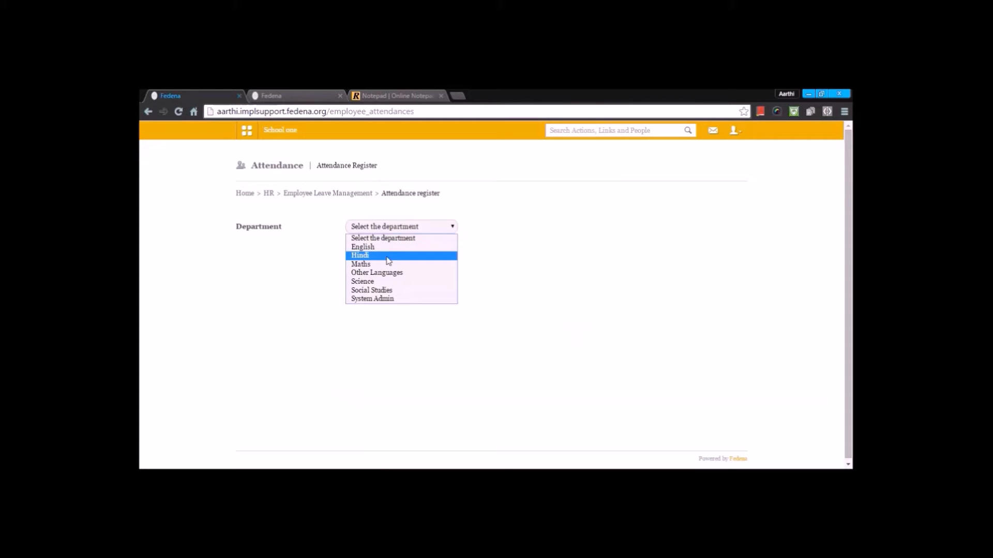
Step: Show the attendance register for the English department, then switch it to the Maths department
{"action": "left_click", "coordinate": [394, 252]}
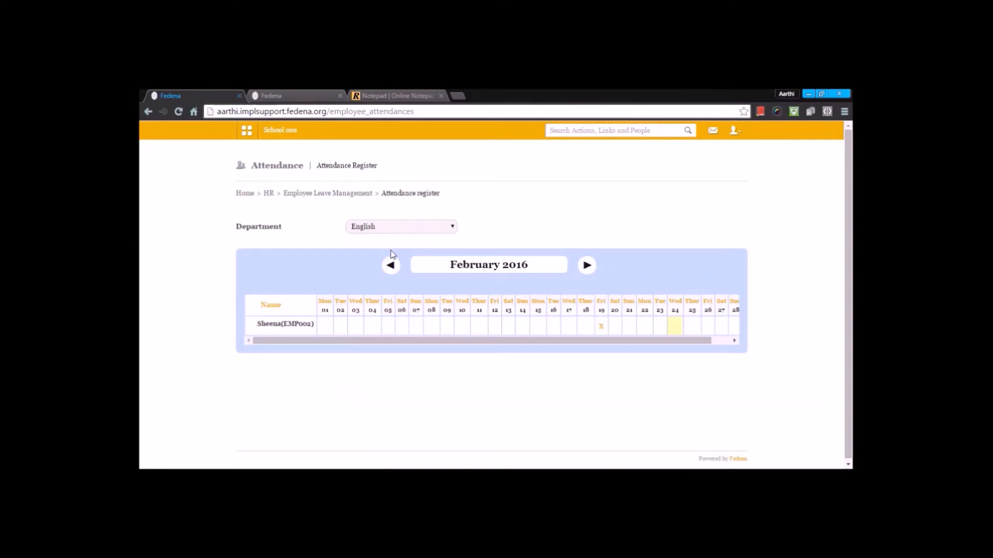
{"action": "left_click", "coordinate": [382, 229]}
{"action": "left_click", "coordinate": [373, 264]}
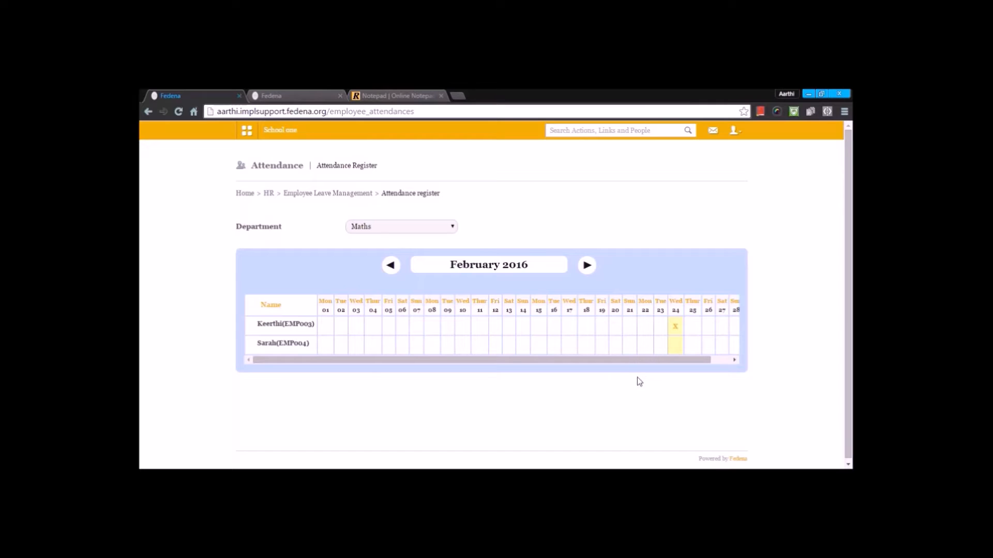
Step: Try to record a Casual full-day leave for Sarah on 22/02/2016 with reason CASUAL, then close the dialog
{"action": "left_click", "coordinate": [647, 354]}
{"action": "left_click", "coordinate": [450, 244]}
{"action": "left_click", "coordinate": [458, 267]}
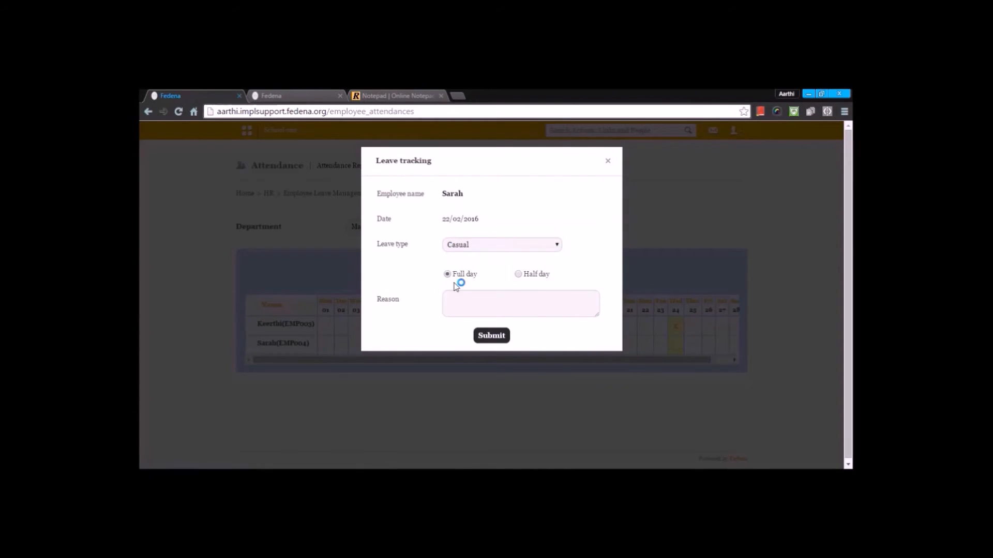
{"action": "left_click", "coordinate": [458, 296]}
{"action": "type", "text": "CASUAL"}
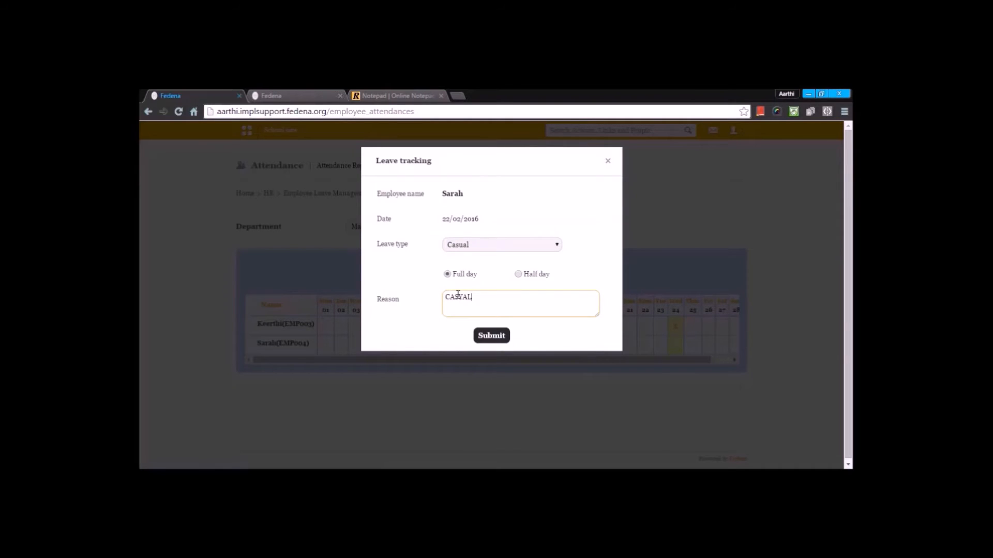
{"action": "key", "text": "BackSpace"}
{"action": "type", "text": "UAL"}
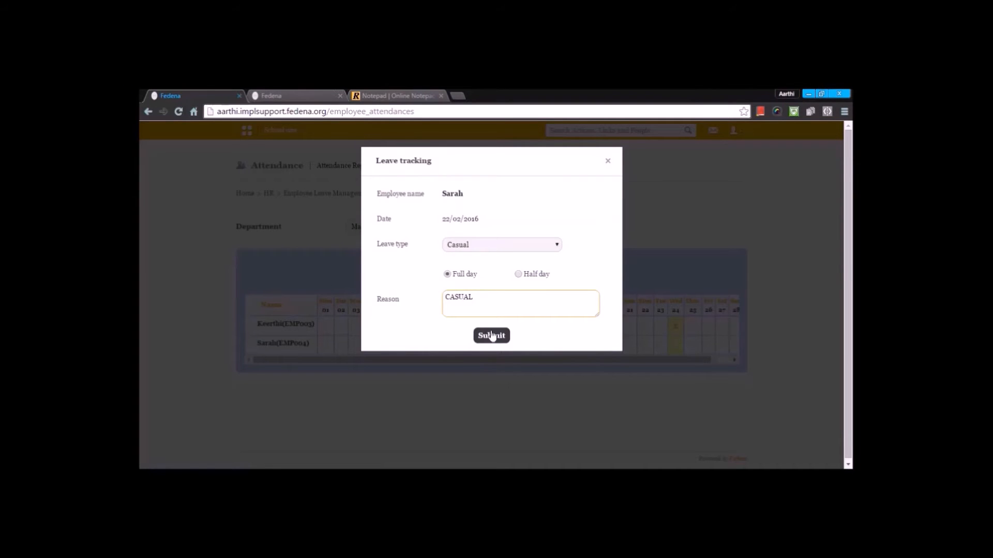
{"action": "left_click", "coordinate": [501, 339]}
{"action": "left_click", "coordinate": [590, 197]}
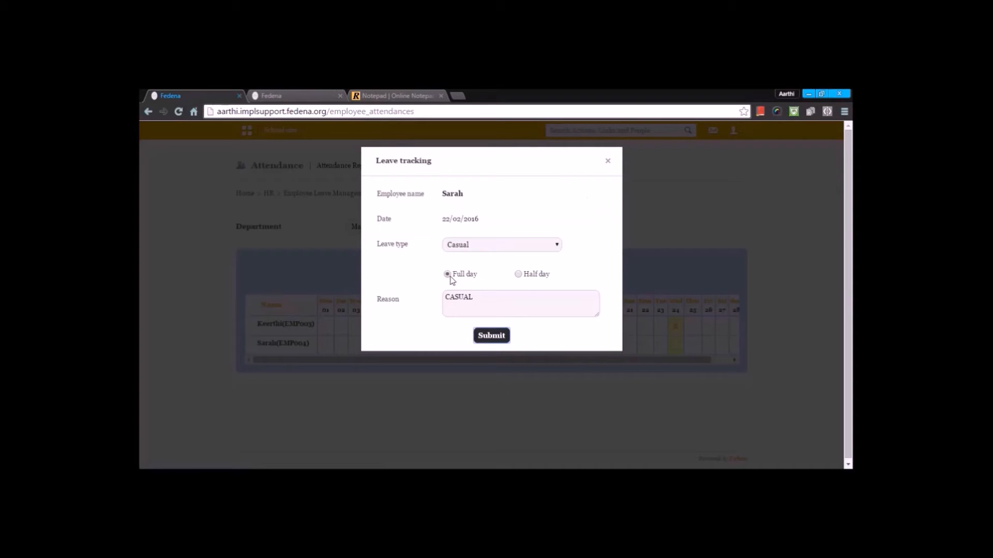
{"action": "left_click", "coordinate": [498, 344]}
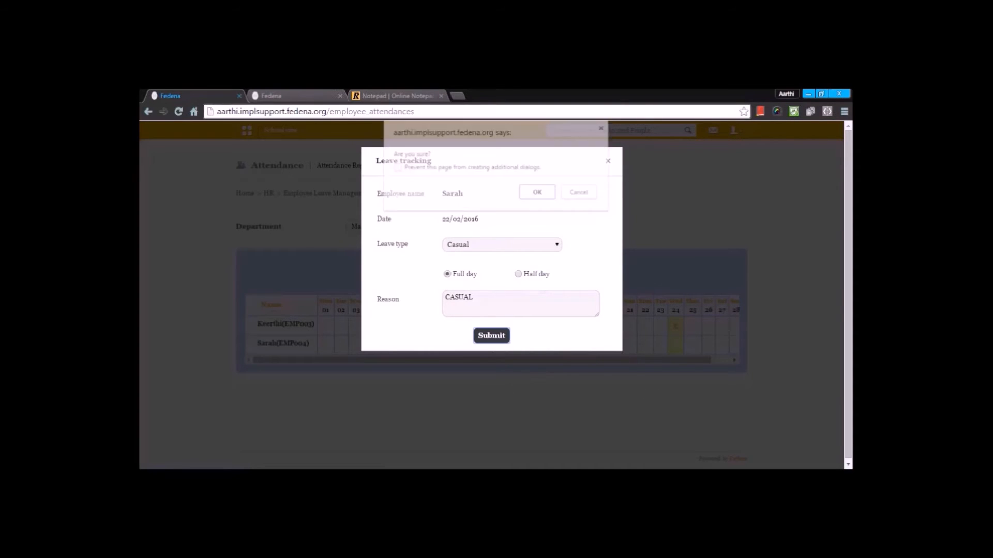
{"action": "left_click", "coordinate": [529, 195]}
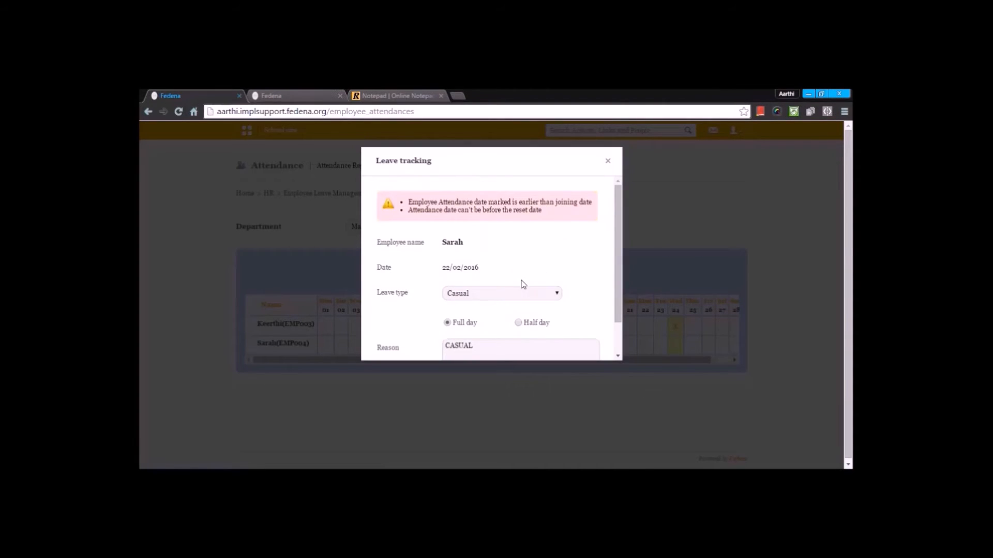
{"action": "scroll", "coordinate": [517, 336], "scroll_direction": "down", "scroll_amount": 1}
{"action": "scroll", "coordinate": [533, 330], "scroll_direction": "up", "scroll_amount": 1}
{"action": "left_click", "coordinate": [609, 164]}
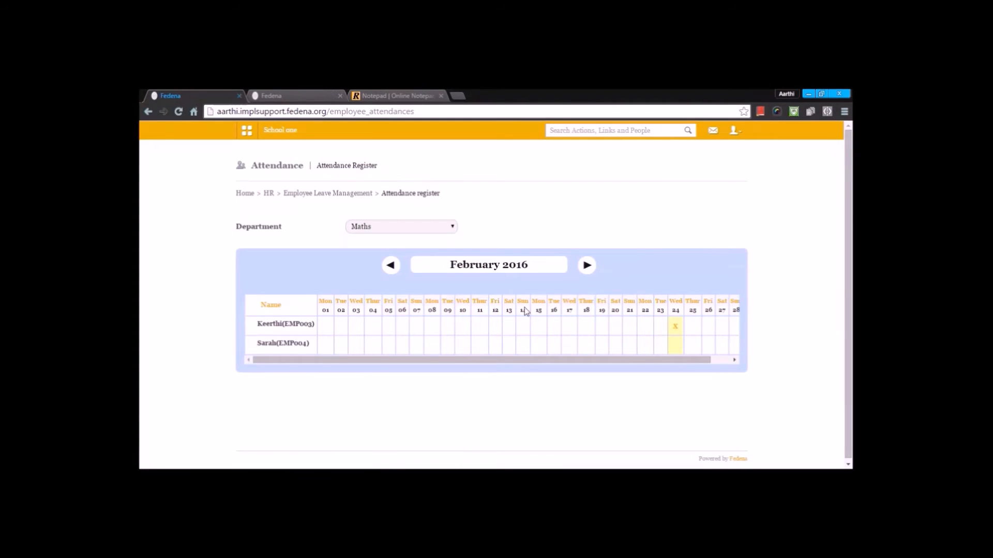
{"action": "left_click", "coordinate": [655, 324]}
{"action": "left_click", "coordinate": [494, 245]}
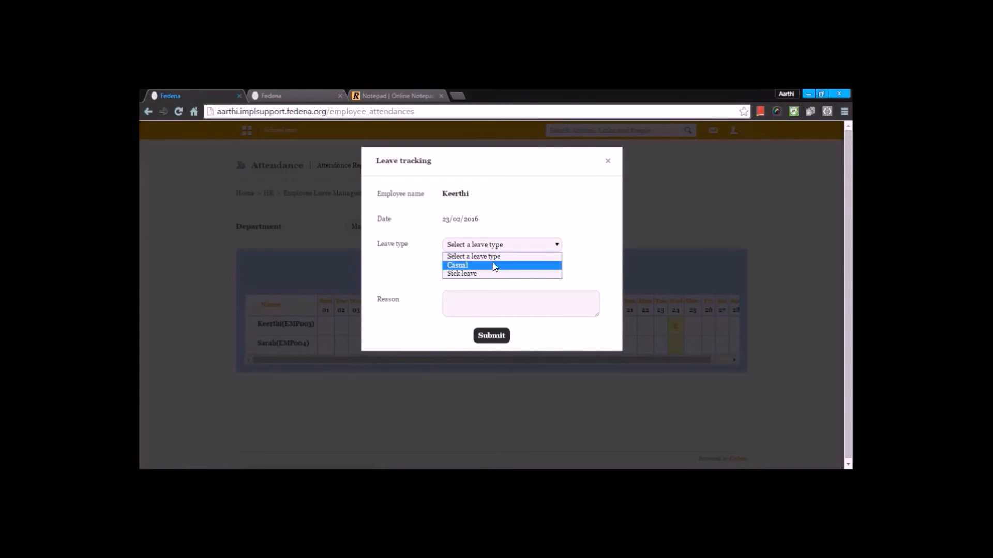
{"action": "left_click", "coordinate": [607, 162]}
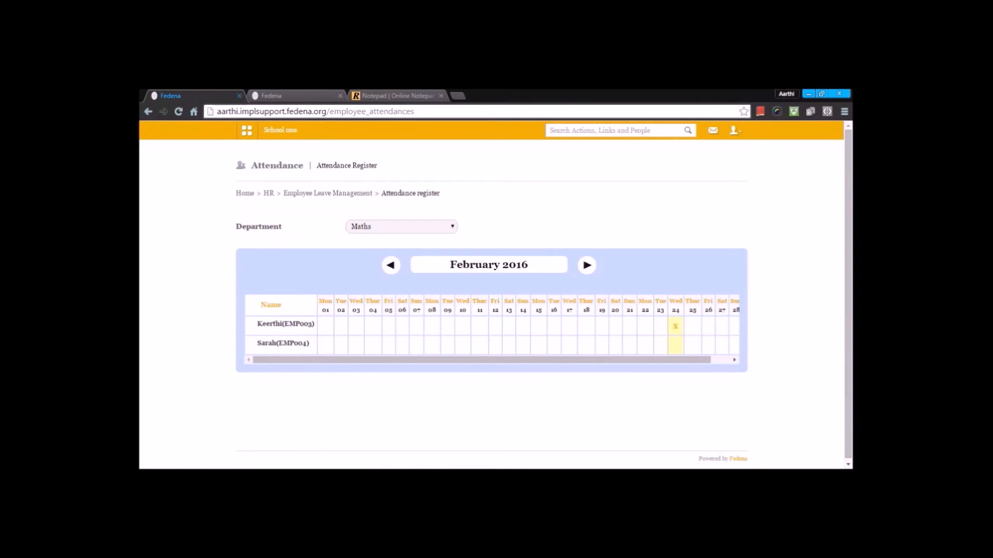
Step: Try to record a Casual full-day leave for Sarah on 23/02/2016 with reason CASUAL, then close the dialog
{"action": "left_click", "coordinate": [662, 349]}
{"action": "left_click", "coordinate": [489, 246]}
{"action": "left_click", "coordinate": [480, 264]}
{"action": "left_click", "coordinate": [476, 300]}
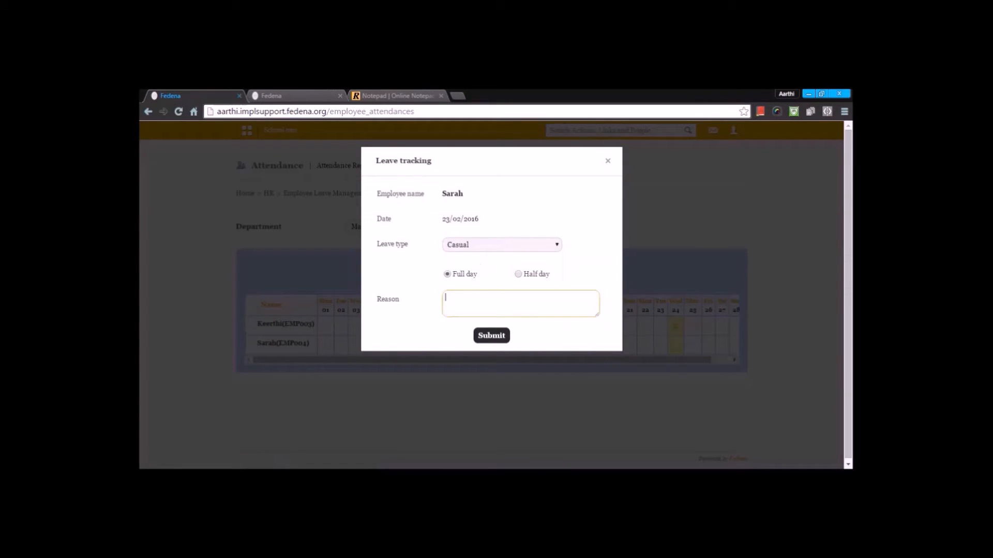
{"action": "type", "text": "CASUA"}
{"action": "left_click", "coordinate": [503, 335]}
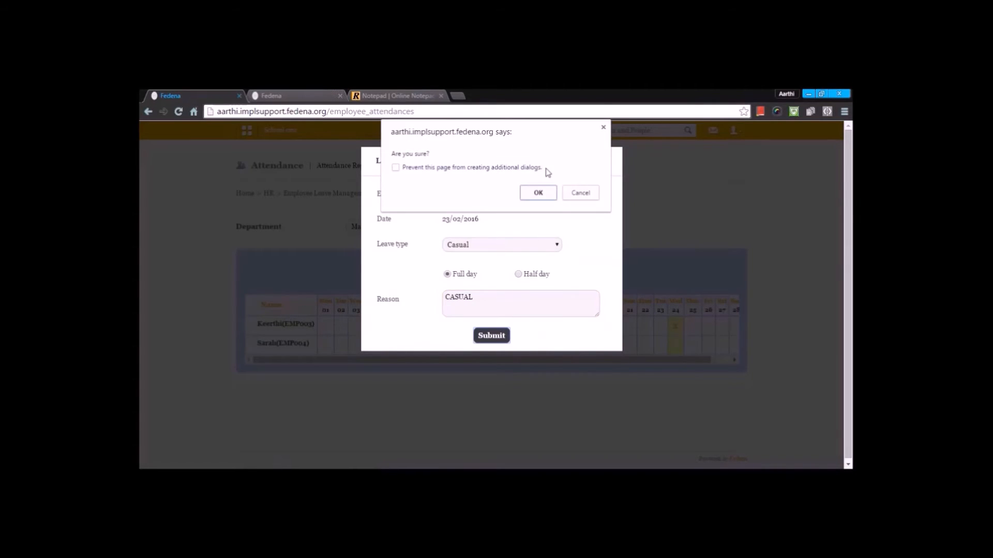
{"action": "left_click", "coordinate": [539, 192]}
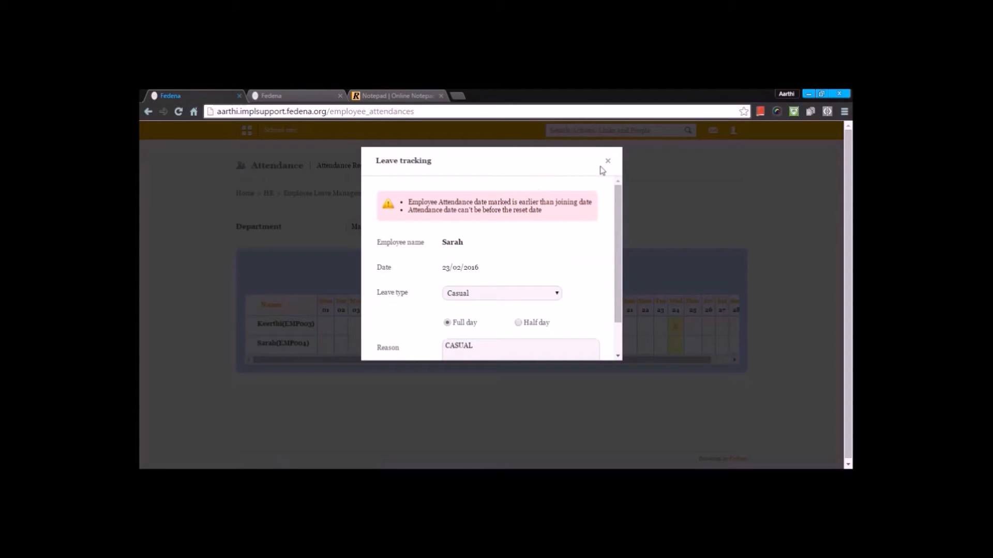
{"action": "left_click", "coordinate": [607, 160]}
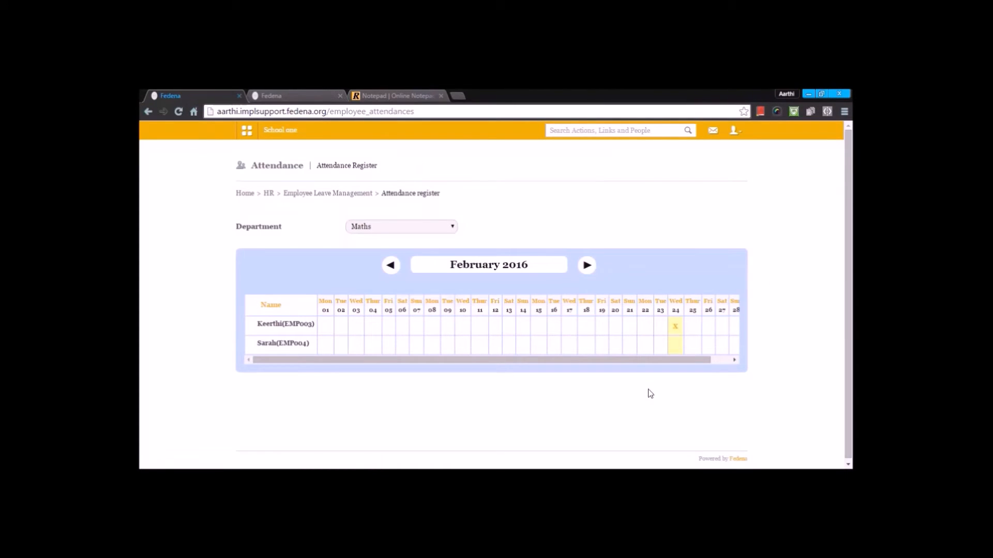
{"action": "left_click", "coordinate": [675, 353]}
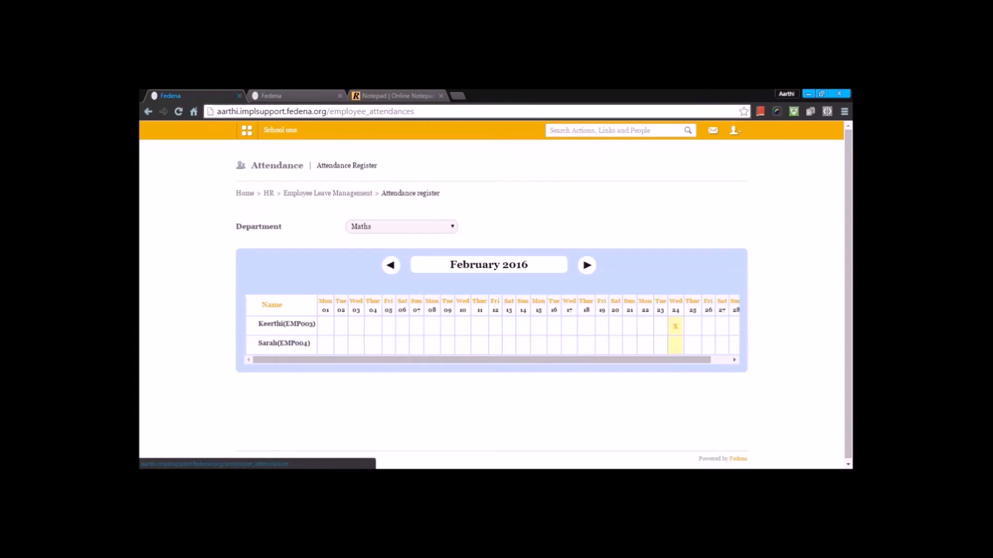
{"action": "left_click", "coordinate": [532, 244]}
{"action": "left_click", "coordinate": [527, 265]}
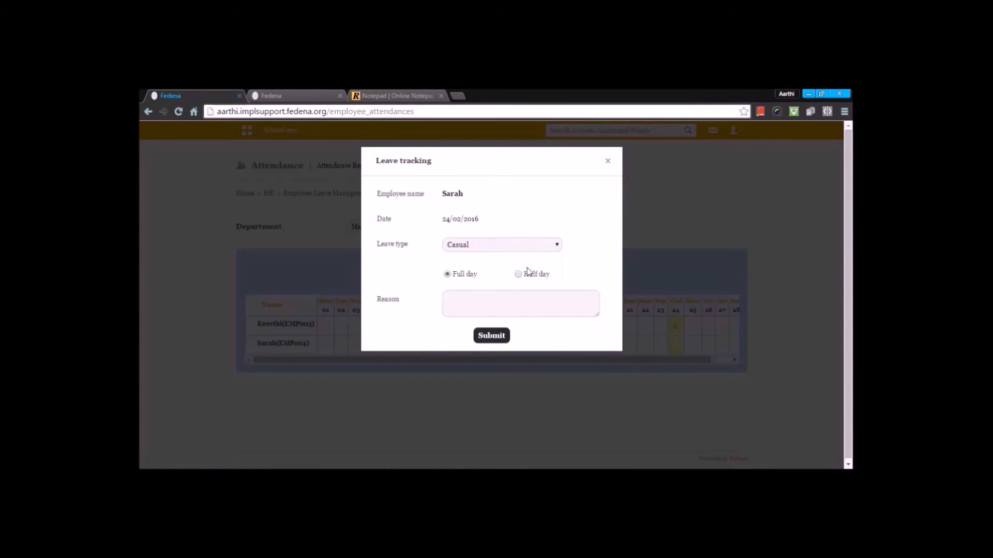
{"action": "left_click", "coordinate": [499, 301]}
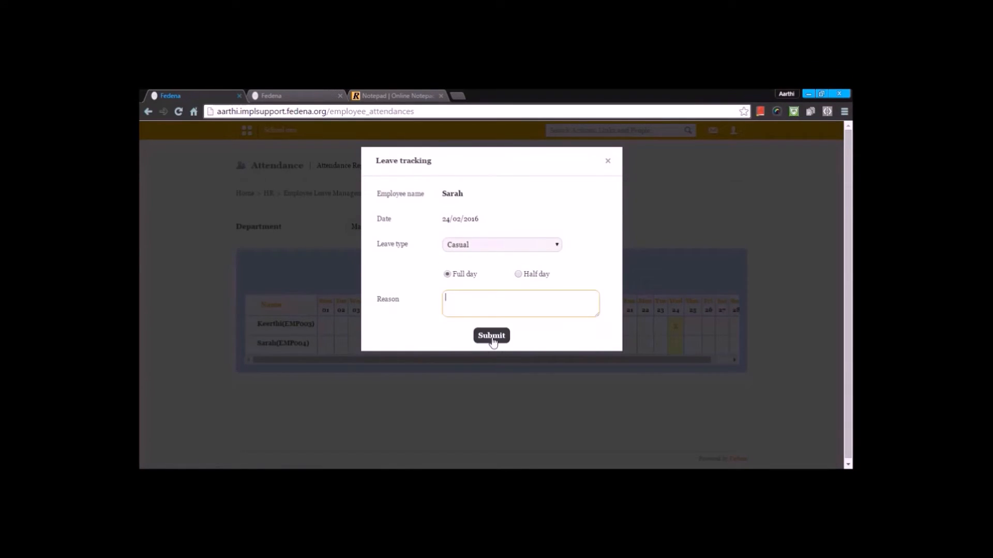
{"action": "left_click", "coordinate": [607, 161]}
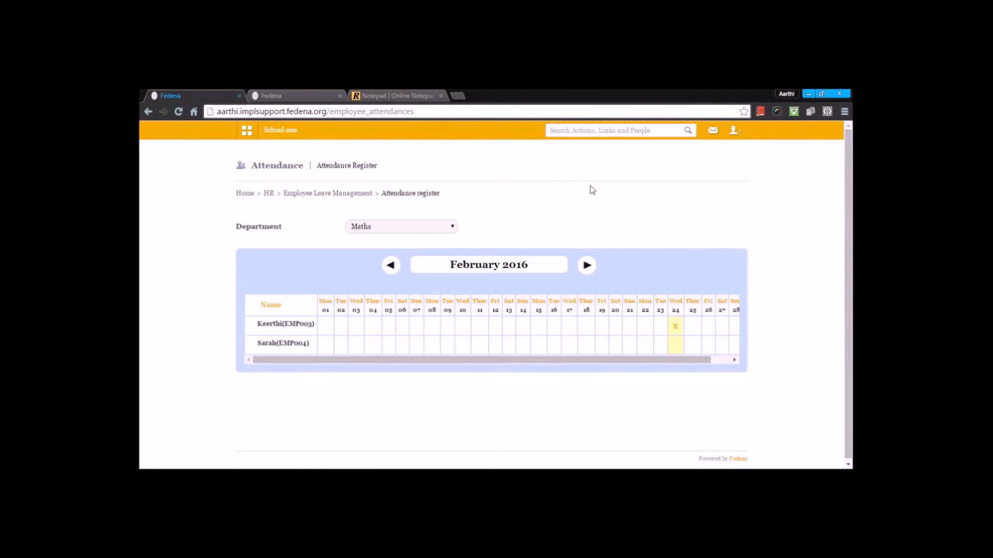
Step: Go back to Employee Leave Management and open the Attendance Report
{"action": "left_click", "coordinate": [327, 193]}
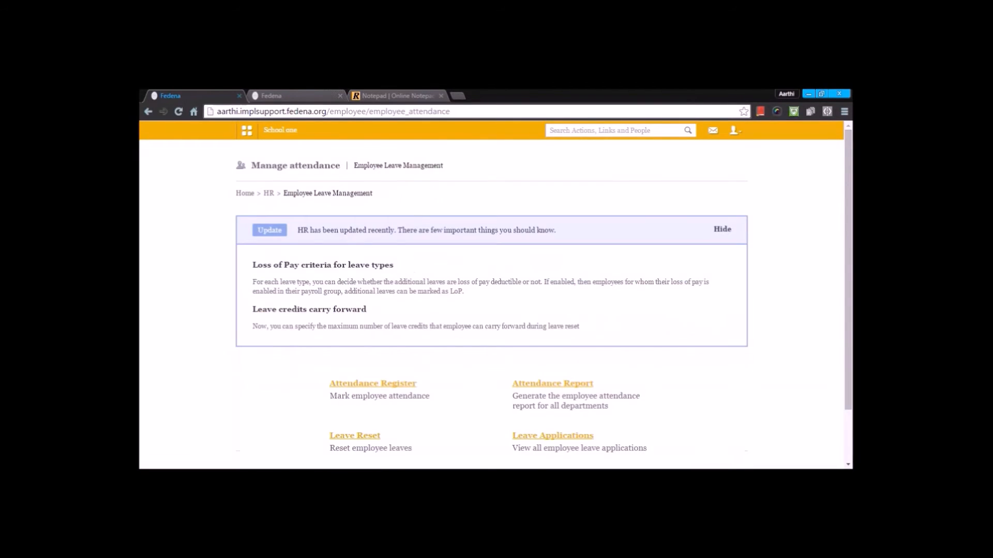
{"action": "scroll", "coordinate": [424, 244], "scroll_direction": "down", "scroll_amount": 2}
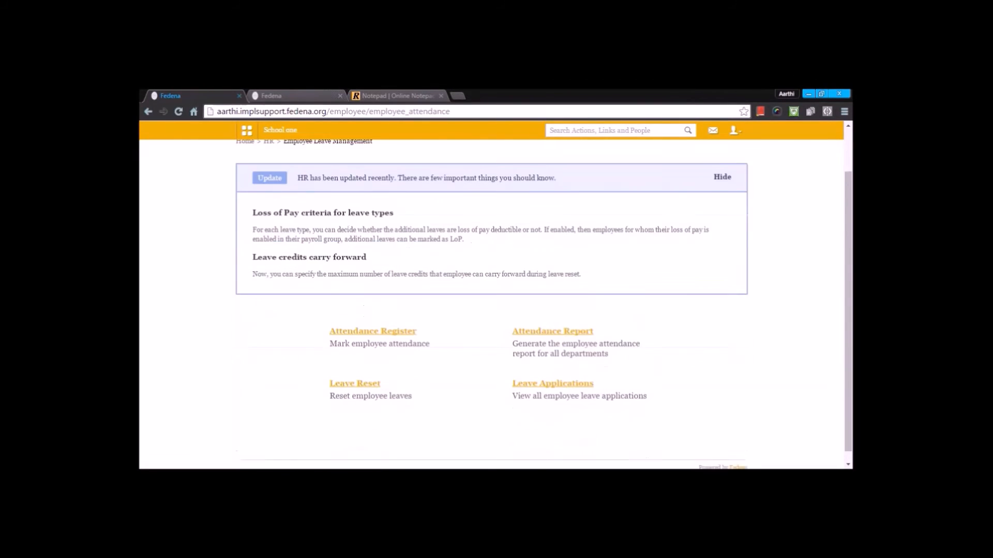
{"action": "left_click", "coordinate": [579, 325]}
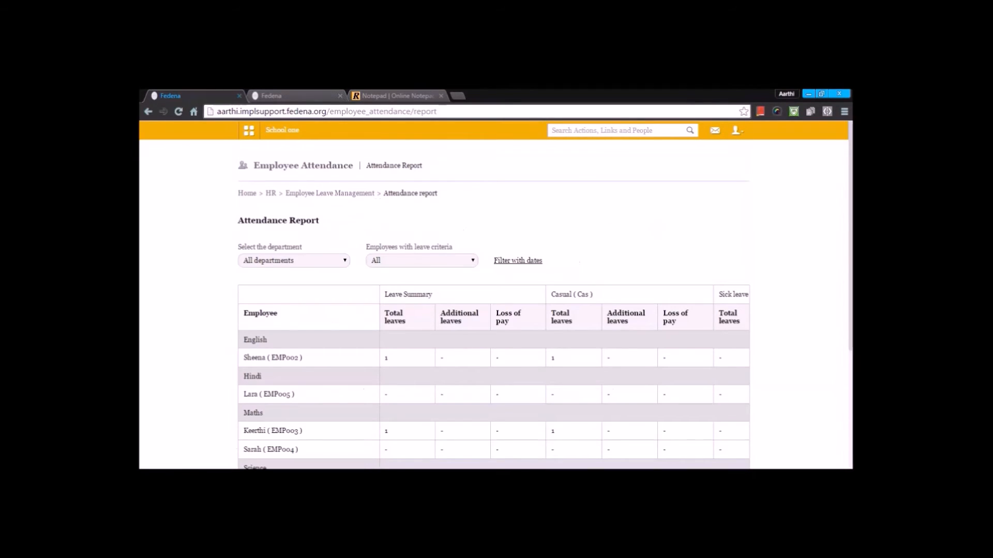
Step: Examine the attendance report along with its department and leave criteria filter options
{"action": "scroll", "coordinate": [493, 310], "scroll_direction": "down", "scroll_amount": 2}
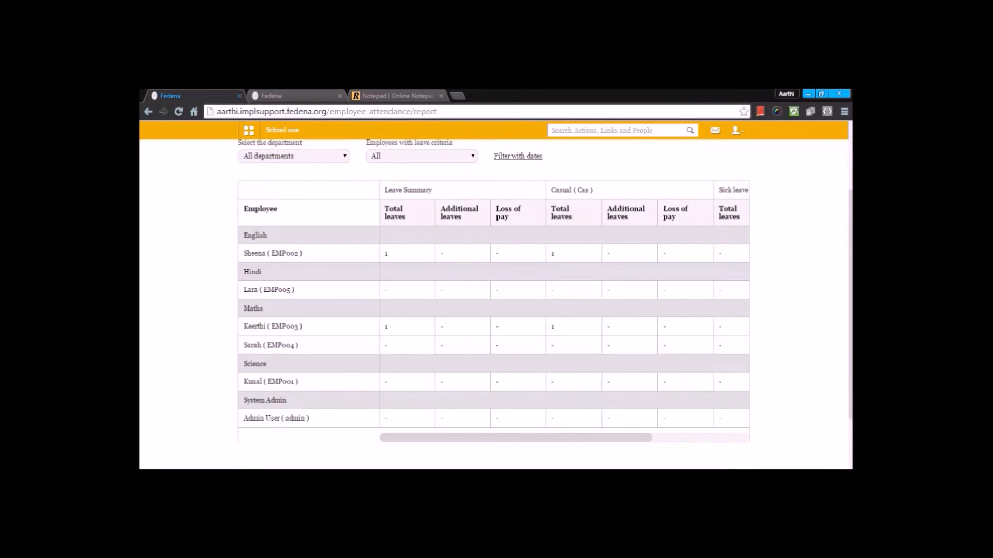
{"action": "scroll", "coordinate": [518, 320], "scroll_direction": "up", "scroll_amount": 2}
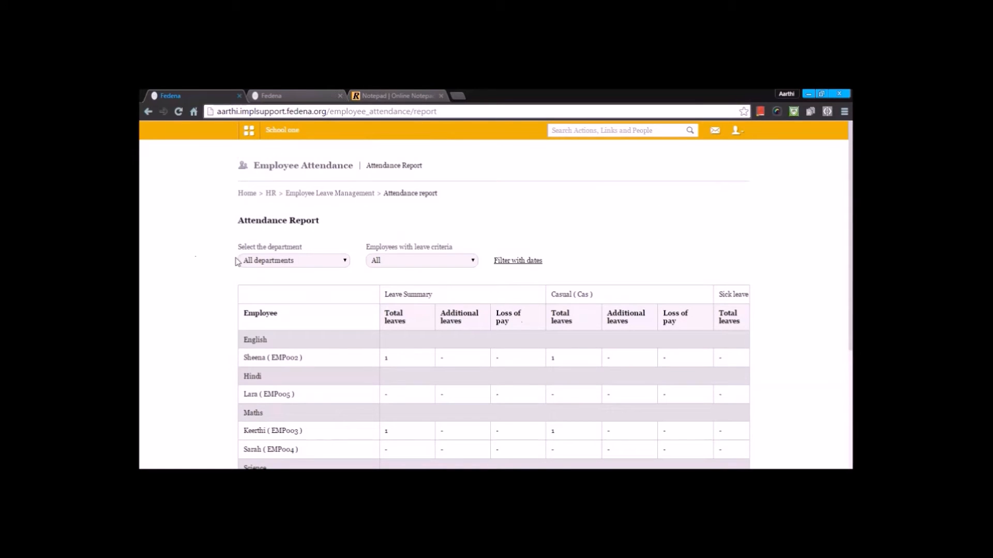
{"action": "left_click", "coordinate": [341, 262]}
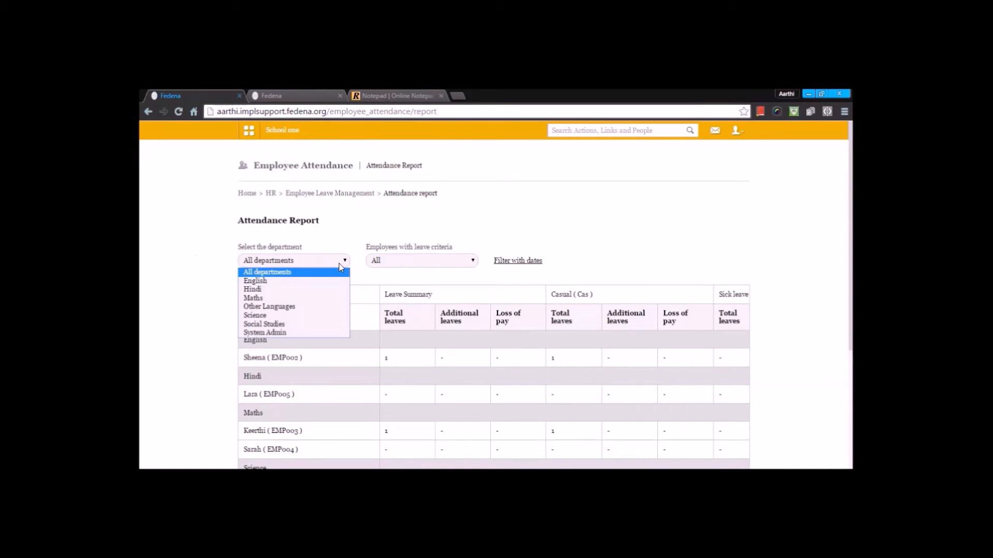
{"action": "left_click", "coordinate": [338, 271]}
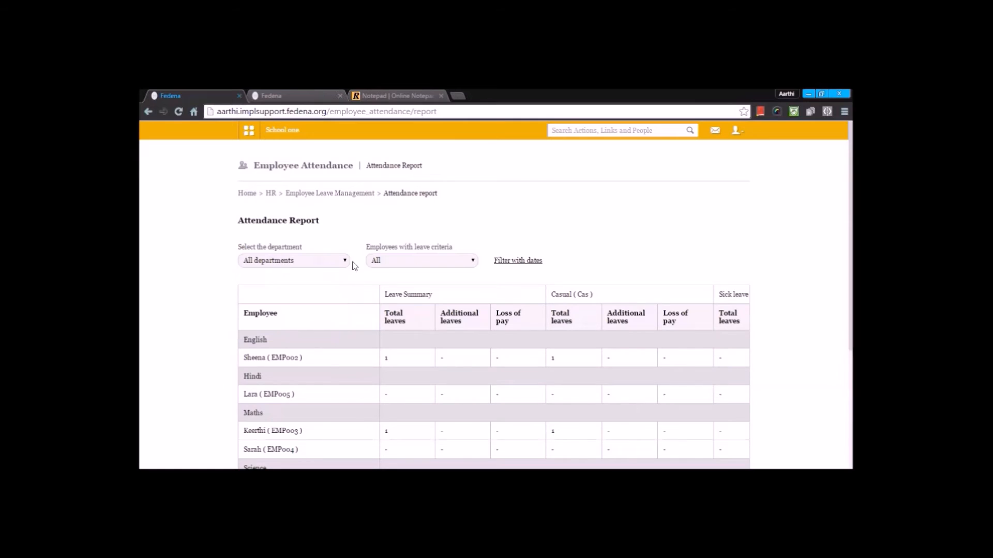
{"action": "left_click", "coordinate": [382, 261]}
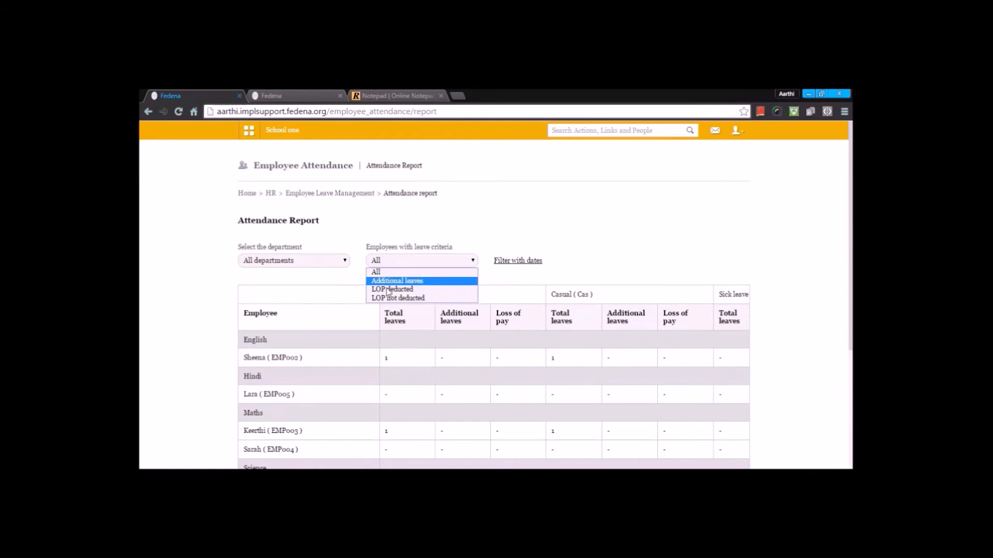
{"action": "left_click", "coordinate": [440, 230]}
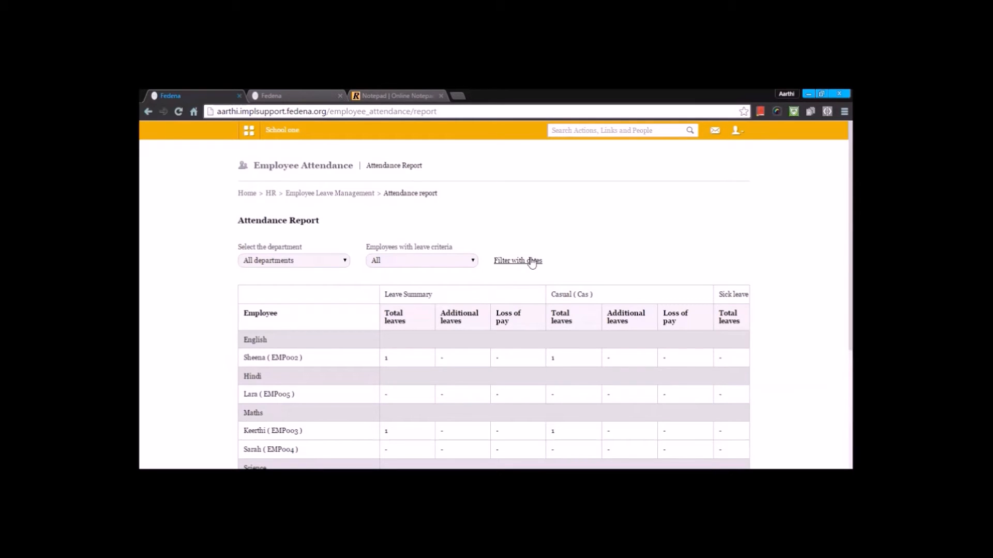
{"action": "scroll", "coordinate": [531, 267], "scroll_direction": "down", "scroll_amount": 3}
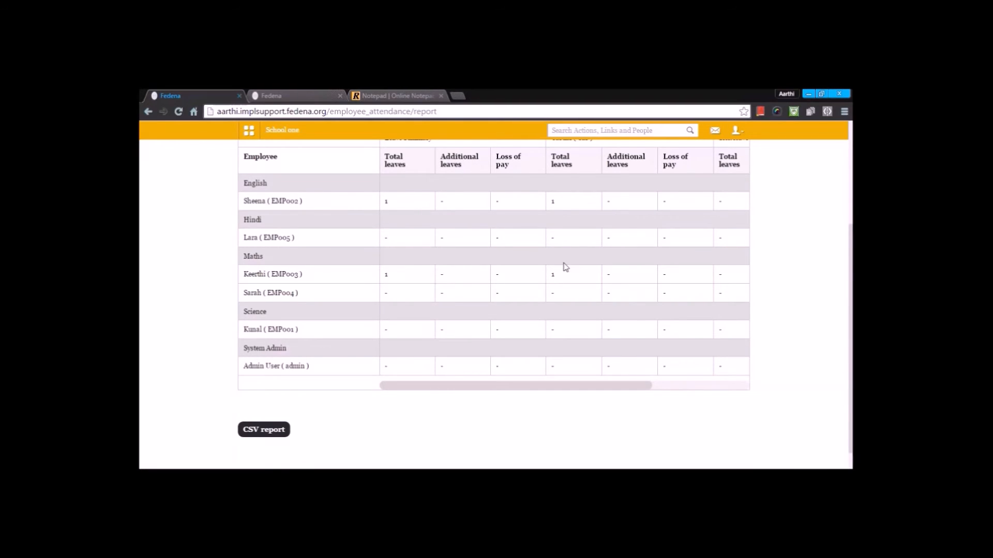
{"action": "scroll", "coordinate": [563, 266], "scroll_direction": "down", "scroll_amount": 1}
Step: Export the attendance report as a CSV report and return to Employee Leave Management
{"action": "left_click", "coordinate": [274, 417]}
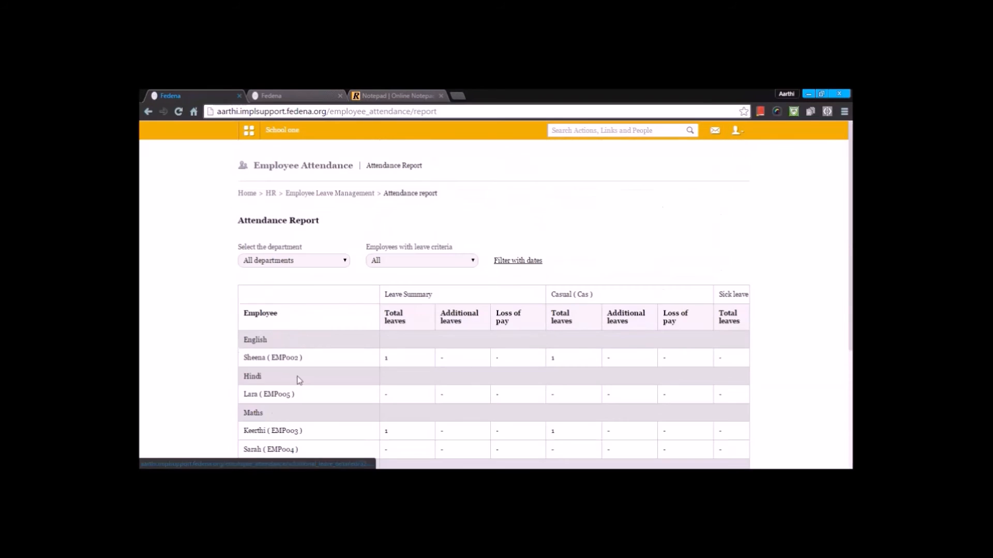
{"action": "left_click", "coordinate": [330, 193]}
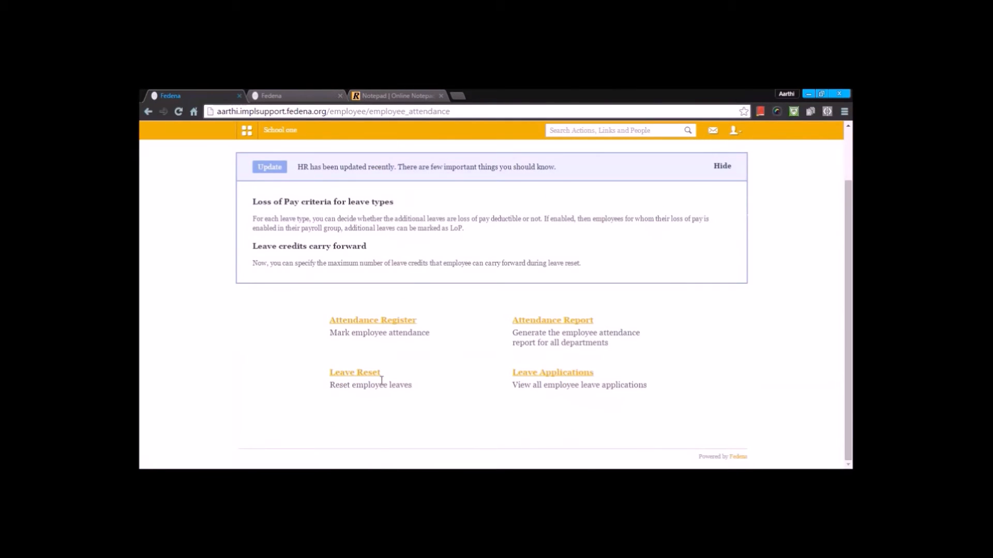
Step: Open Leave Reset and review the leave reset records and the leave reset settings
{"action": "left_click", "coordinate": [368, 374]}
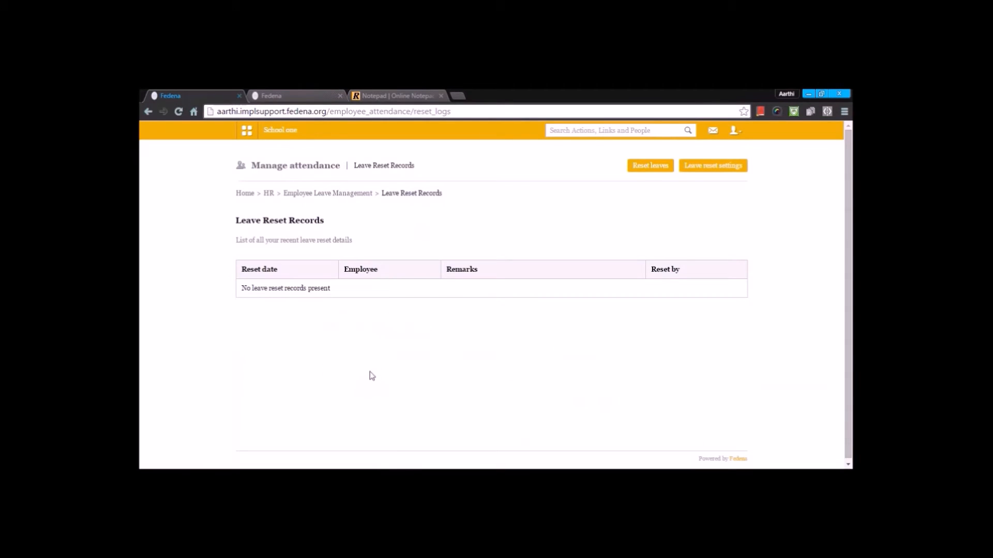
{"action": "left_click", "coordinate": [731, 168]}
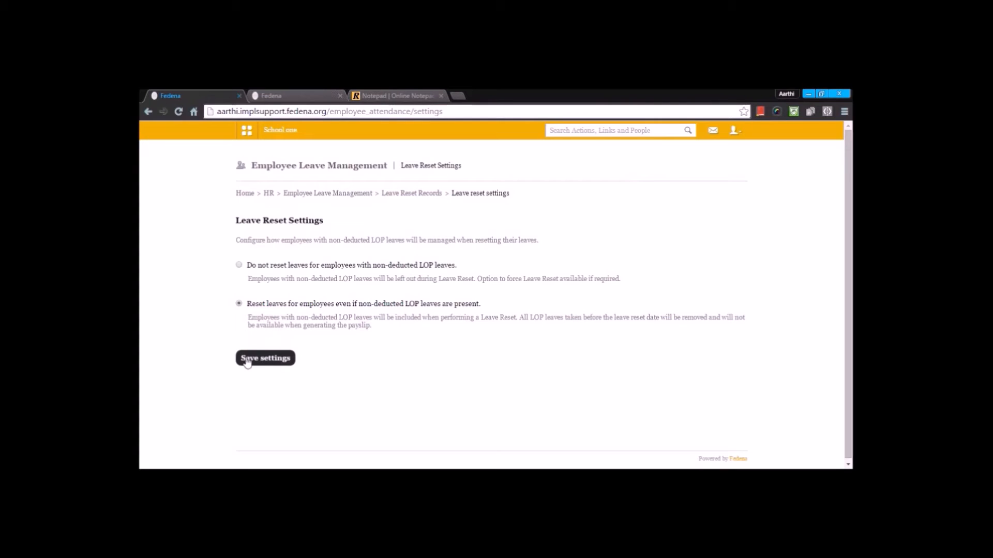
{"action": "left_click", "coordinate": [432, 195]}
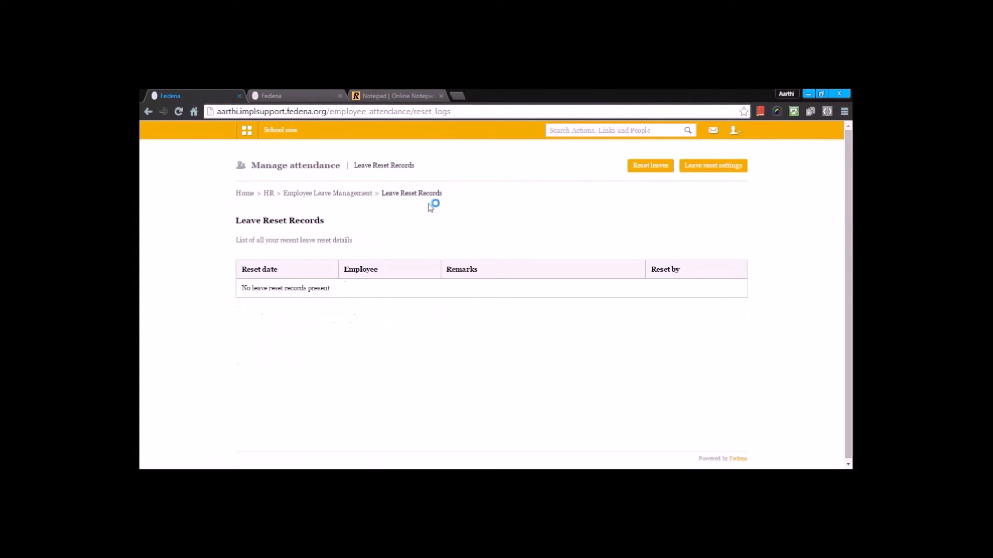
Step: Open Reset Leaves, list the English department's employees, and return to Employee Leave Management
{"action": "left_click", "coordinate": [652, 166]}
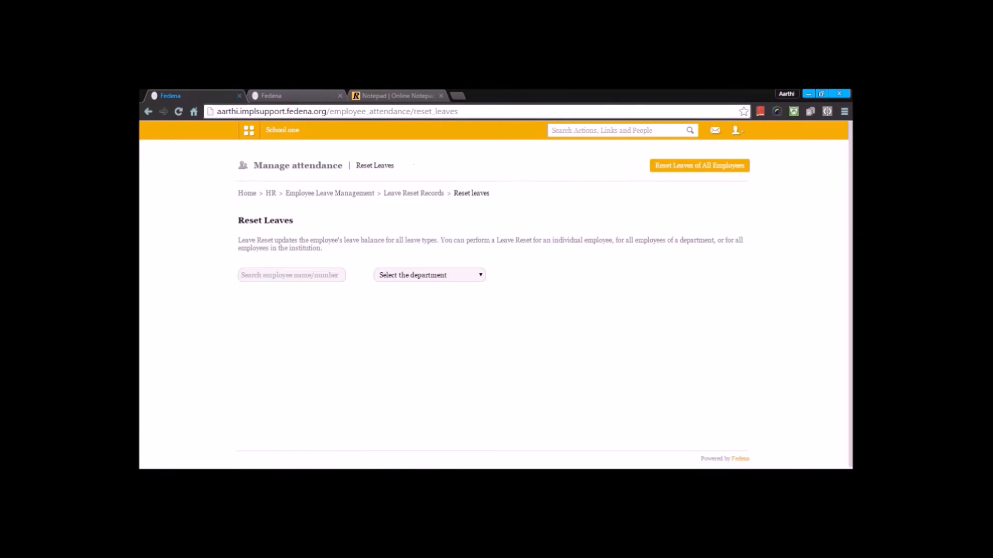
{"action": "left_click", "coordinate": [306, 275]}
{"action": "left_click", "coordinate": [403, 276]}
{"action": "left_click", "coordinate": [410, 293]}
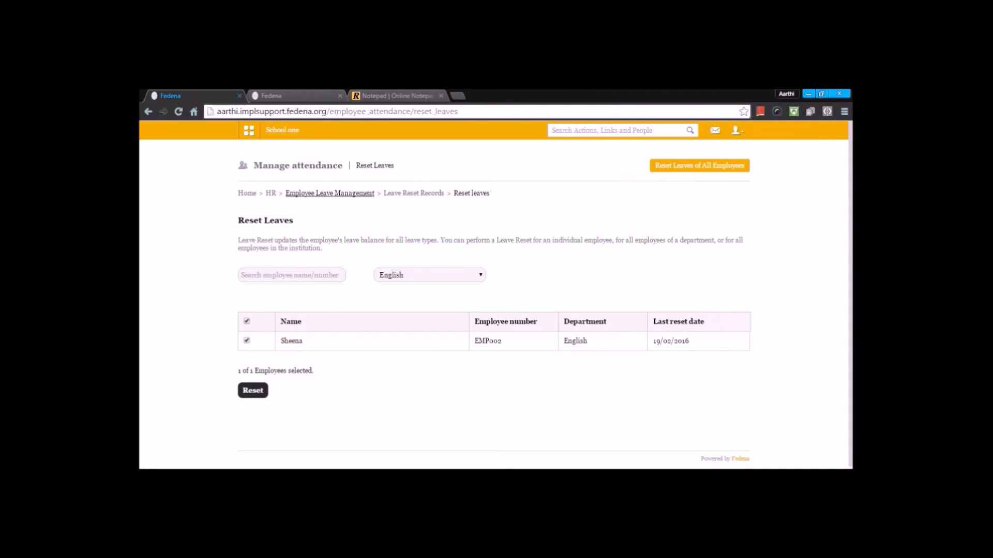
{"action": "left_click", "coordinate": [343, 194]}
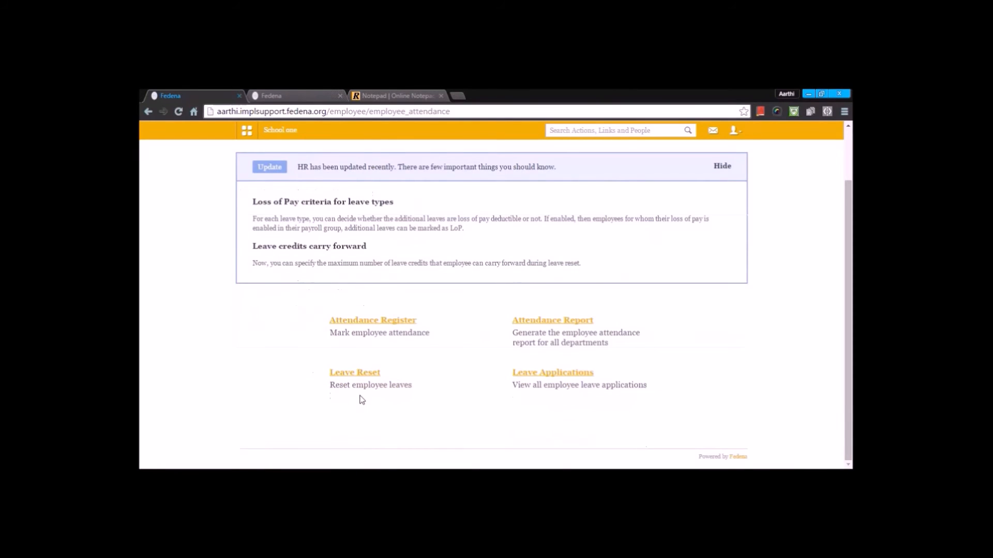
Step: Open Leave Applications and filter them by the English department
{"action": "left_click", "coordinate": [571, 375]}
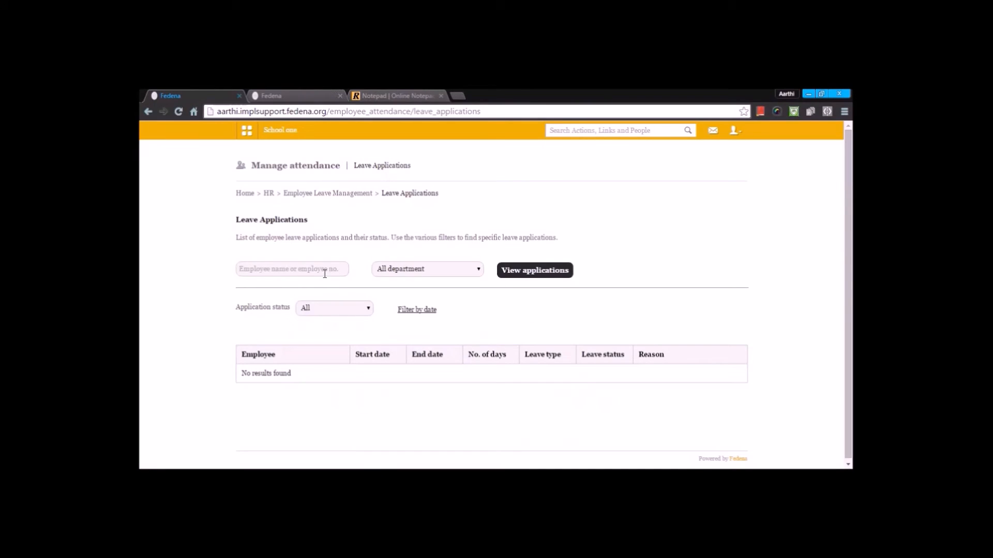
{"action": "left_click", "coordinate": [399, 269]}
{"action": "left_click", "coordinate": [401, 291]}
{"action": "left_click", "coordinate": [267, 270]}
Step: Go back to HR, open Payroll and Payslip Management, and open Payslips for Payroll Groups
{"action": "left_click", "coordinate": [318, 193]}
{"action": "scroll", "coordinate": [279, 203], "scroll_direction": "down", "scroll_amount": 2}
{"action": "scroll", "coordinate": [278, 203], "scroll_direction": "up", "scroll_amount": 2}
{"action": "left_click", "coordinate": [268, 193]}
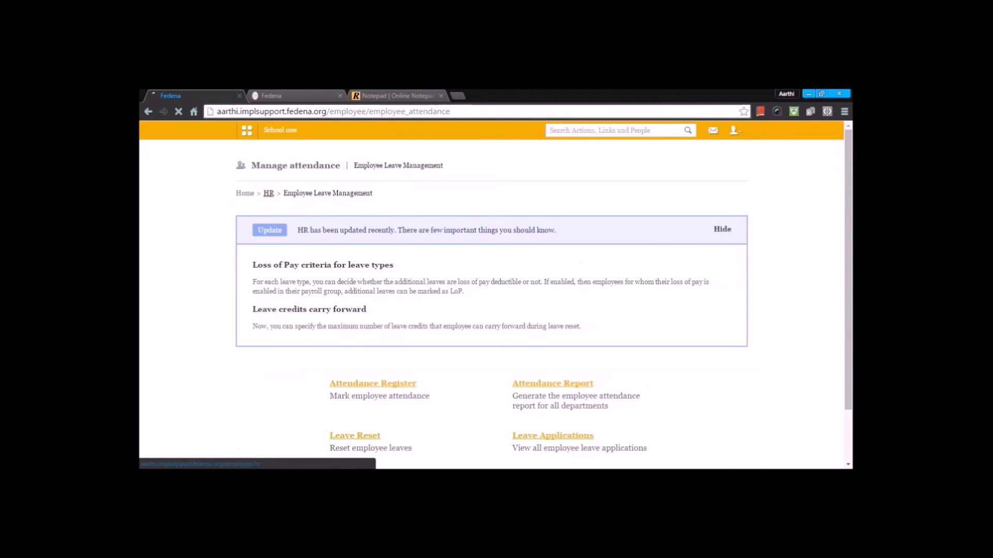
{"action": "scroll", "coordinate": [373, 260], "scroll_direction": "down", "scroll_amount": 1}
{"action": "scroll", "coordinate": [373, 260], "scroll_direction": "down", "scroll_amount": 3}
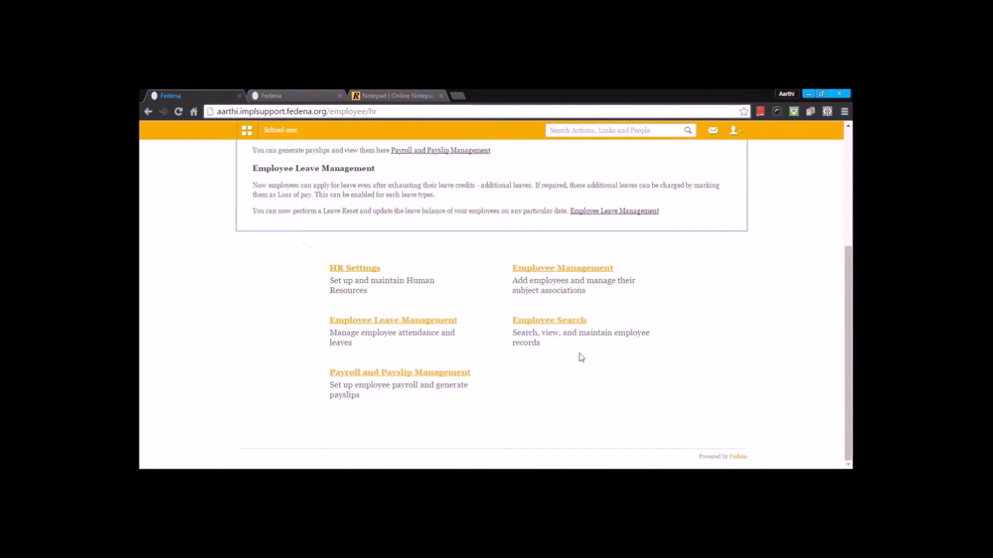
{"action": "left_click", "coordinate": [457, 370]}
{"action": "scroll", "coordinate": [456, 371], "scroll_direction": "down", "scroll_amount": 5}
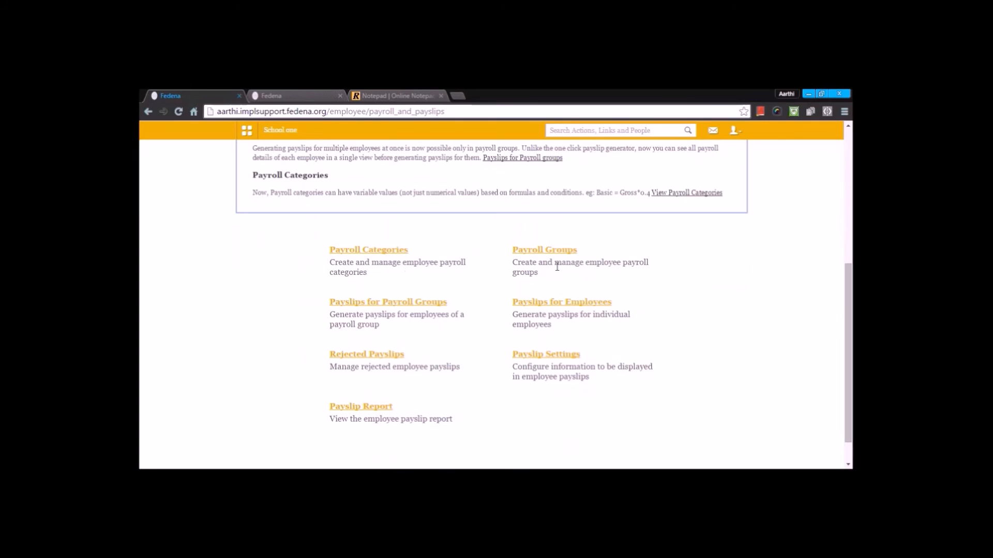
{"action": "left_click", "coordinate": [402, 305]}
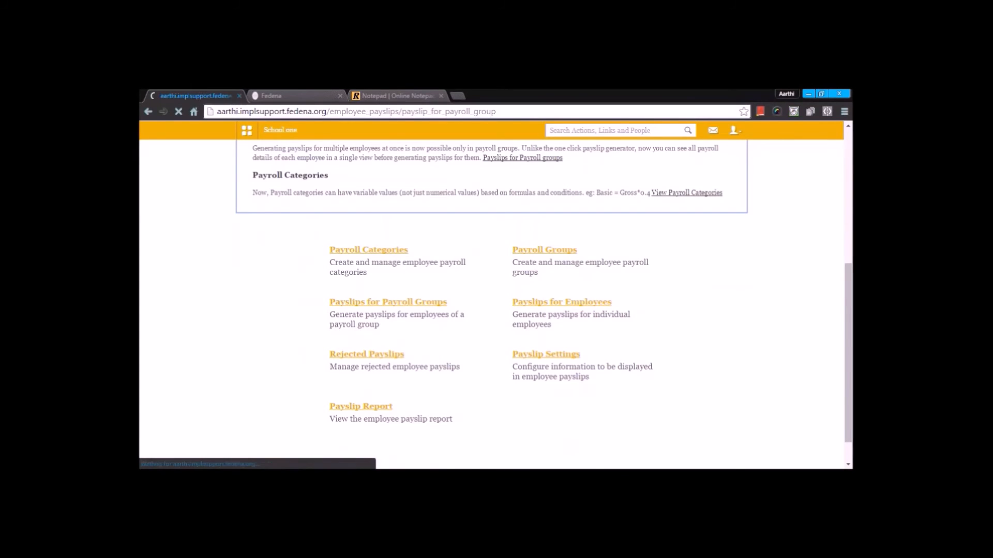
Step: Examine the rejected payslips list and its payroll group filter, then return to Payslips for Payroll Groups
{"action": "scroll", "coordinate": [403, 307], "scroll_direction": "down", "scroll_amount": 3}
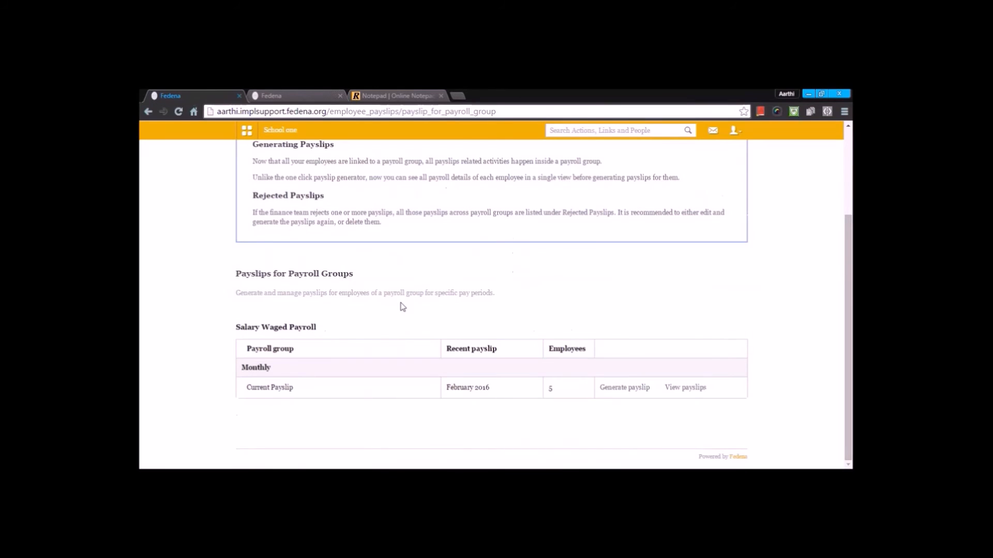
{"action": "scroll", "coordinate": [403, 307], "scroll_direction": "up", "scroll_amount": 3}
{"action": "scroll", "coordinate": [403, 307], "scroll_direction": "down", "scroll_amount": 3}
{"action": "scroll", "coordinate": [793, 240], "scroll_direction": "up", "scroll_amount": 3}
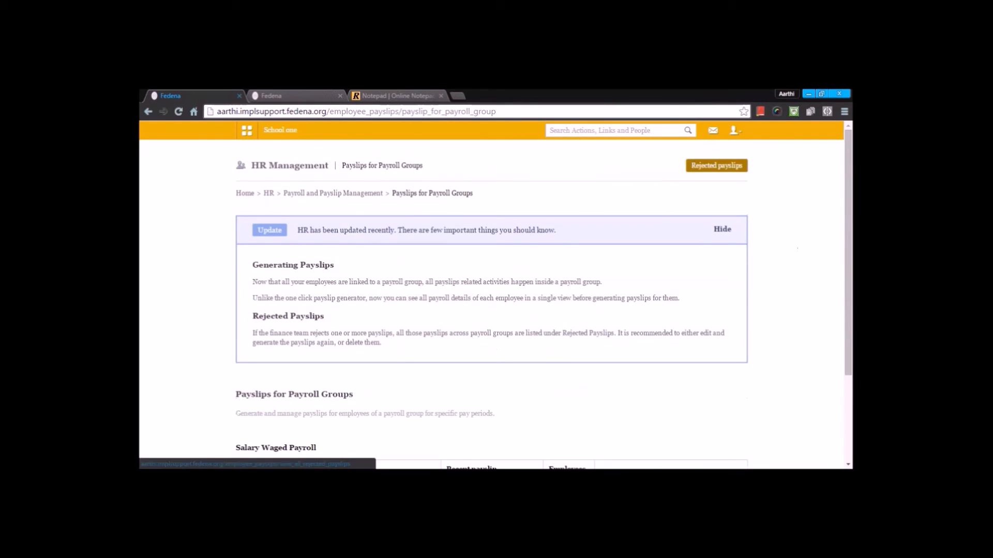
{"action": "left_click", "coordinate": [716, 165]}
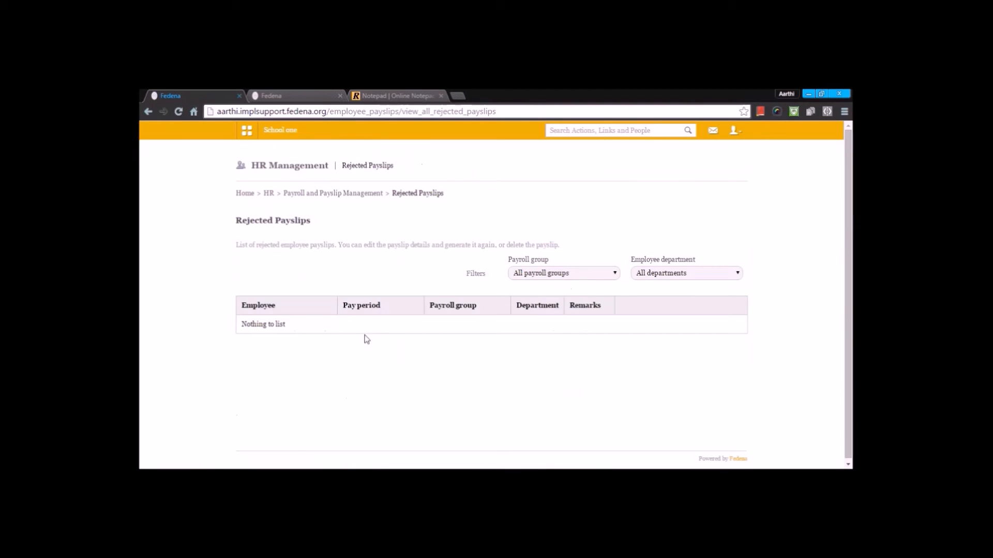
{"action": "left_click", "coordinate": [555, 273]}
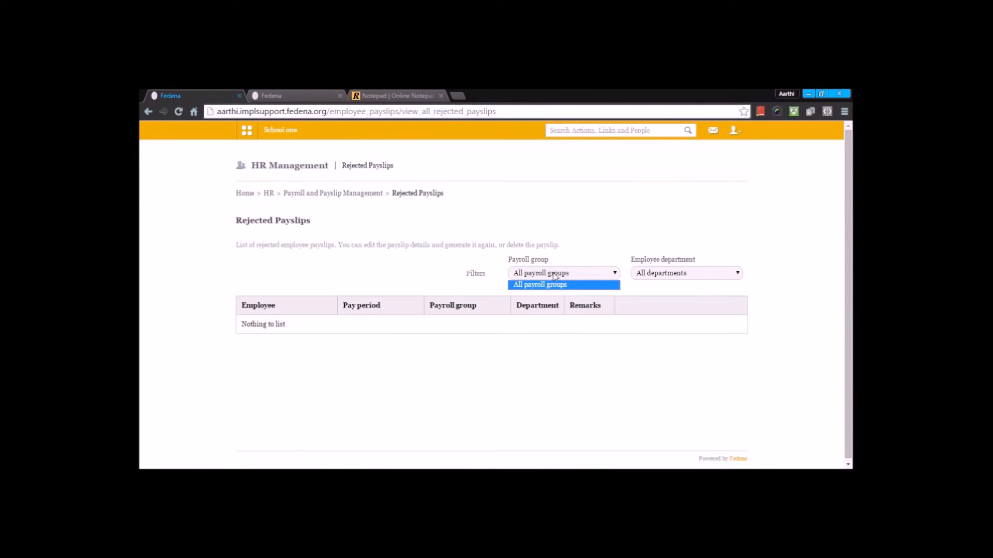
{"action": "key", "text": "alt+Left"}
Step: Start generating payslips for the Current Payslip group with the pay period February 2016
{"action": "scroll", "coordinate": [506, 267], "scroll_direction": "down", "scroll_amount": 3}
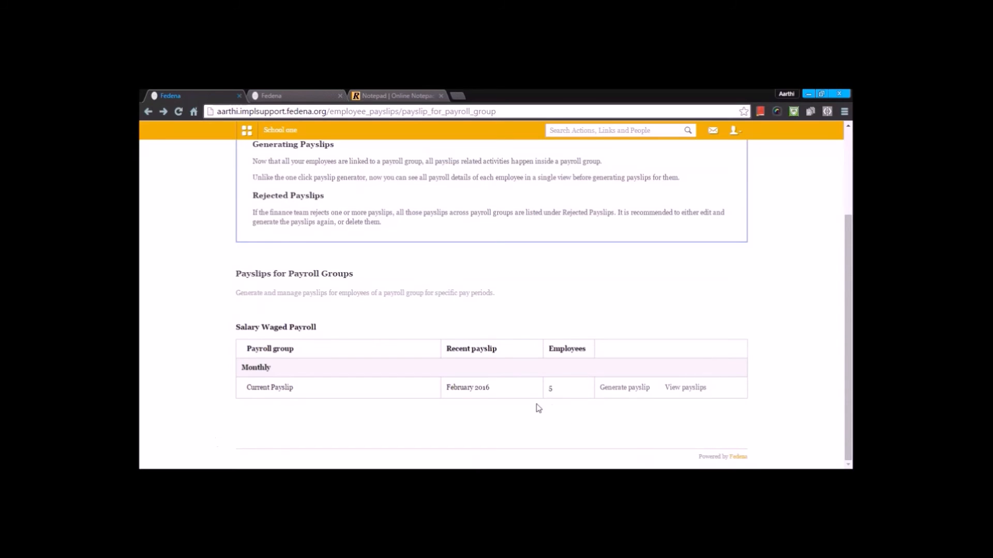
{"action": "left_click", "coordinate": [626, 389]}
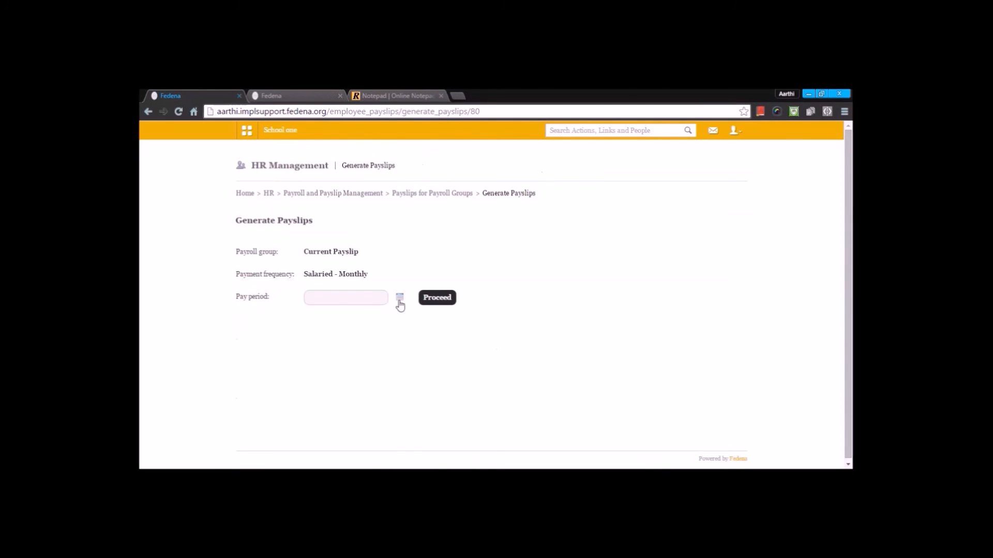
{"action": "left_click", "coordinate": [399, 301]}
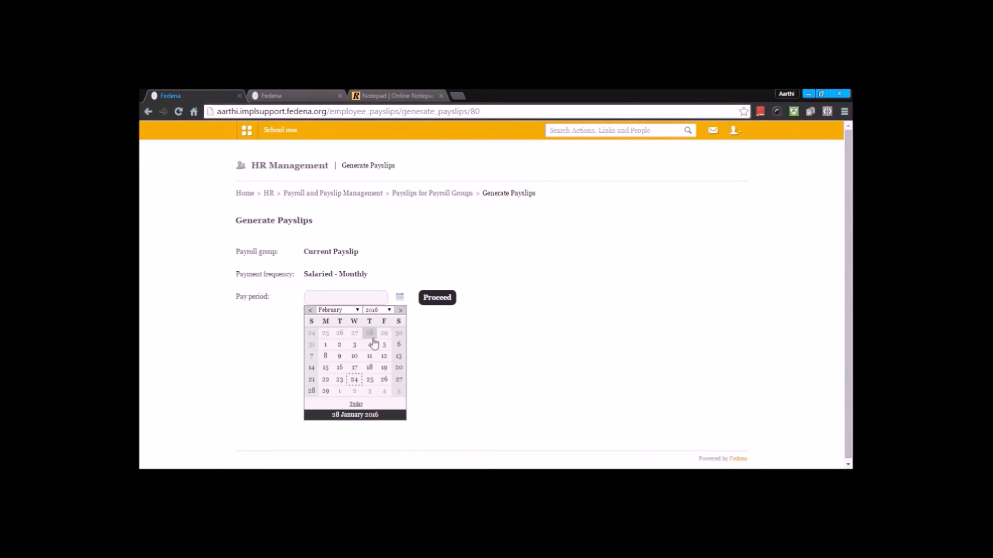
{"action": "left_click", "coordinate": [321, 365]}
{"action": "left_click", "coordinate": [444, 299]}
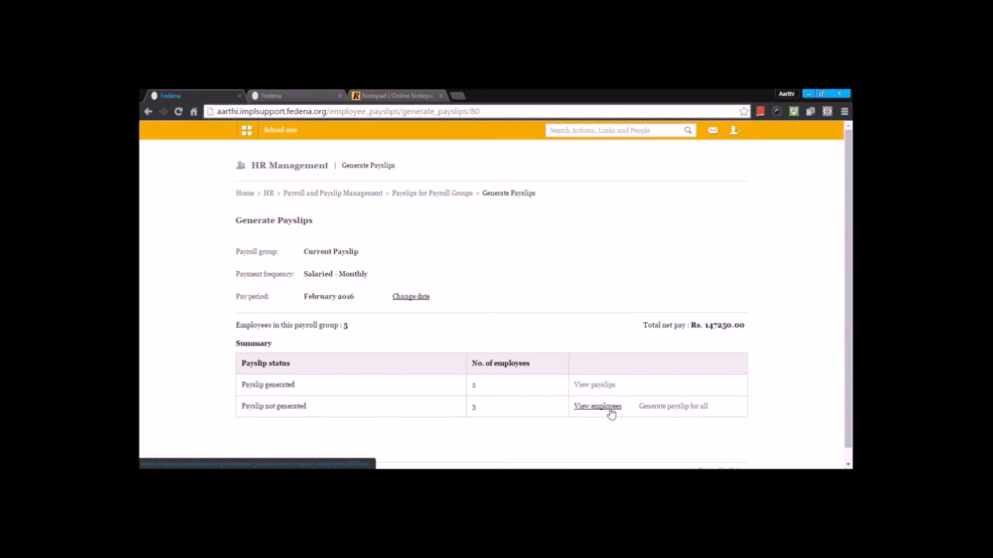
Step: Generate payslips for all employees still lacking one and confirm the generation
{"action": "left_click", "coordinate": [653, 411]}
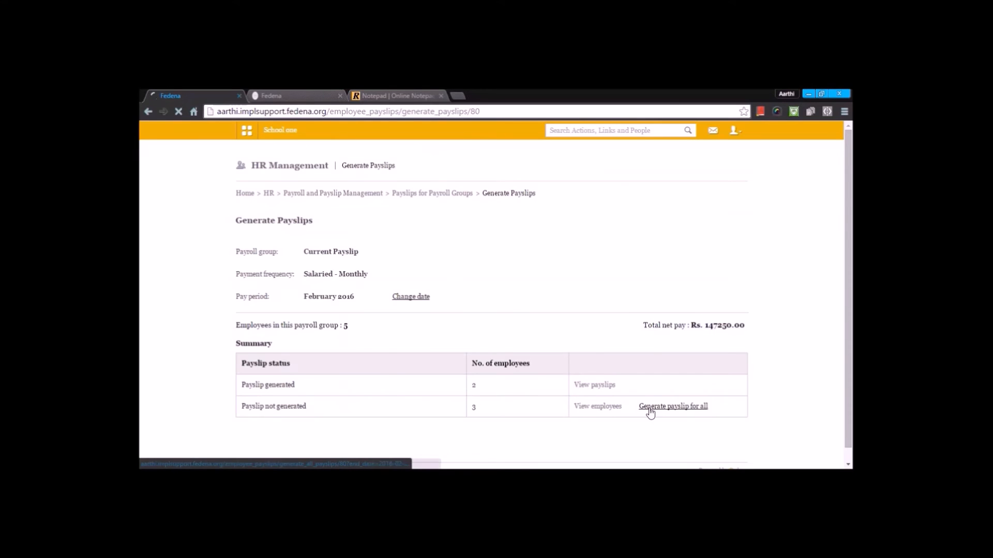
{"action": "scroll", "coordinate": [367, 335], "scroll_direction": "down", "scroll_amount": 2}
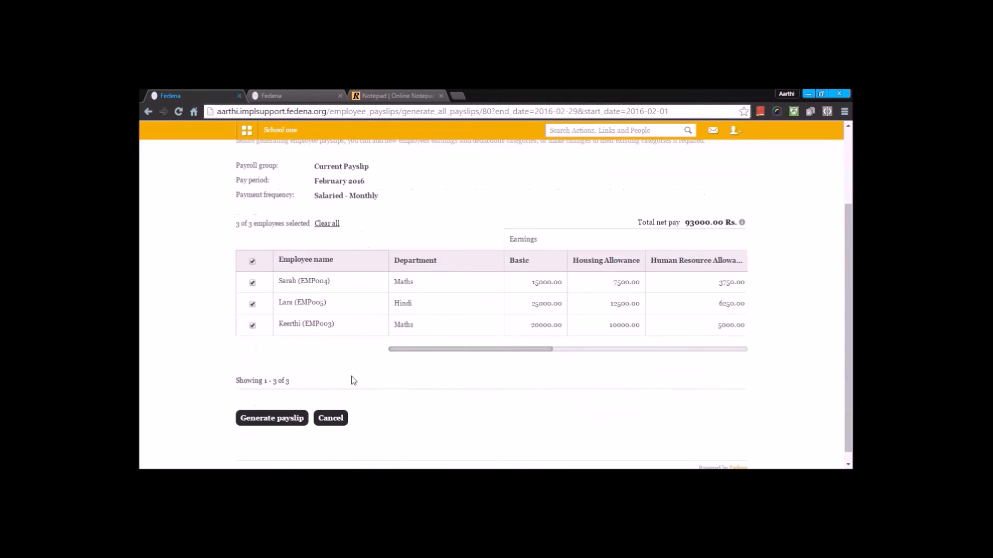
{"action": "left_click", "coordinate": [288, 419]}
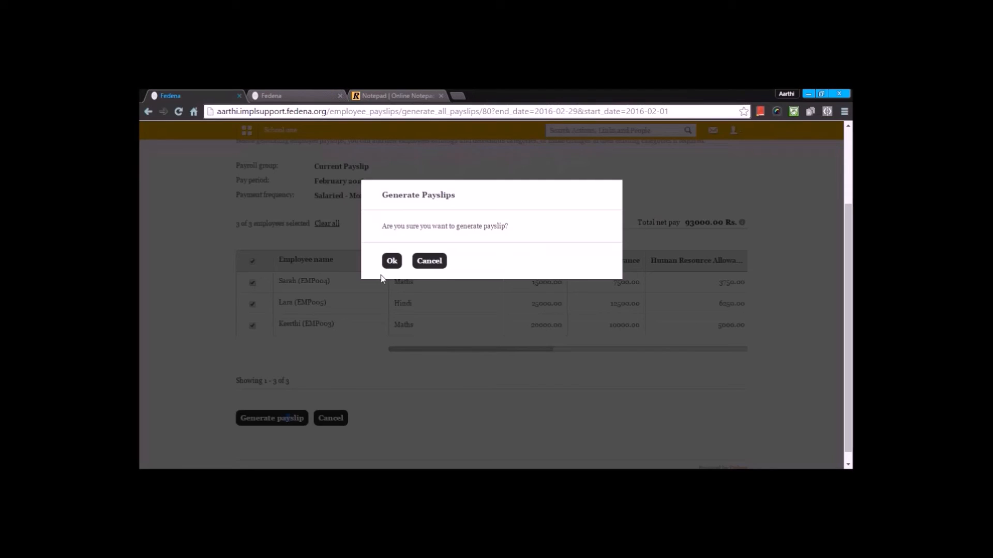
{"action": "left_click", "coordinate": [392, 261]}
{"action": "left_click", "coordinate": [399, 330]}
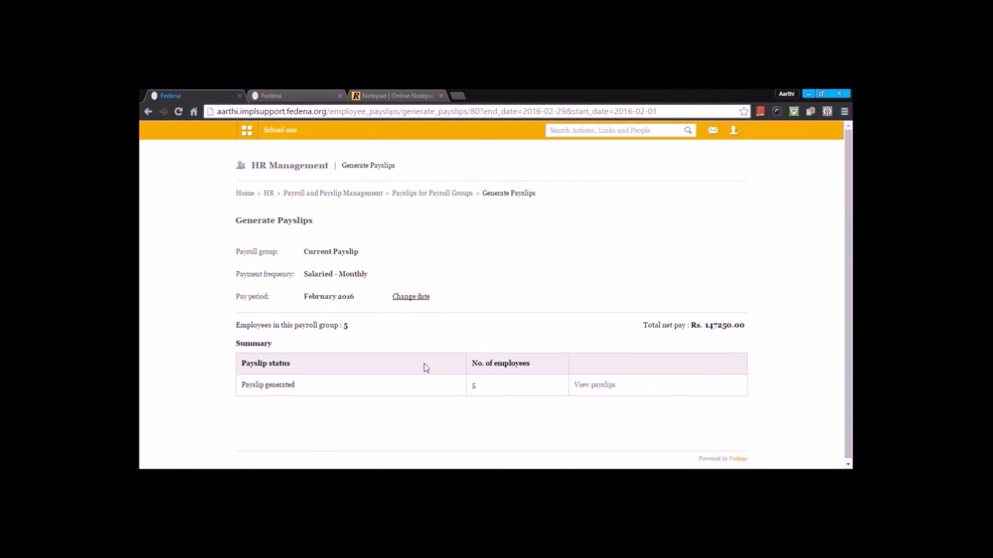
Step: View the generated February 2016 payslips and open two employees' individual payslips
{"action": "left_click", "coordinate": [608, 386]}
{"action": "scroll", "coordinate": [584, 378], "scroll_direction": "down", "scroll_amount": 2}
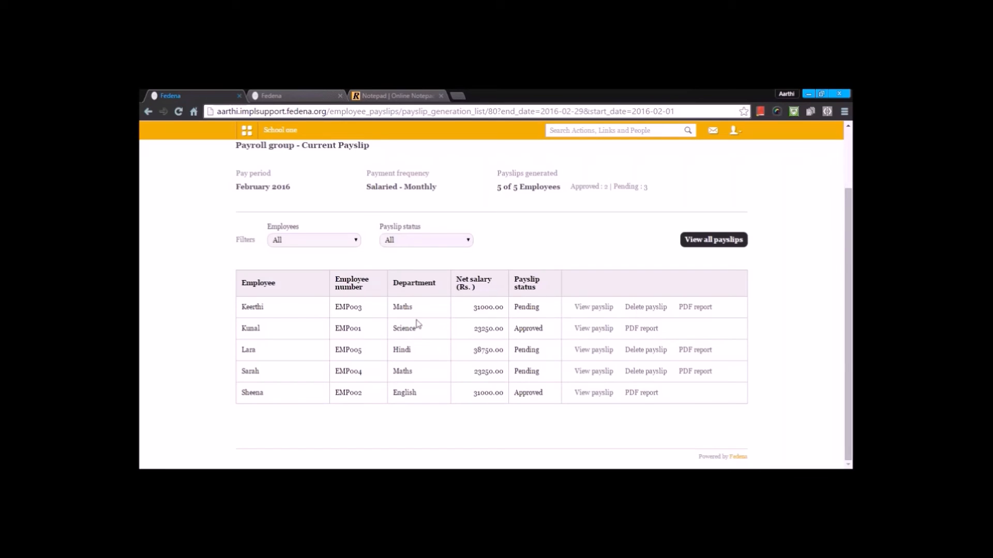
{"action": "left_click", "coordinate": [593, 308]}
{"action": "scroll", "coordinate": [591, 321], "scroll_direction": "down", "scroll_amount": 5}
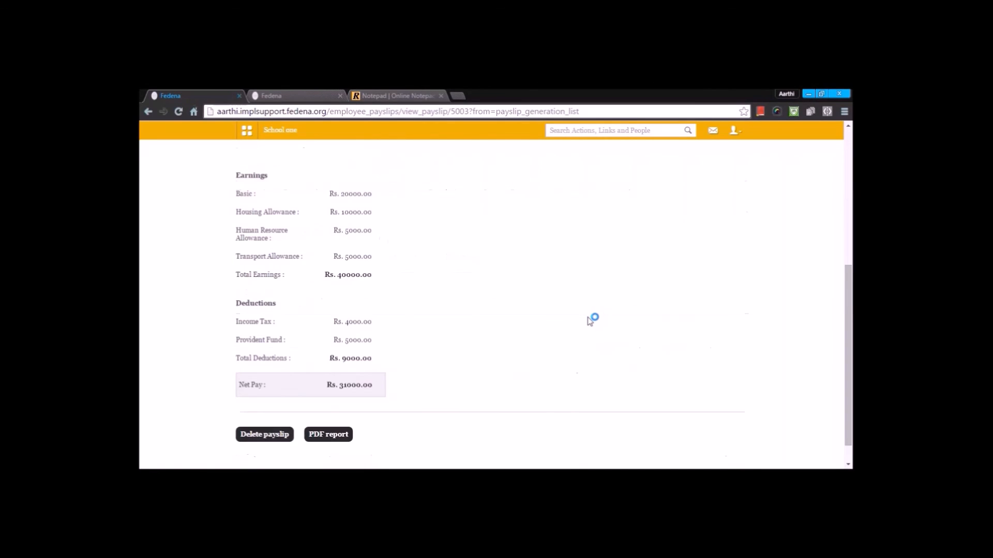
{"action": "key", "text": "alt+Left"}
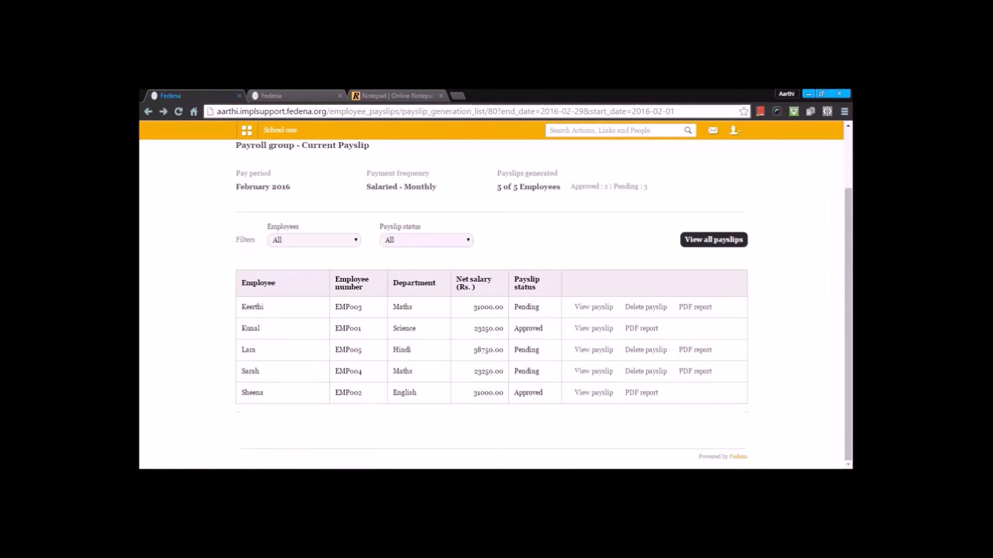
{"action": "left_click", "coordinate": [594, 328]}
{"action": "scroll", "coordinate": [605, 330], "scroll_direction": "down", "scroll_amount": 5}
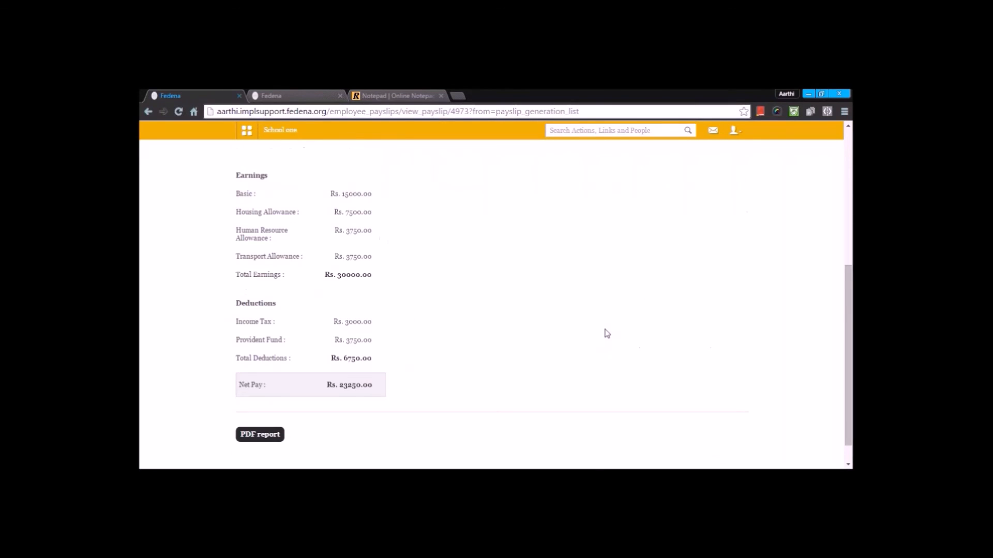
{"action": "key", "text": "alt+Left"}
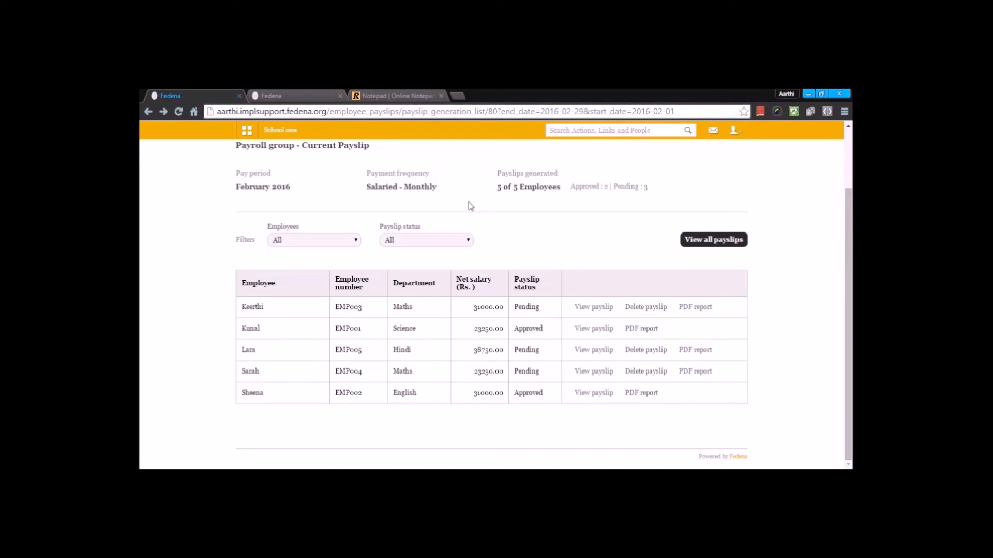
Step: Return to Payroll and Payslip Management and open Payslips for Employees
{"action": "scroll", "coordinate": [469, 201], "scroll_direction": "up", "scroll_amount": 2}
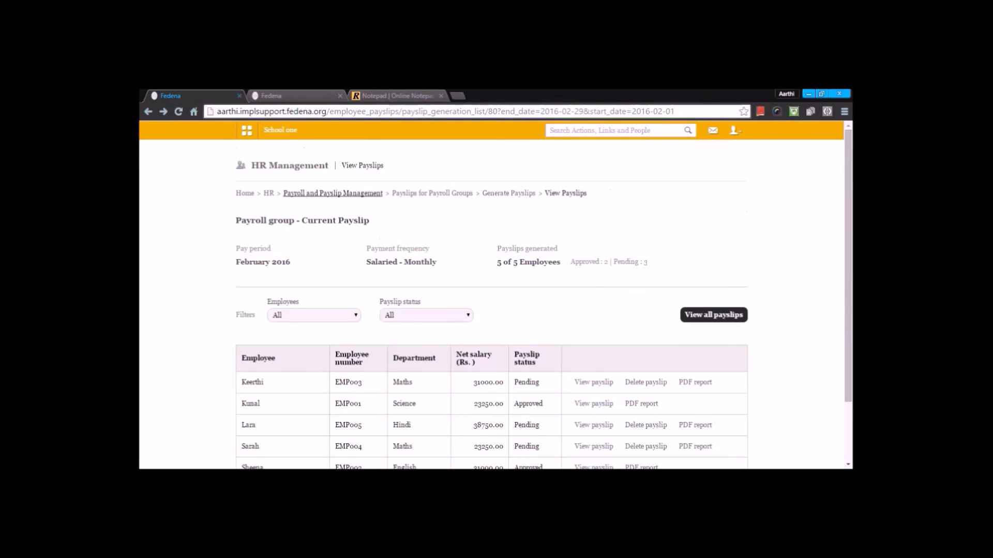
{"action": "left_click", "coordinate": [469, 202]}
{"action": "scroll", "coordinate": [476, 317], "scroll_direction": "down", "scroll_amount": 3}
{"action": "scroll", "coordinate": [462, 307], "scroll_direction": "up", "scroll_amount": 2}
{"action": "scroll", "coordinate": [423, 297], "scroll_direction": "down", "scroll_amount": 3}
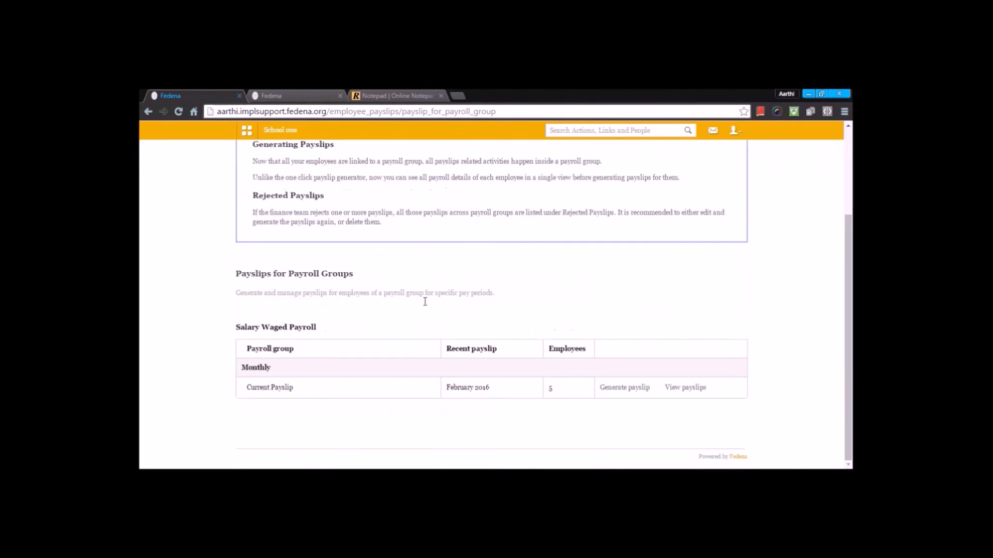
{"action": "scroll", "coordinate": [416, 315], "scroll_direction": "up", "scroll_amount": 5}
{"action": "left_click", "coordinate": [374, 197]}
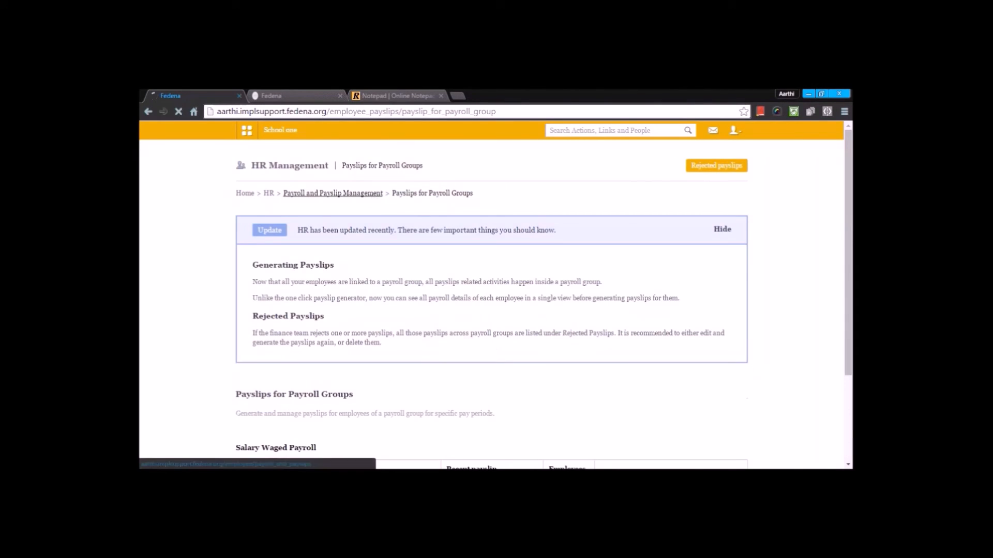
{"action": "scroll", "coordinate": [433, 365], "scroll_direction": "down", "scroll_amount": 5}
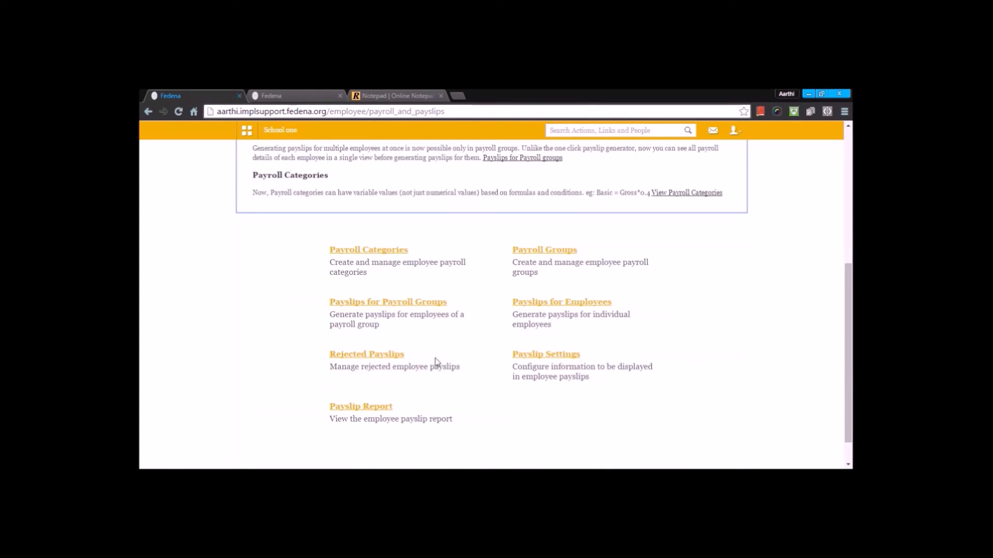
{"action": "left_click", "coordinate": [593, 302]}
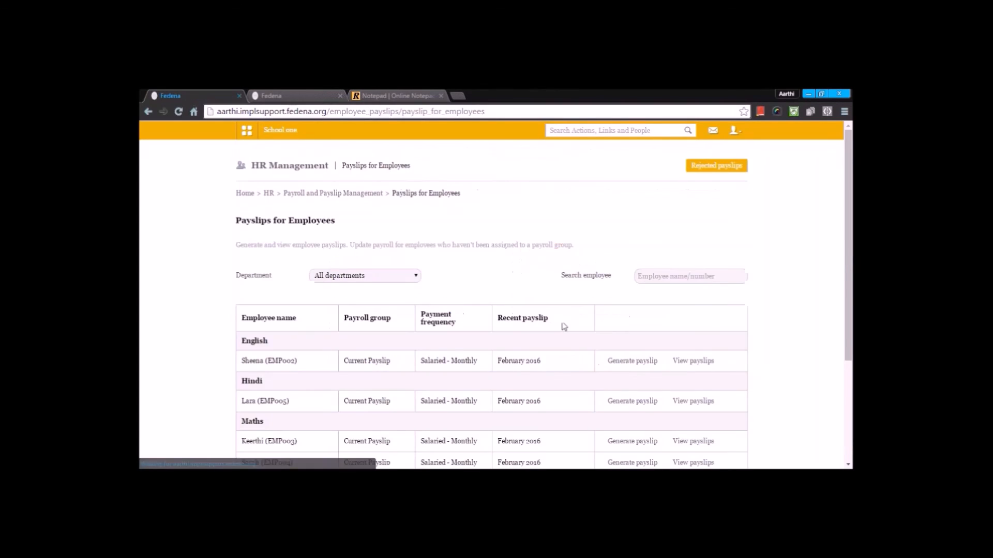
Step: Scan the employee payslip list, then return to Payroll and Payslip Management and check the Rejected Payslips page
{"action": "scroll", "coordinate": [564, 326], "scroll_direction": "down", "scroll_amount": 3}
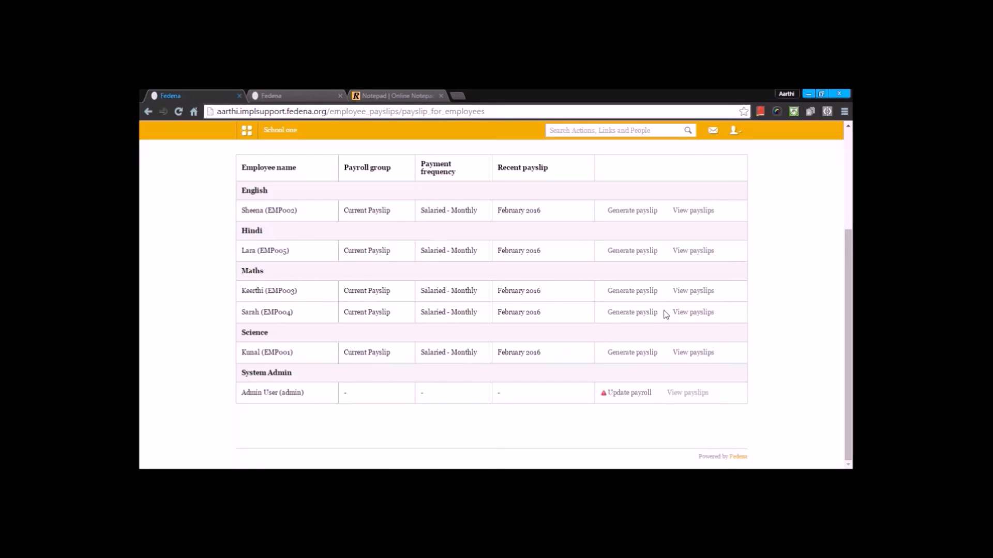
{"action": "scroll", "coordinate": [390, 241], "scroll_direction": "up", "scroll_amount": 3}
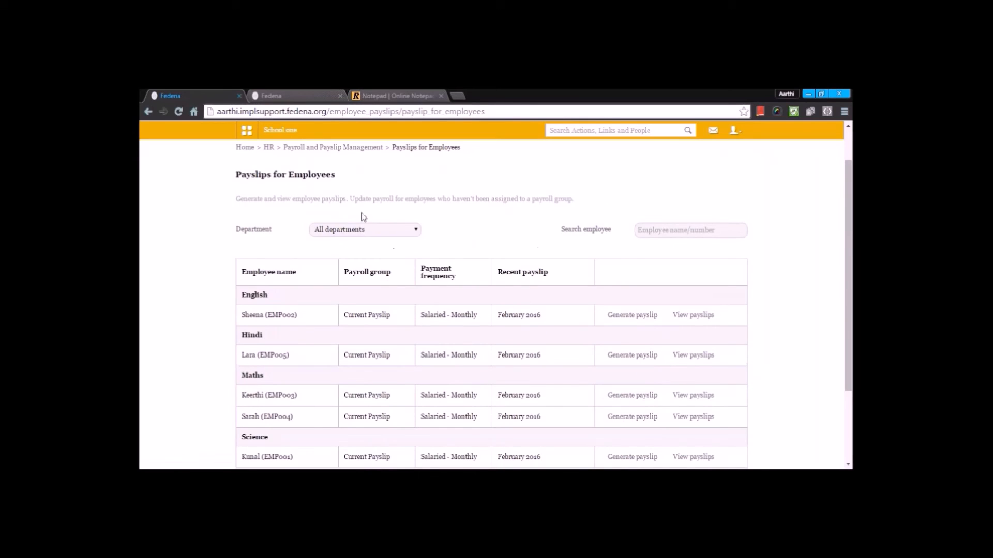
{"action": "left_click", "coordinate": [332, 149]}
{"action": "scroll", "coordinate": [372, 258], "scroll_direction": "down", "scroll_amount": 5}
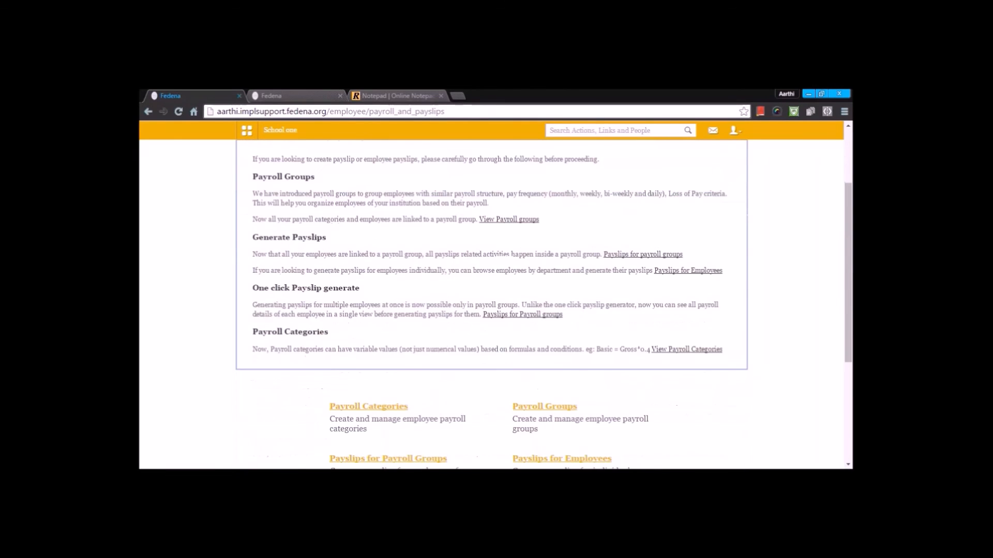
{"action": "left_click", "coordinate": [381, 356]}
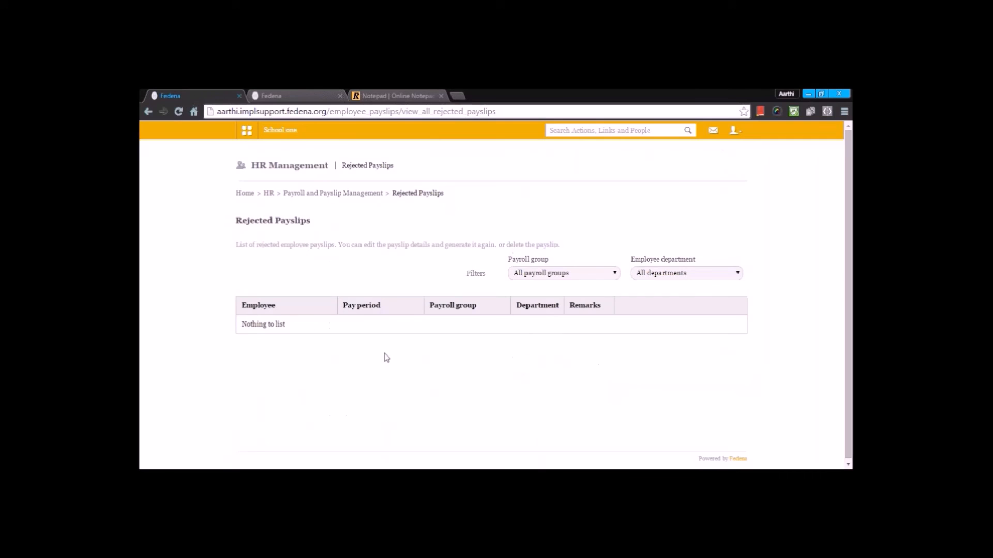
{"action": "key", "text": "alt+Left"}
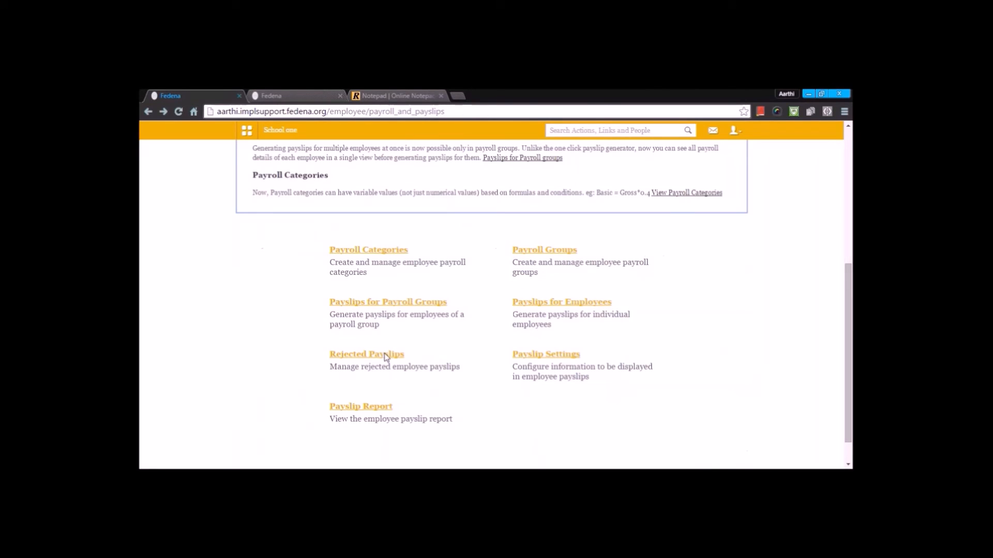
Step: Open Payslip Settings and review which employee, bank, attendance and payroll details can appear on payslips
{"action": "left_click", "coordinate": [572, 355]}
{"action": "scroll", "coordinate": [573, 355], "scroll_direction": "down", "scroll_amount": 2}
{"action": "scroll", "coordinate": [492, 305], "scroll_direction": "down", "scroll_amount": 2}
{"action": "scroll", "coordinate": [491, 305], "scroll_direction": "up", "scroll_amount": 3}
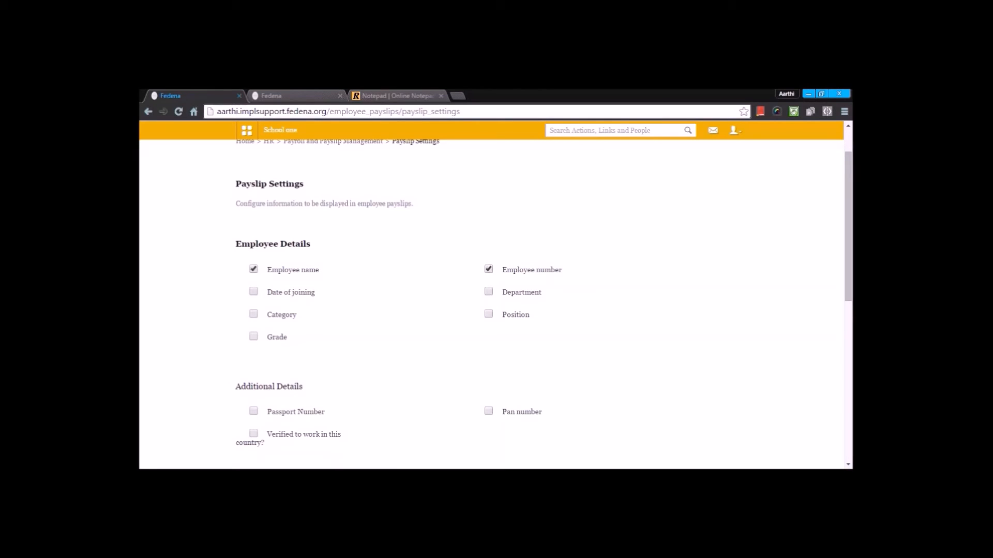
{"action": "scroll", "coordinate": [569, 358], "scroll_direction": "down", "scroll_amount": 6}
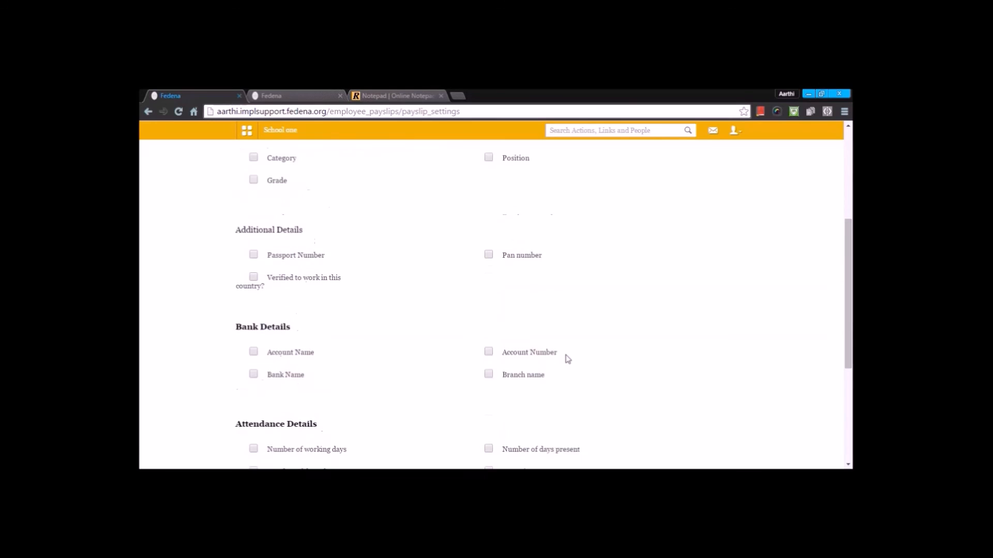
{"action": "scroll", "coordinate": [567, 360], "scroll_direction": "down", "scroll_amount": 1}
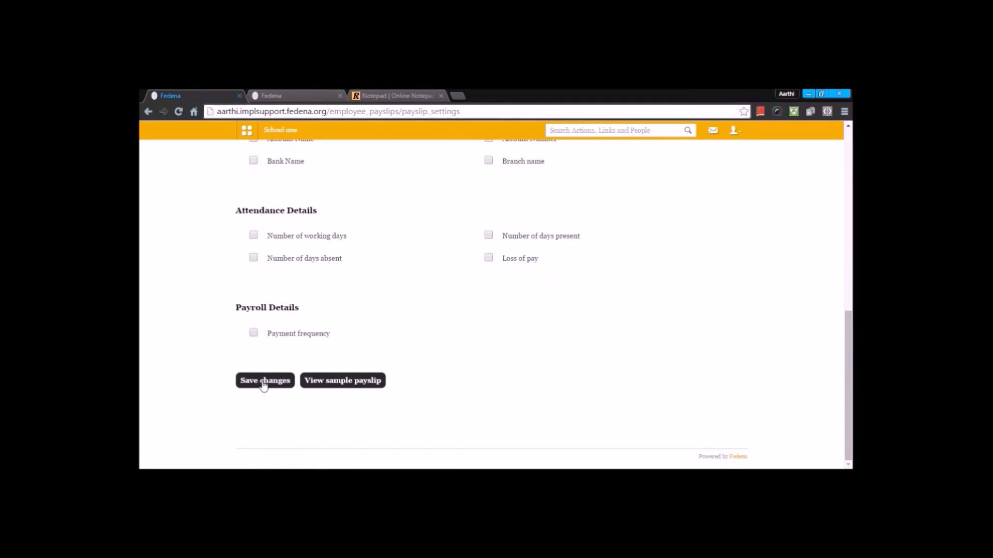
{"action": "key", "text": "alt+Left"}
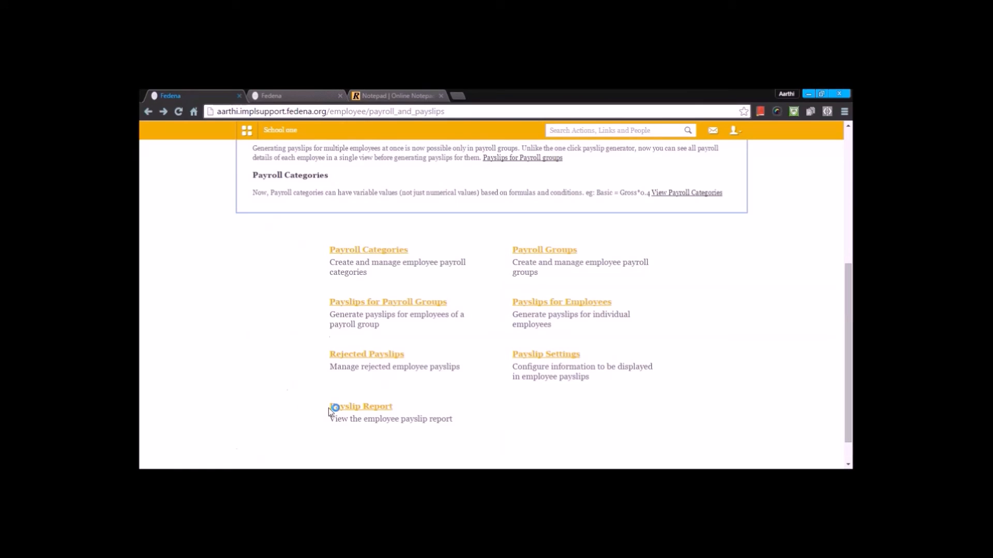
Step: Open the Payslip Report and view payslips for all departments from 01 February 2016 to 29 February 2016
{"action": "left_click", "coordinate": [363, 410]}
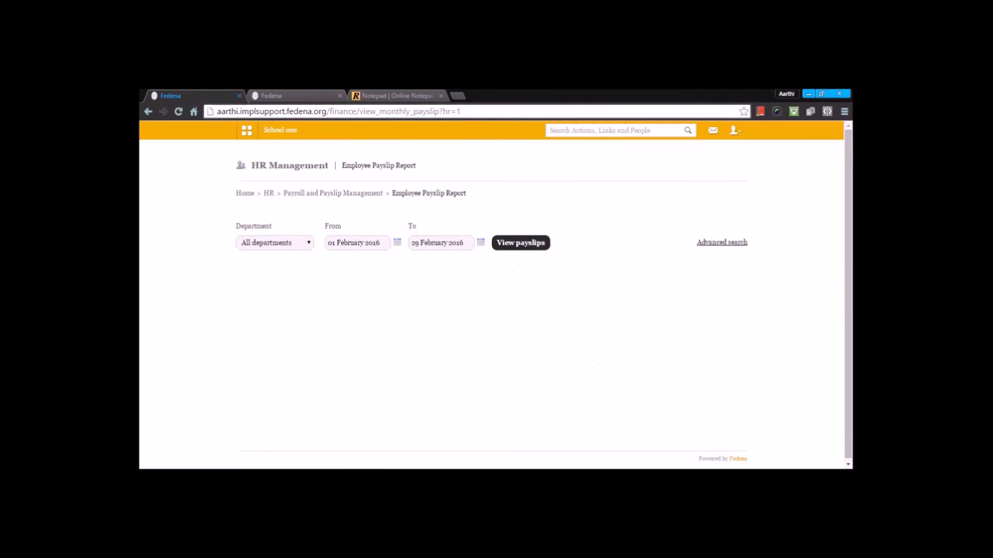
{"action": "left_click", "coordinate": [397, 243]}
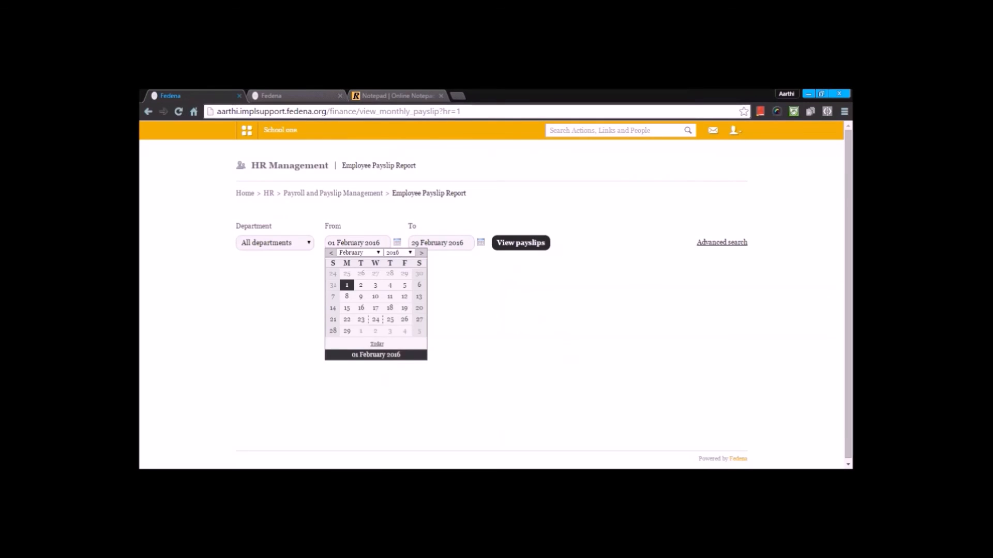
{"action": "left_click", "coordinate": [521, 243]}
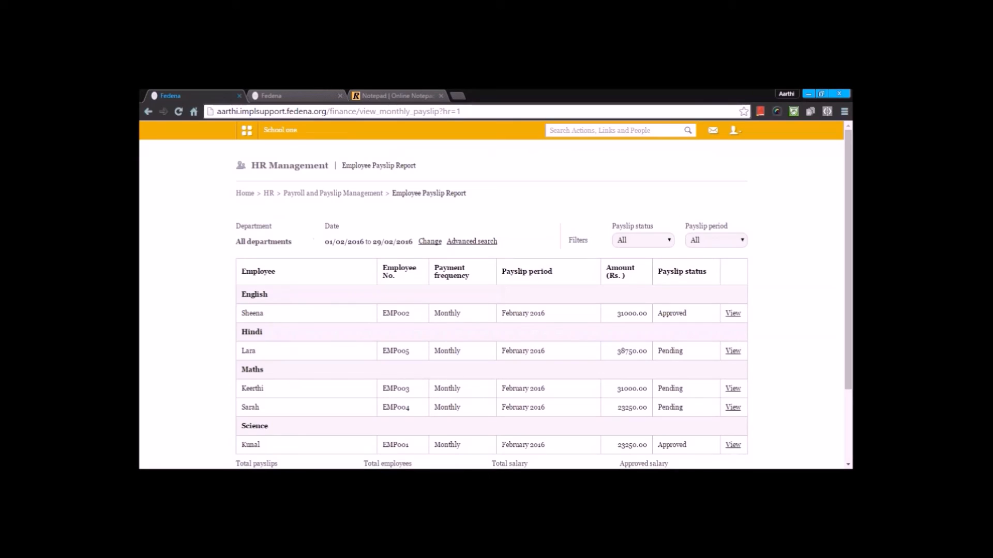
{"action": "scroll", "coordinate": [491, 300], "scroll_direction": "down", "scroll_amount": 3}
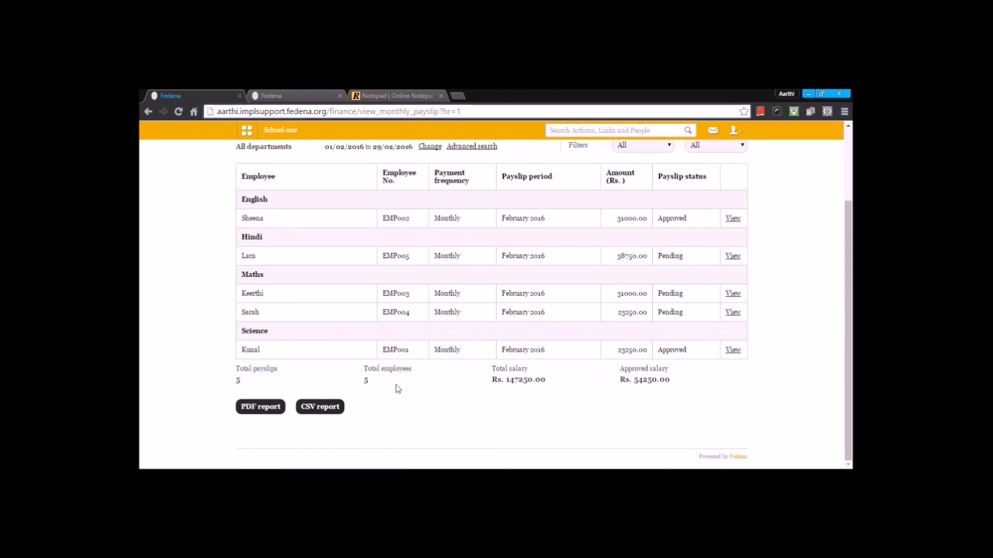
{"action": "scroll", "coordinate": [396, 389], "scroll_direction": "up", "scroll_amount": 3}
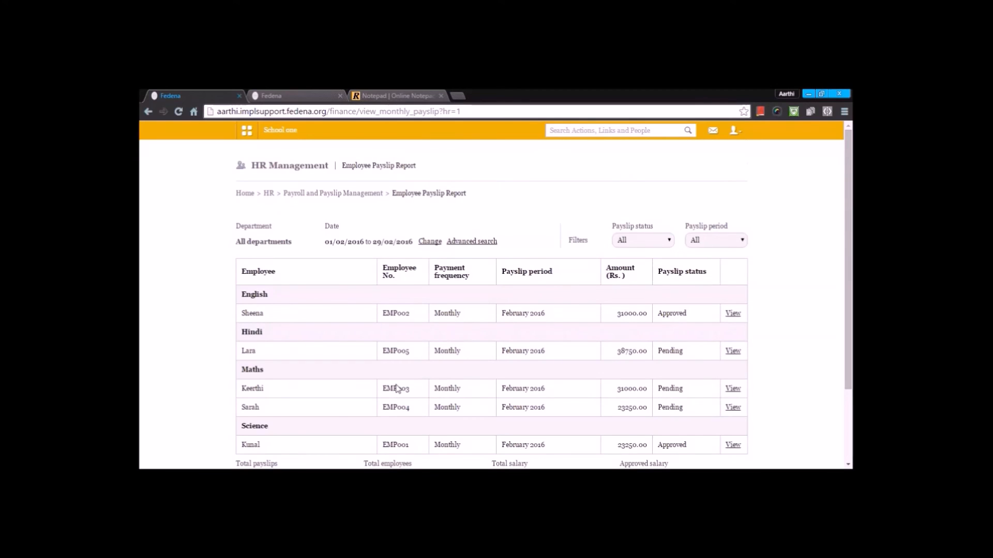
{"action": "scroll", "coordinate": [397, 389], "scroll_direction": "down", "scroll_amount": 3}
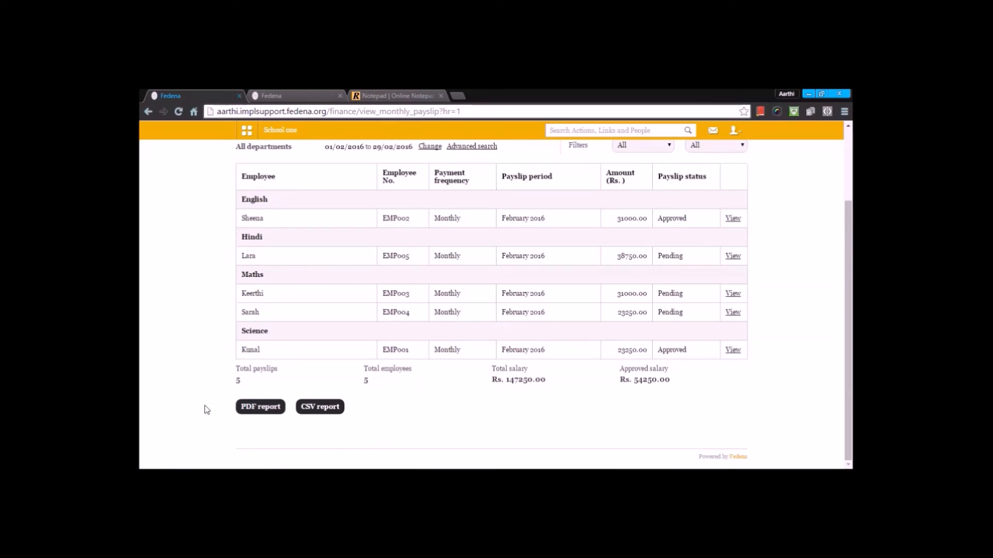
{"action": "scroll", "coordinate": [278, 426], "scroll_direction": "up", "scroll_amount": 3}
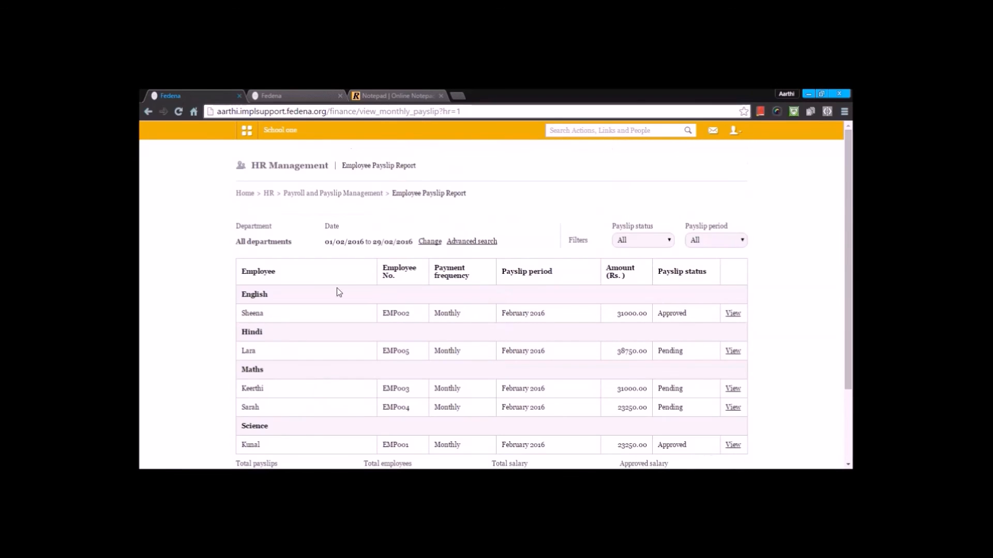
Step: Navigate back to HR, open Employee Search and review the advanced employee search fields
{"action": "left_click", "coordinate": [351, 198]}
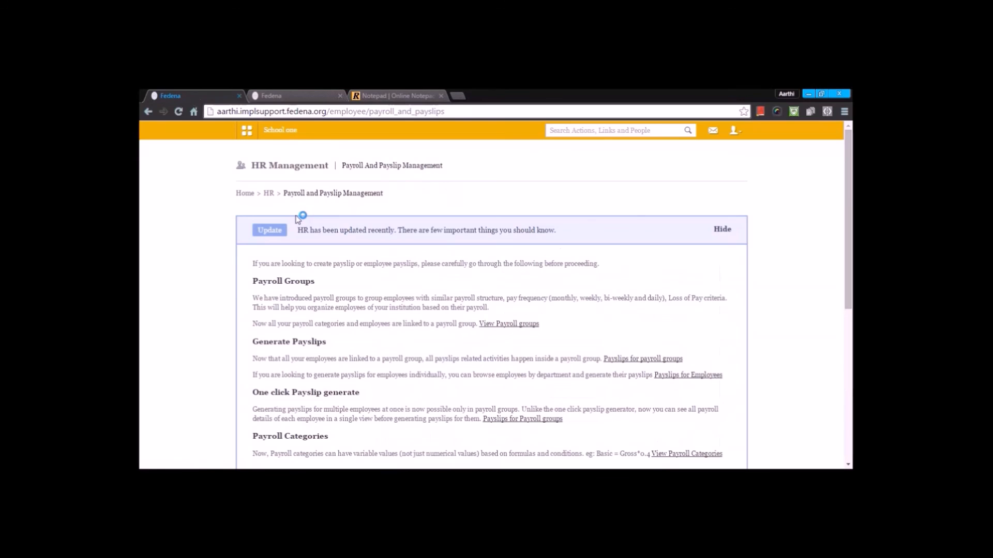
{"action": "scroll", "coordinate": [279, 197], "scroll_direction": "down", "scroll_amount": 5}
{"action": "scroll", "coordinate": [279, 258], "scroll_direction": "up", "scroll_amount": 5}
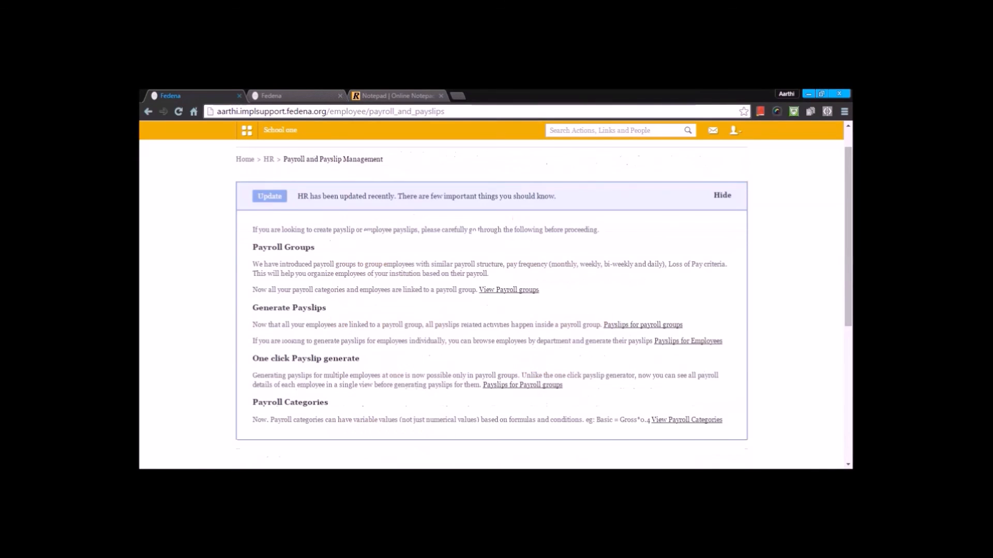
{"action": "left_click", "coordinate": [269, 160]}
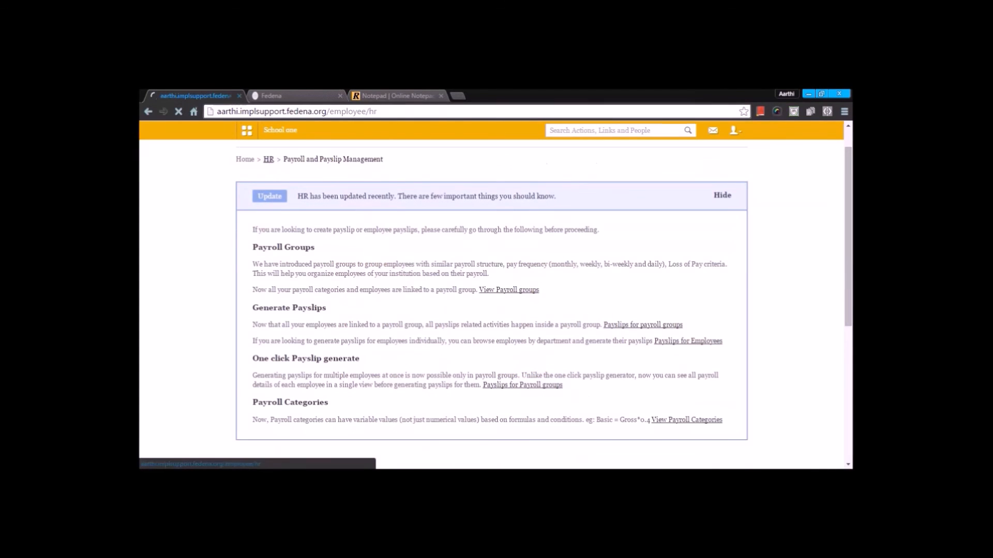
{"action": "scroll", "coordinate": [503, 334], "scroll_direction": "down", "scroll_amount": 5}
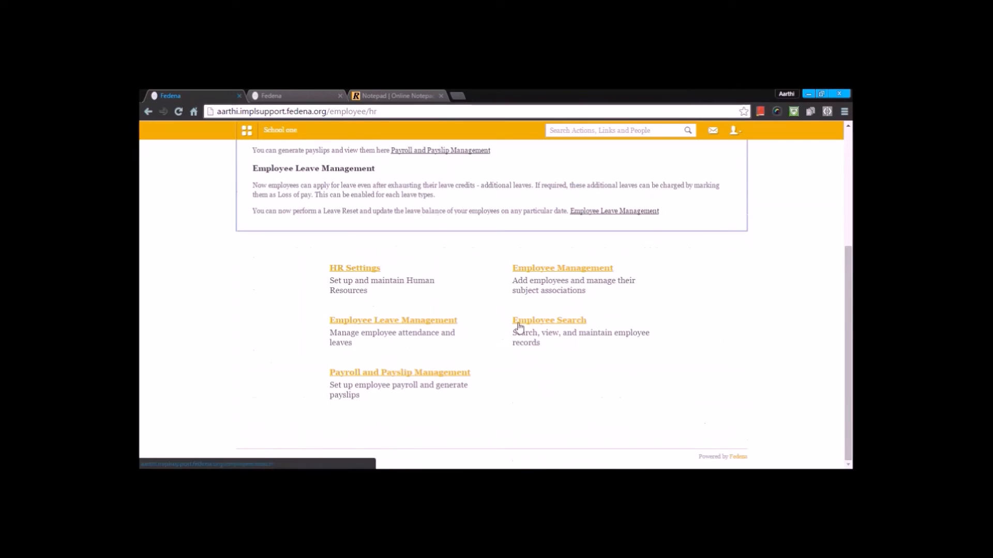
{"action": "left_click", "coordinate": [520, 325]}
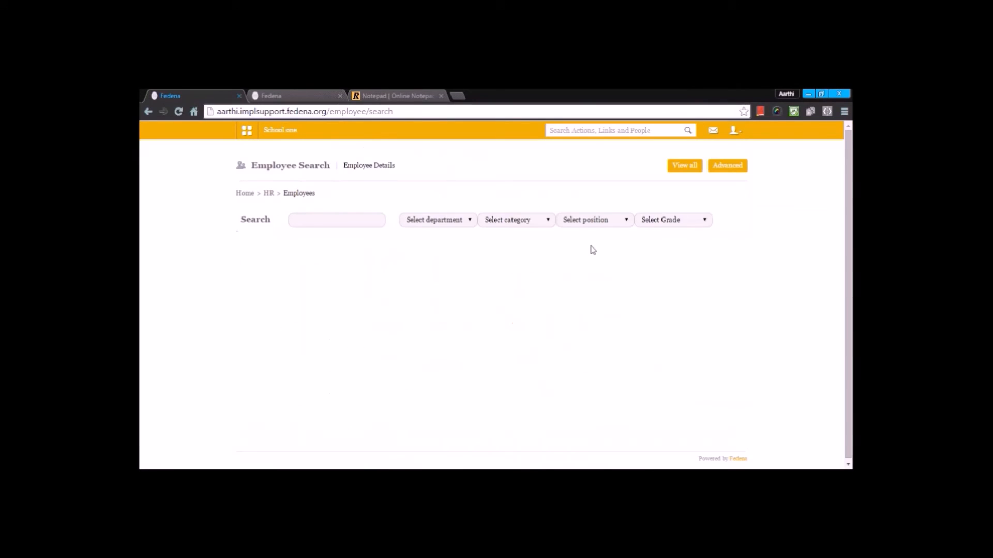
{"action": "left_click", "coordinate": [729, 169]}
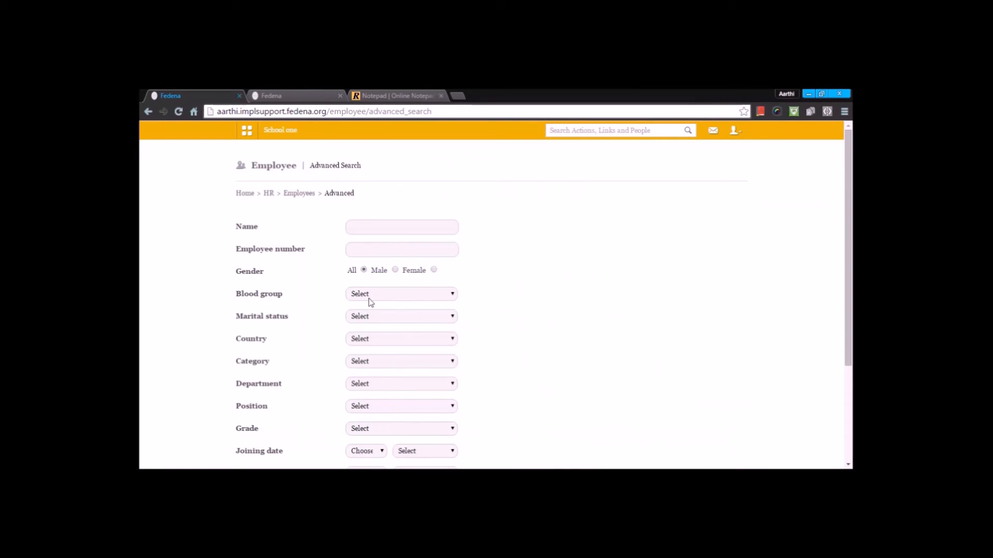
{"action": "scroll", "coordinate": [371, 305], "scroll_direction": "down", "scroll_amount": 3}
{"action": "scroll", "coordinate": [370, 298], "scroll_direction": "up", "scroll_amount": 3}
{"action": "scroll", "coordinate": [371, 310], "scroll_direction": "down", "scroll_amount": 3}
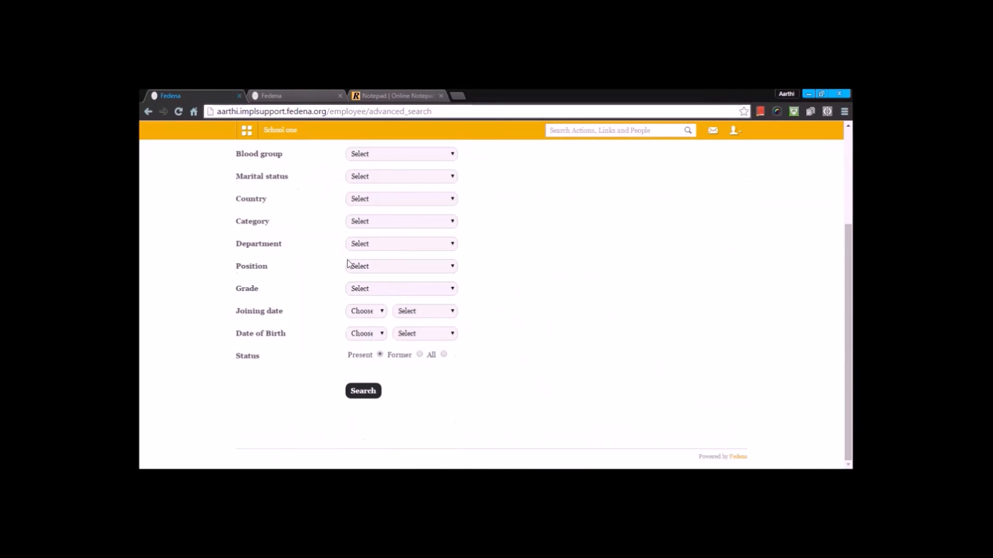
{"action": "scroll", "coordinate": [347, 264], "scroll_direction": "up", "scroll_amount": 3}
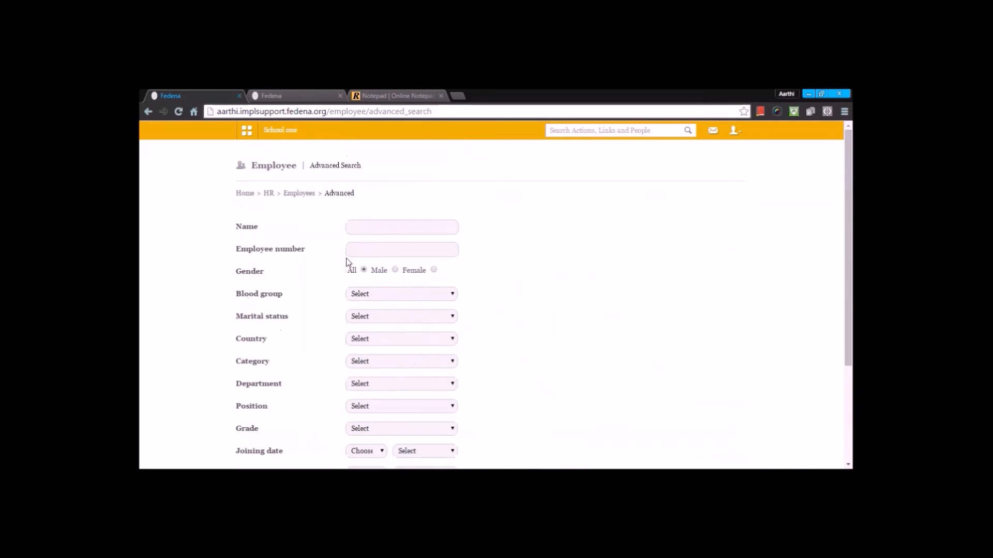
Step: Return to the HR page and go to the School one dashboard
{"action": "left_click", "coordinate": [269, 194]}
{"action": "scroll", "coordinate": [271, 216], "scroll_direction": "down", "scroll_amount": 3}
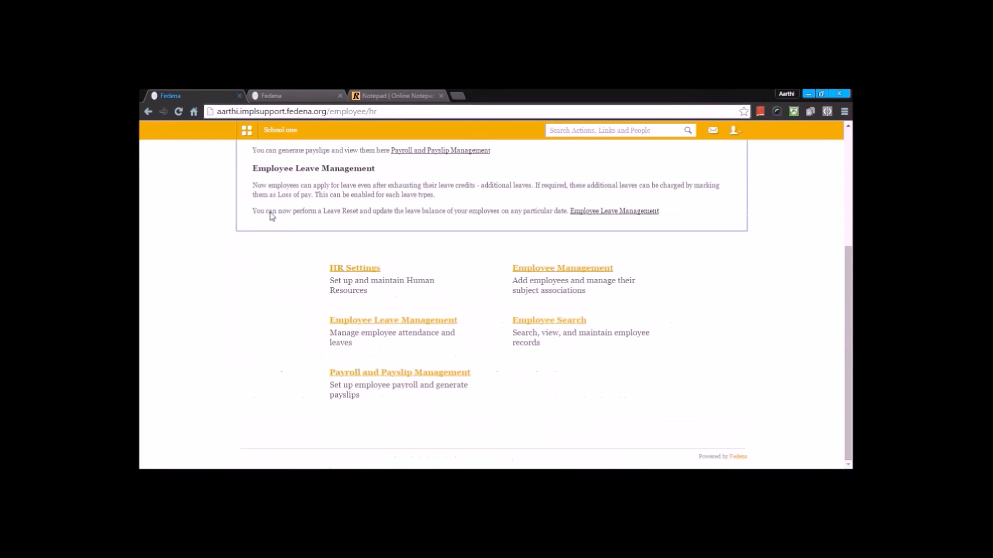
{"action": "scroll", "coordinate": [272, 216], "scroll_direction": "up", "scroll_amount": 2}
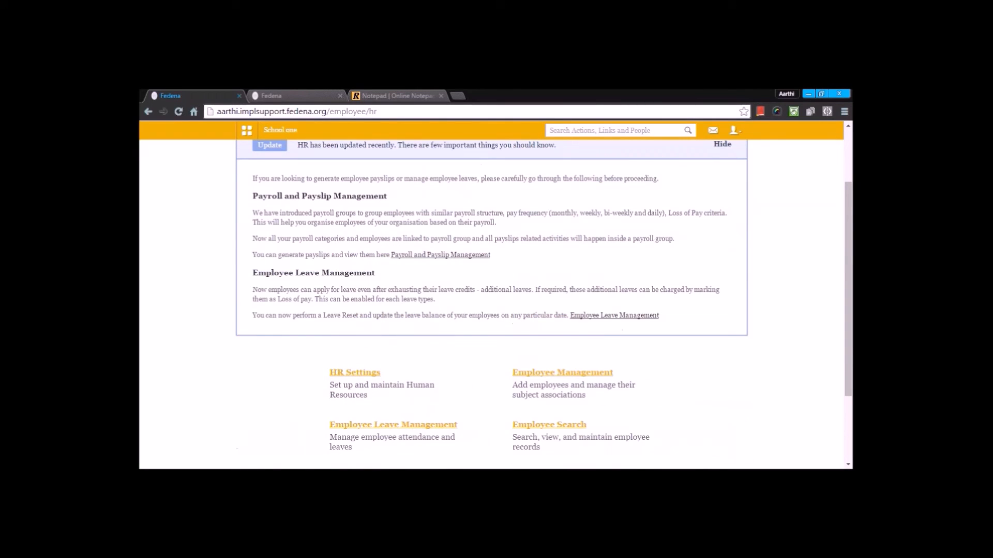
{"action": "scroll", "coordinate": [272, 216], "scroll_direction": "up", "scroll_amount": 2}
{"action": "left_click", "coordinate": [276, 136]}
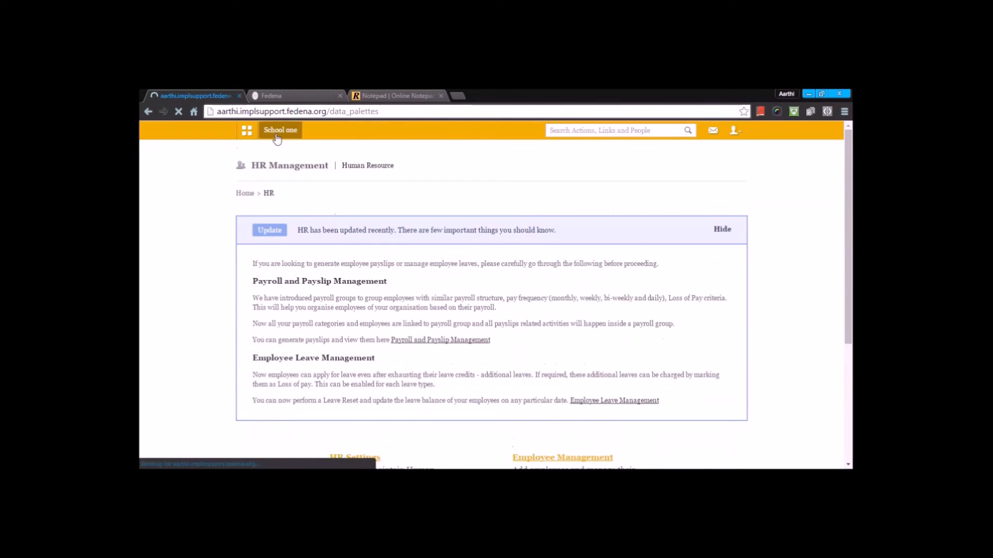